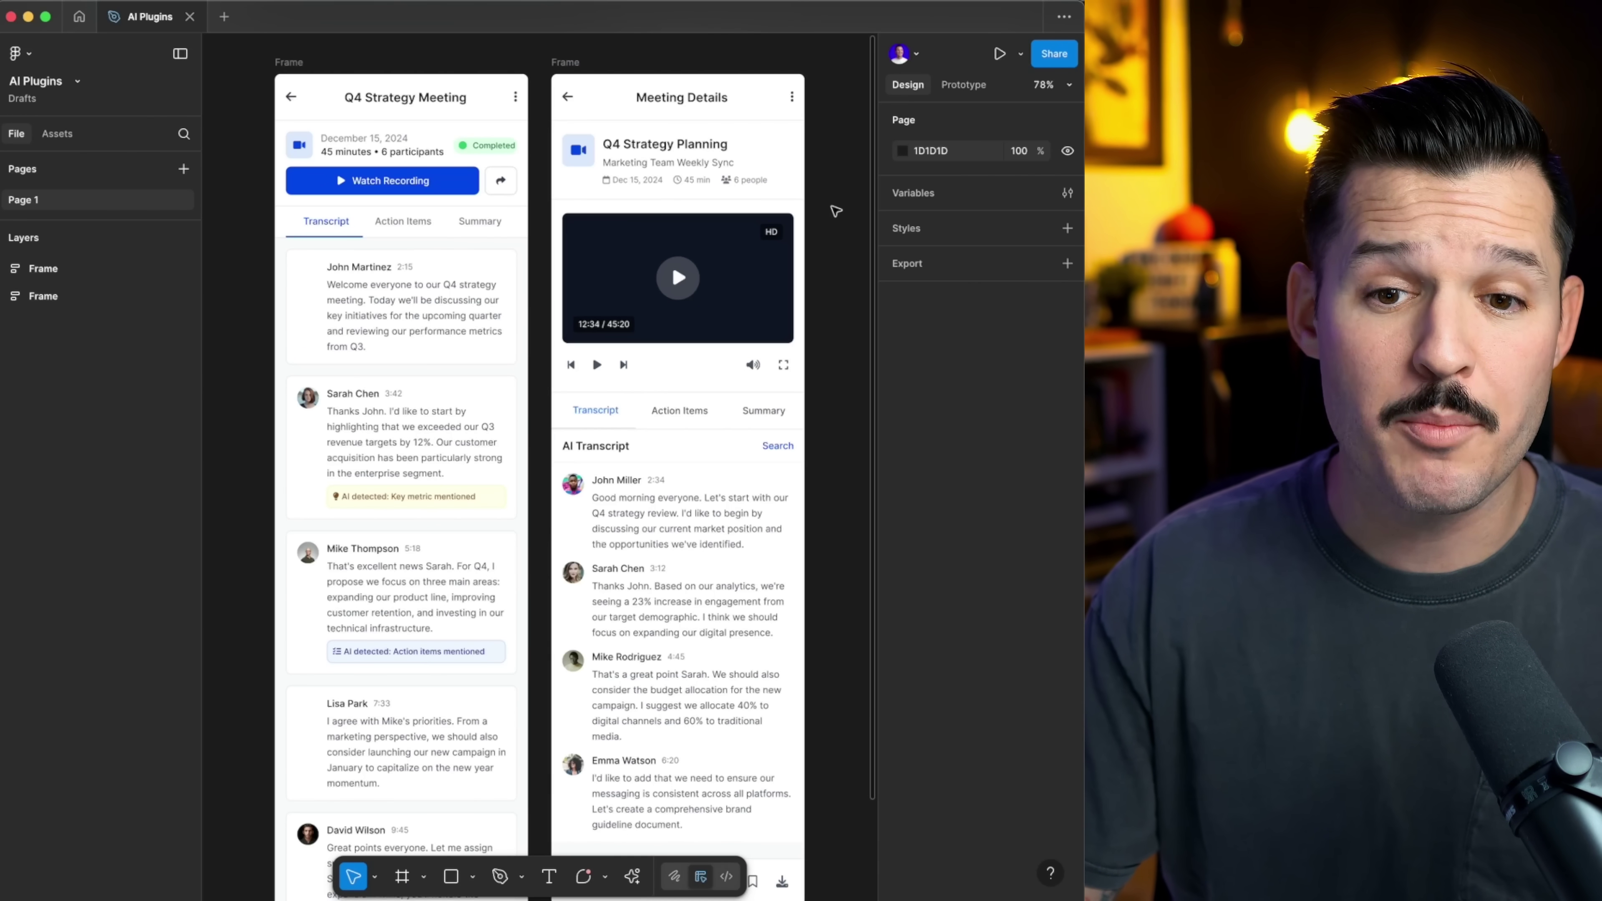
Open UX Pilot and set it to Hifi Design with Mobile app as the screen type
{"action": "left_click", "coordinate": [633, 876]}
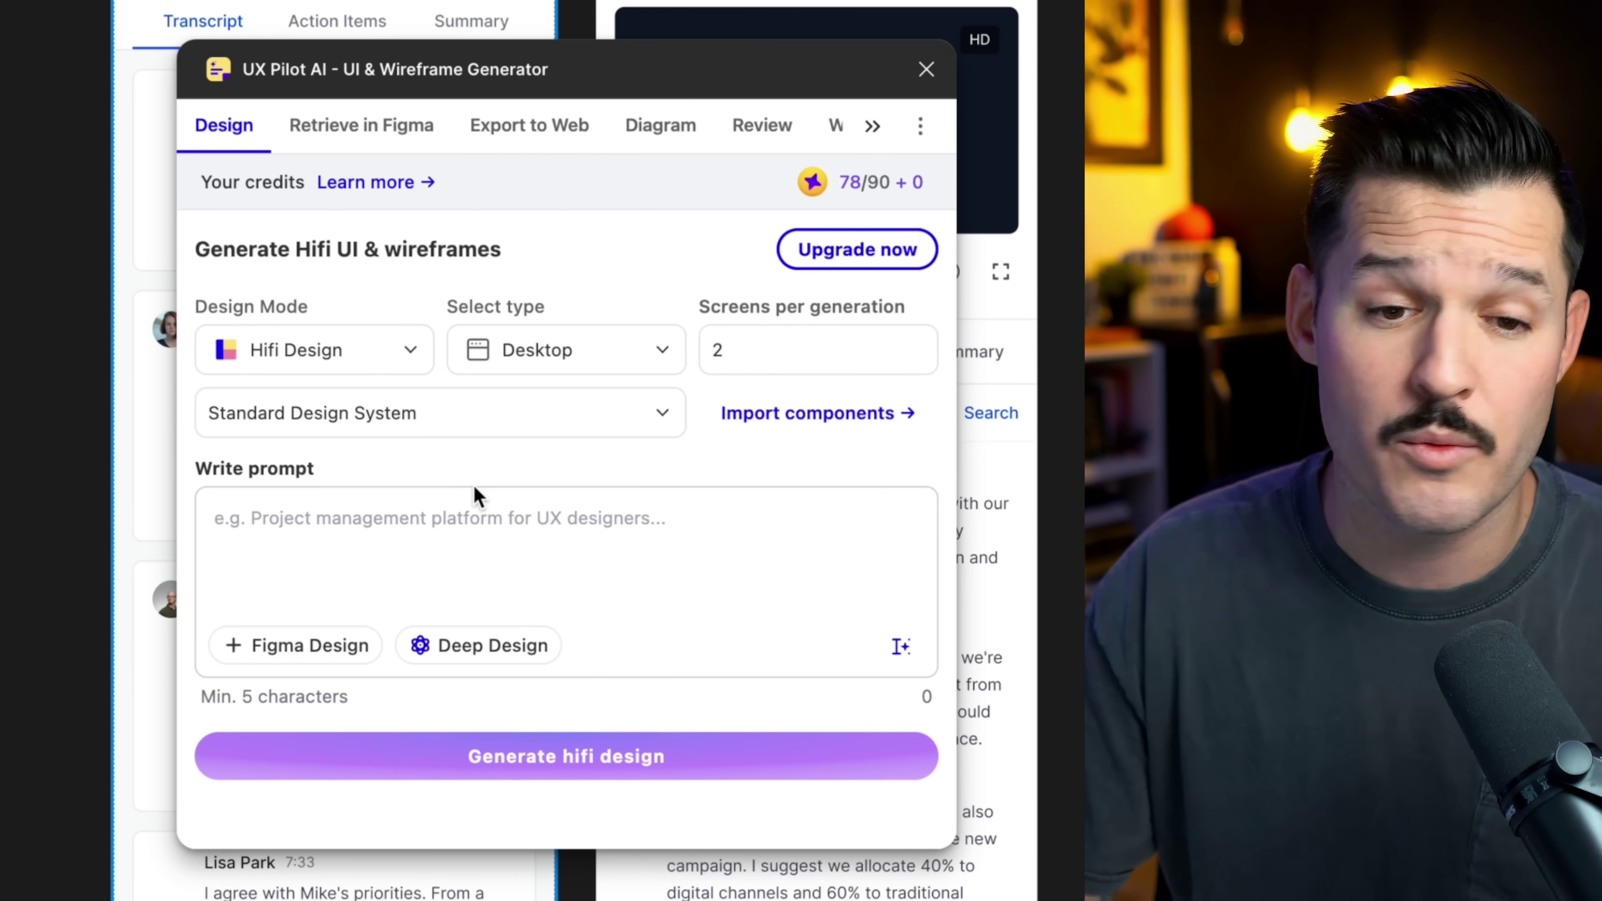
{"action": "left_click", "coordinate": [278, 356]}
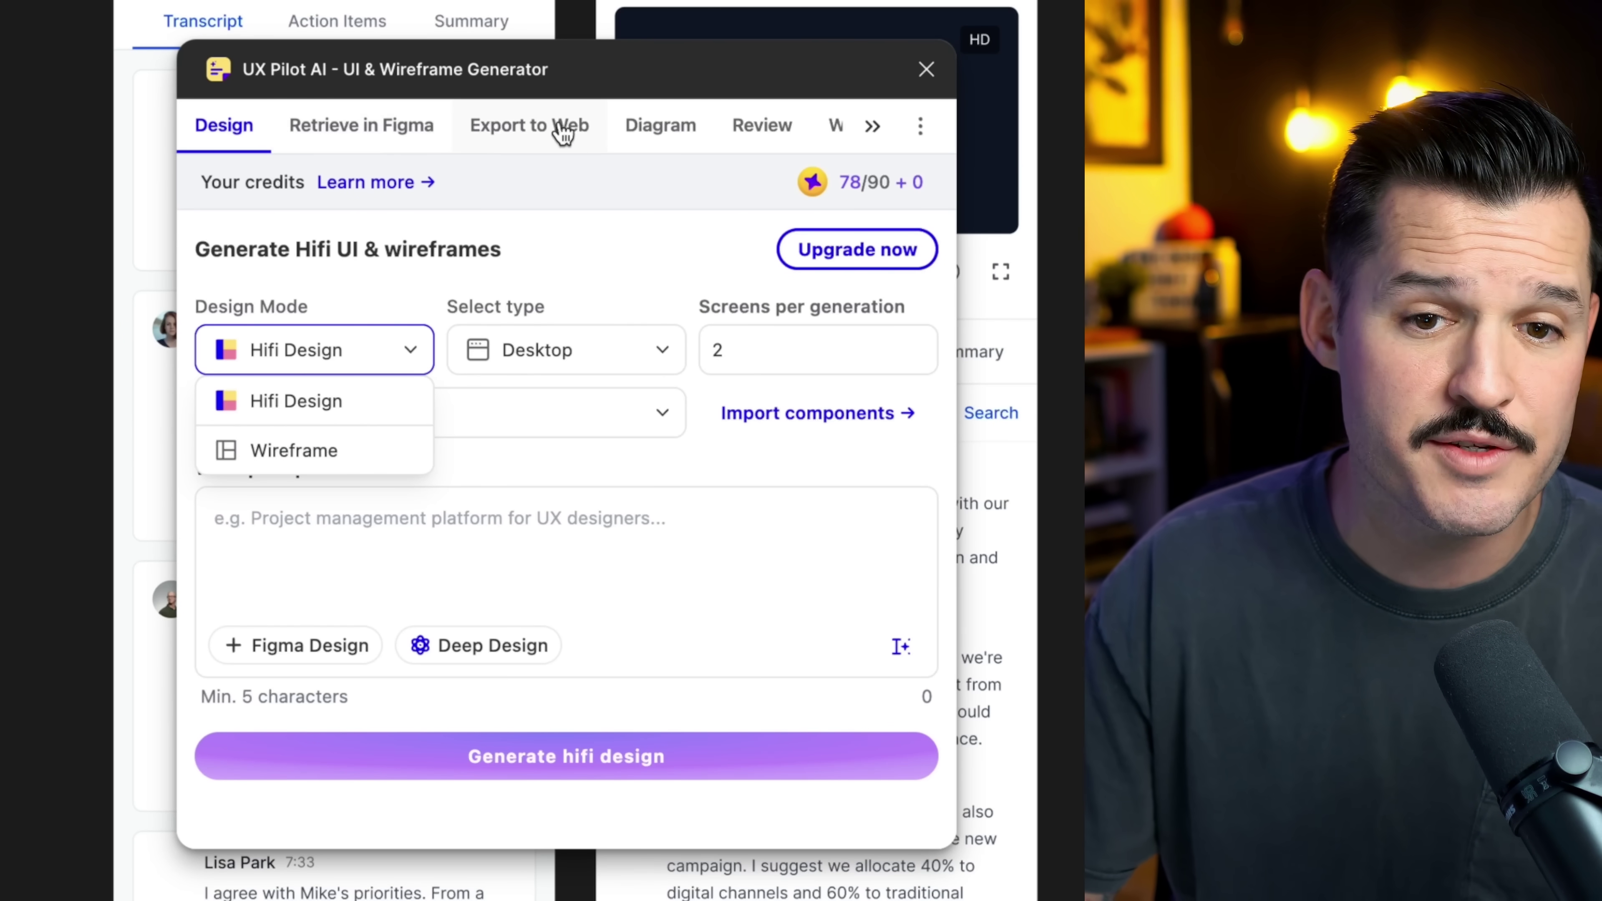
{"action": "left_click", "coordinate": [567, 199]}
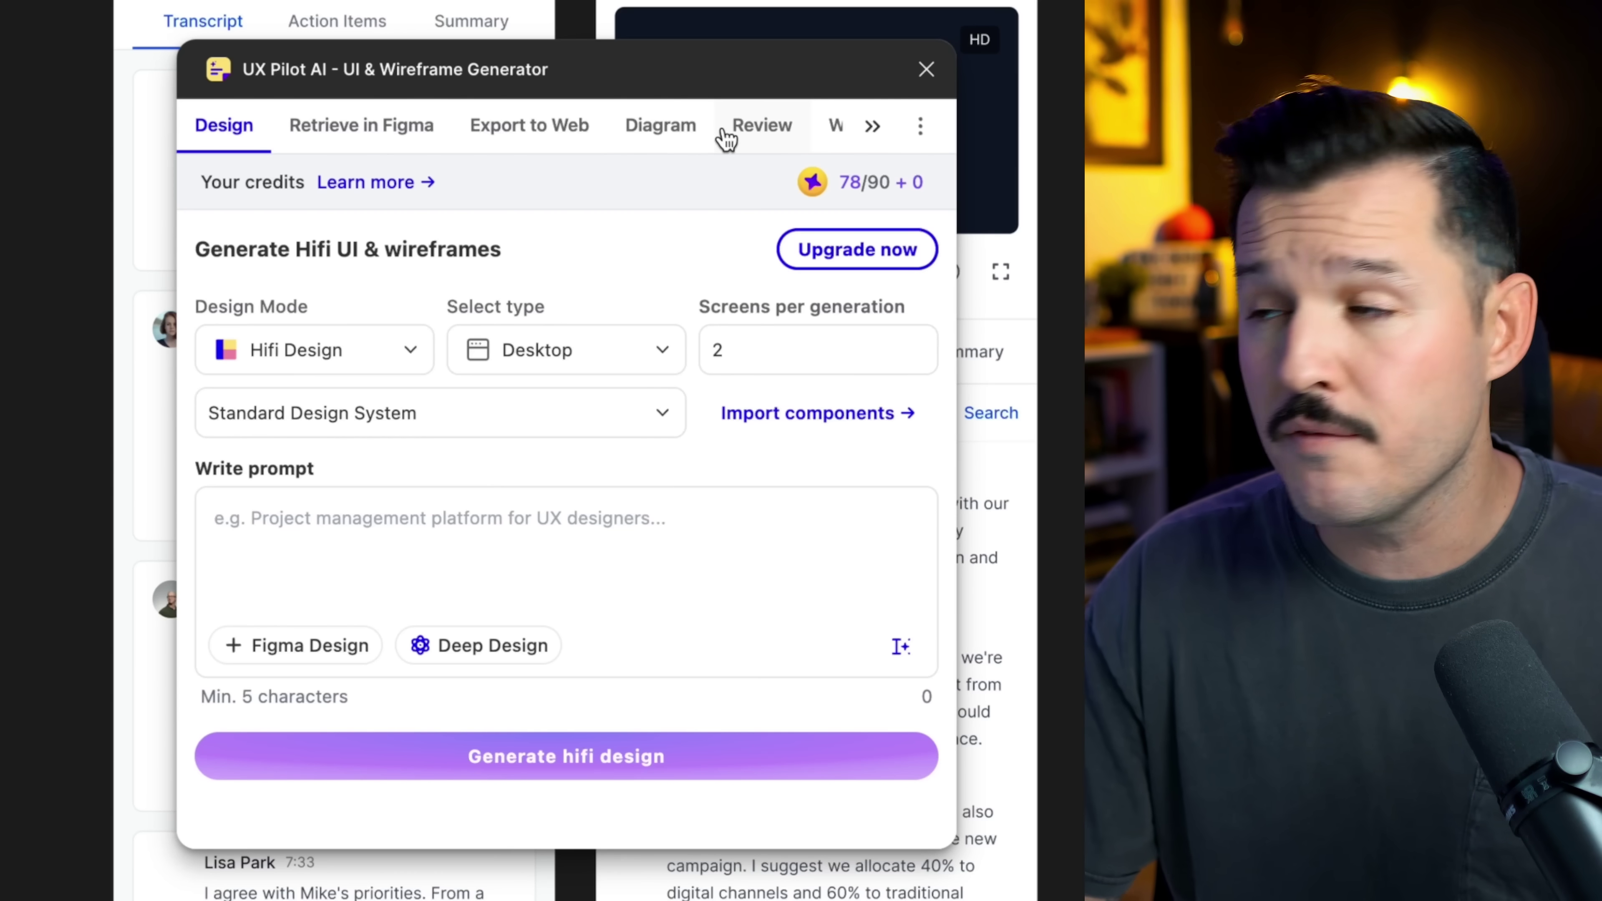
{"action": "left_click", "coordinate": [593, 360]}
{"action": "left_click", "coordinate": [553, 462]}
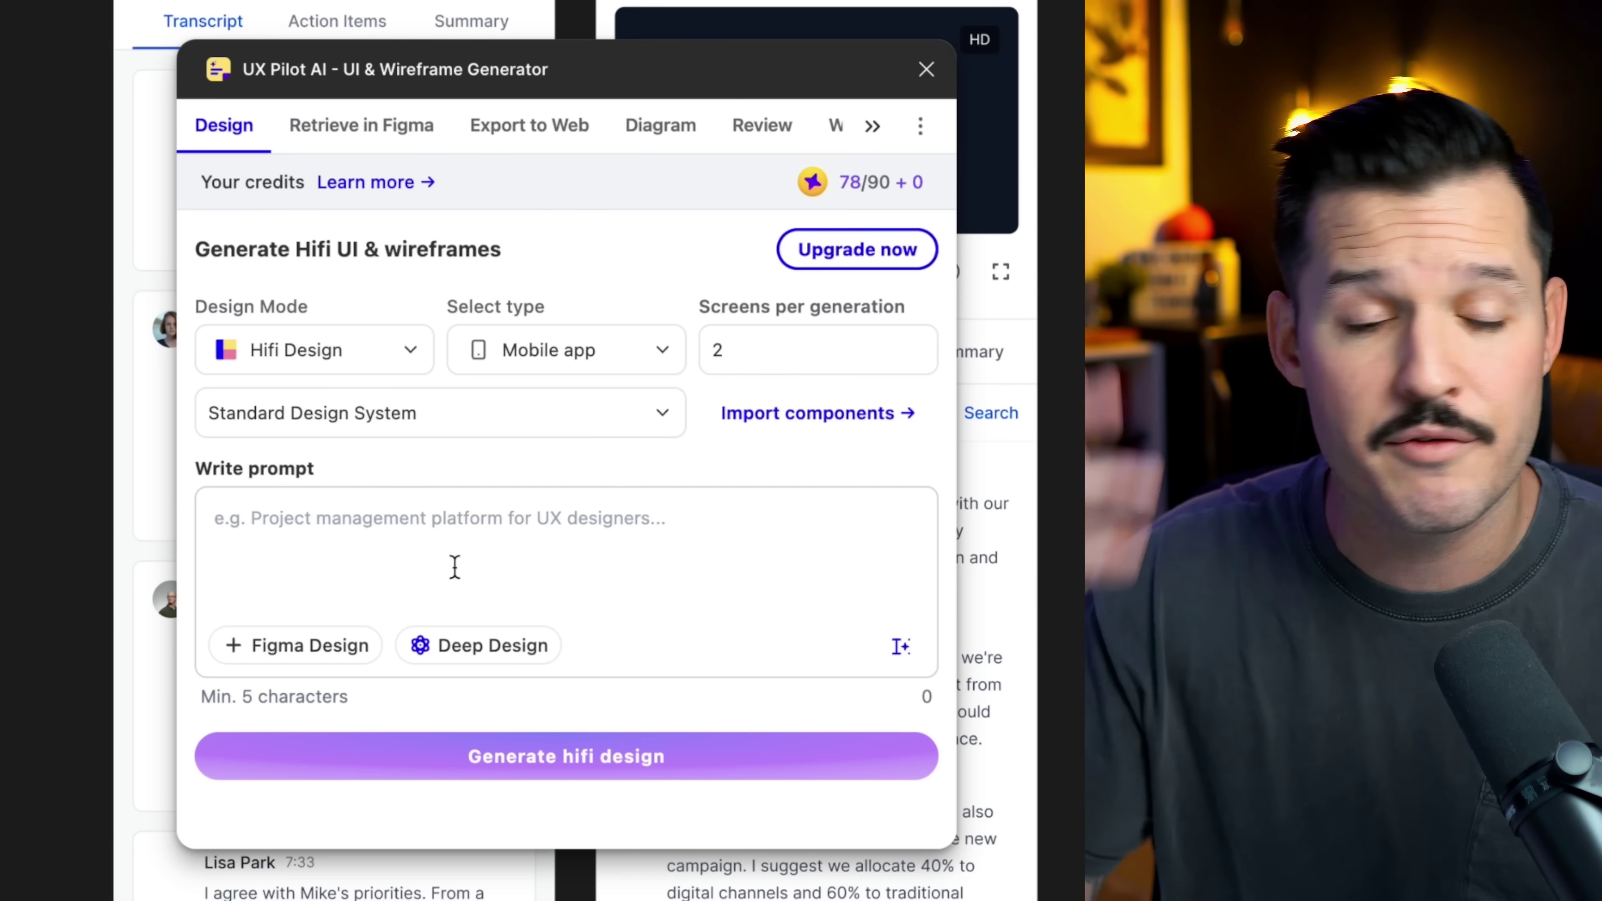
Try changing the design system, dismiss the upgrade notice, and paste the meeting-list prompt
{"action": "left_click", "coordinate": [429, 403]}
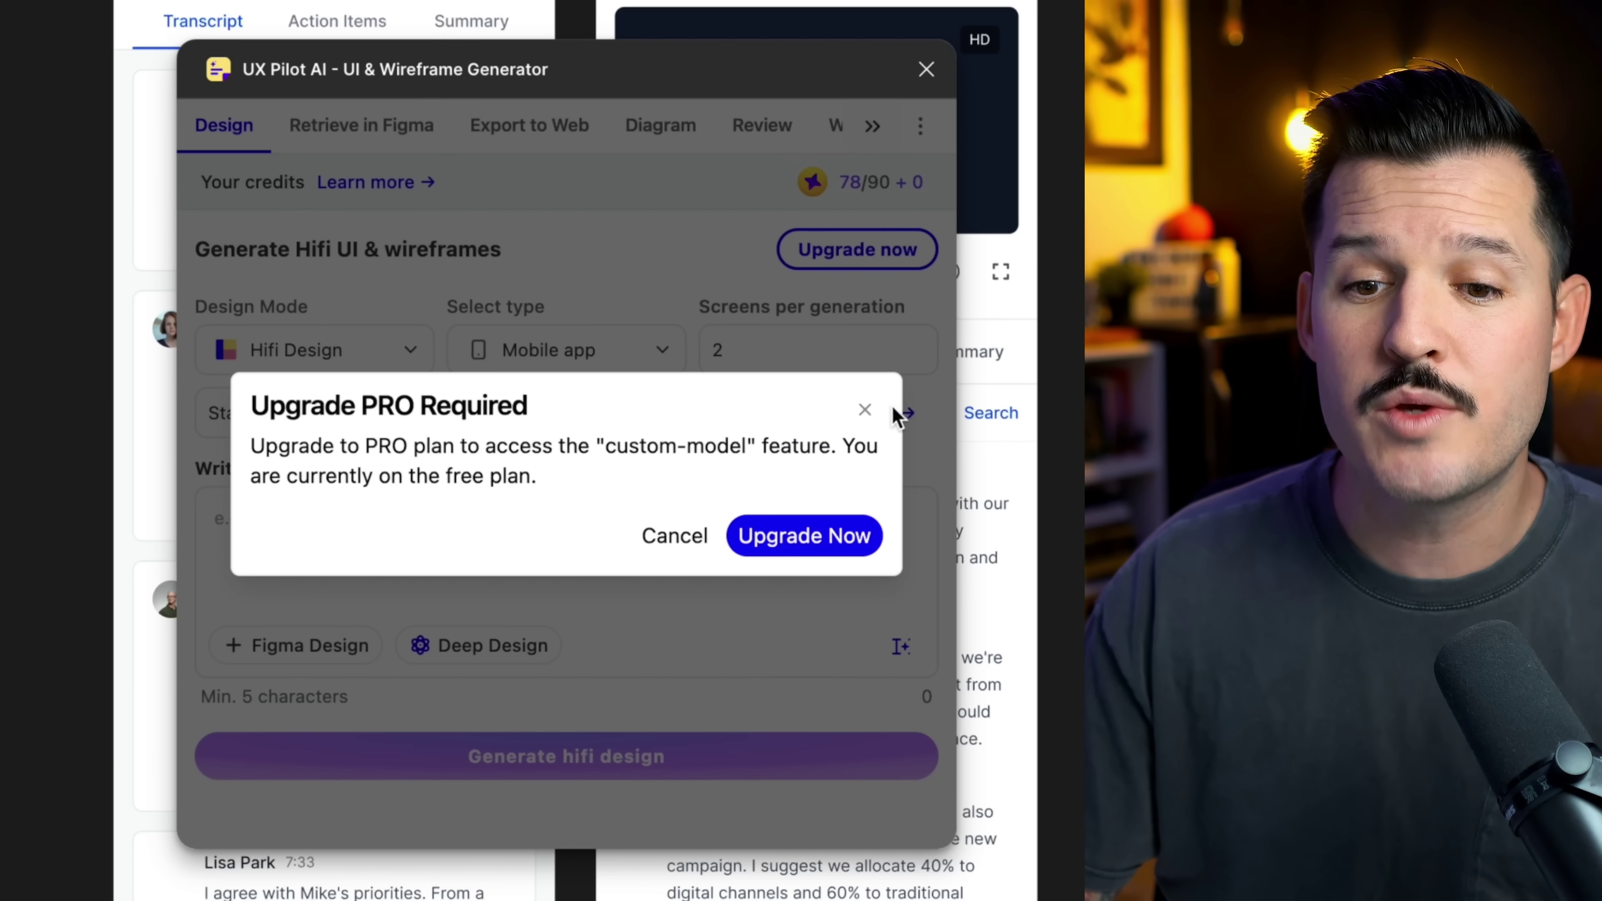
{"action": "left_click", "coordinate": [864, 410]}
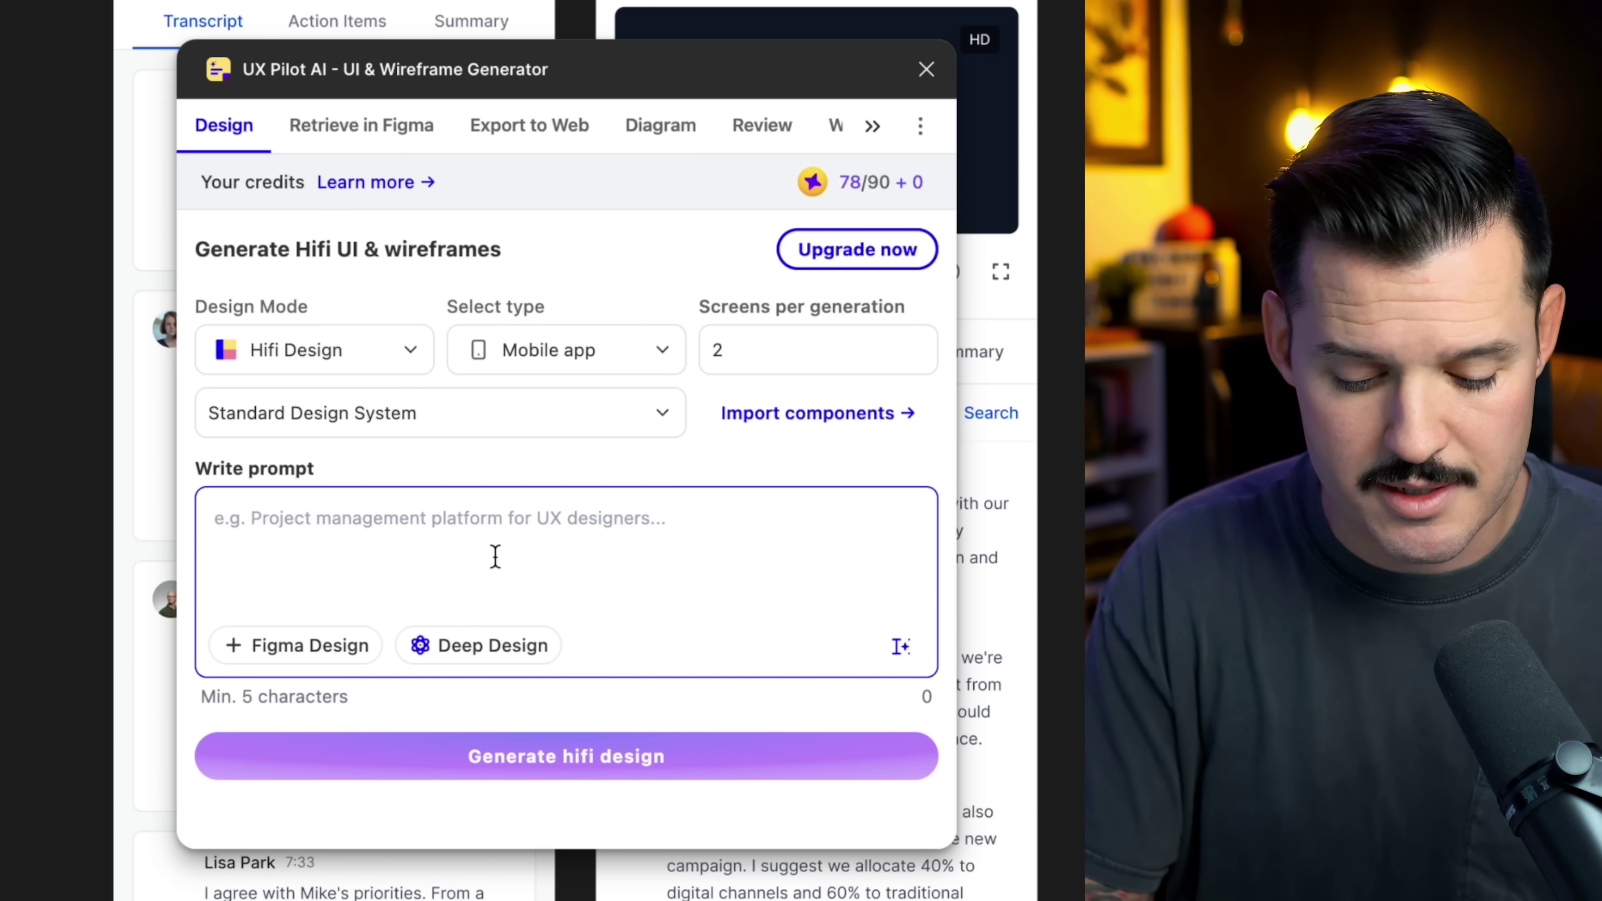
{"action": "type", "text": "a list view of an ai driven meeting transcript app. The list should display the name, date, and attendees of recent meetings categorized by month"}
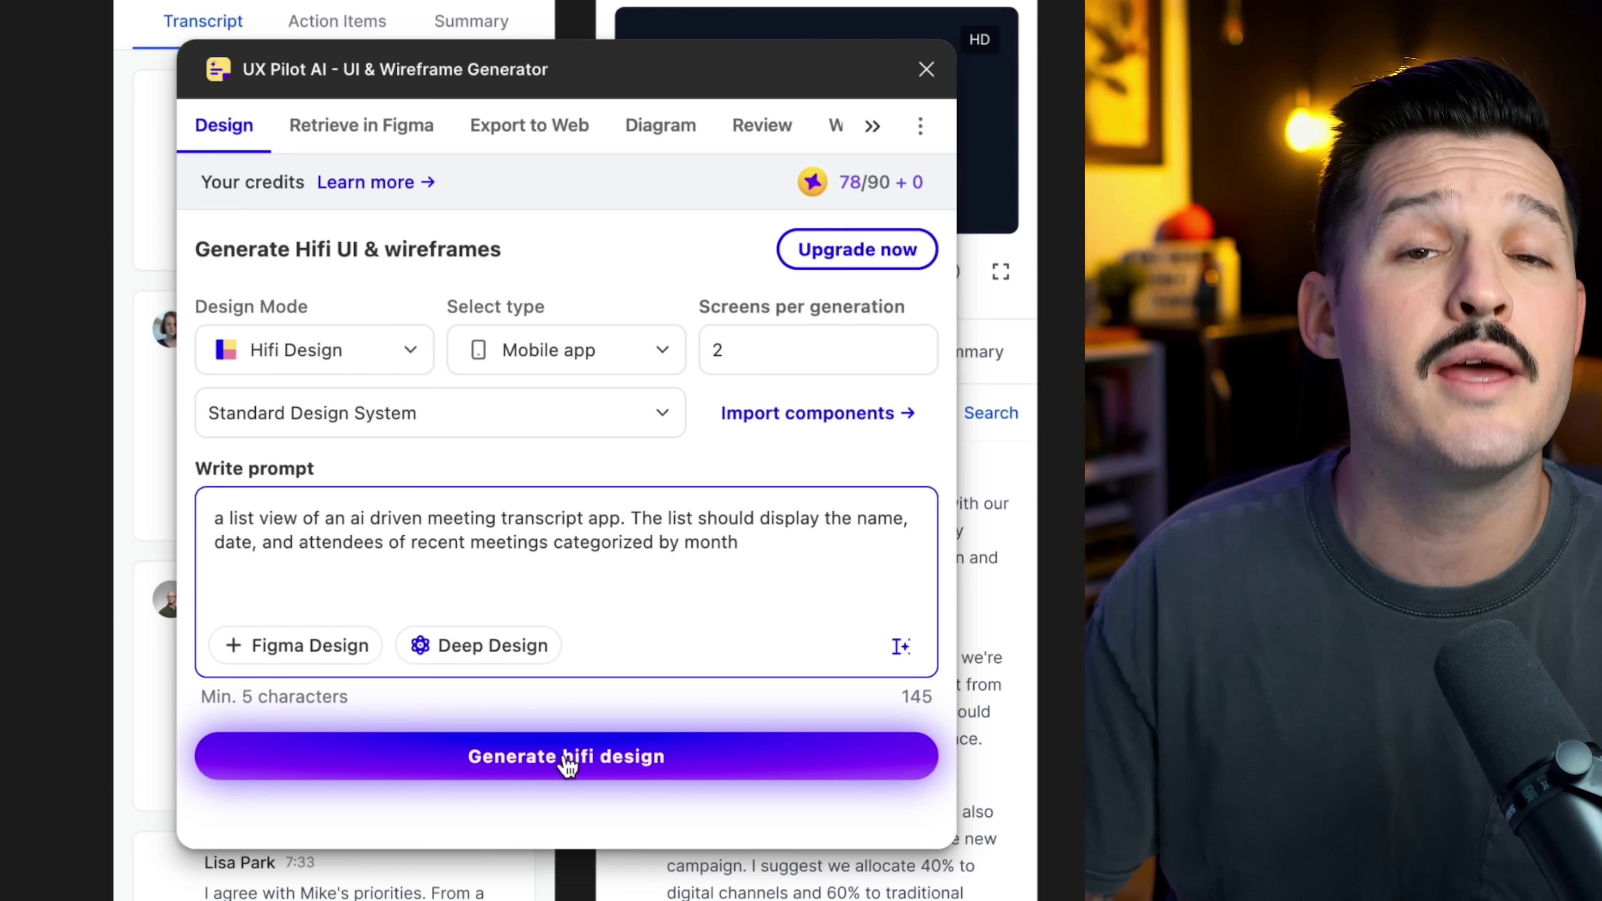
Generate the two hifi TranscriptAI meeting-list screens and watch them fill in on the canvas
{"action": "left_click", "coordinate": [568, 757]}
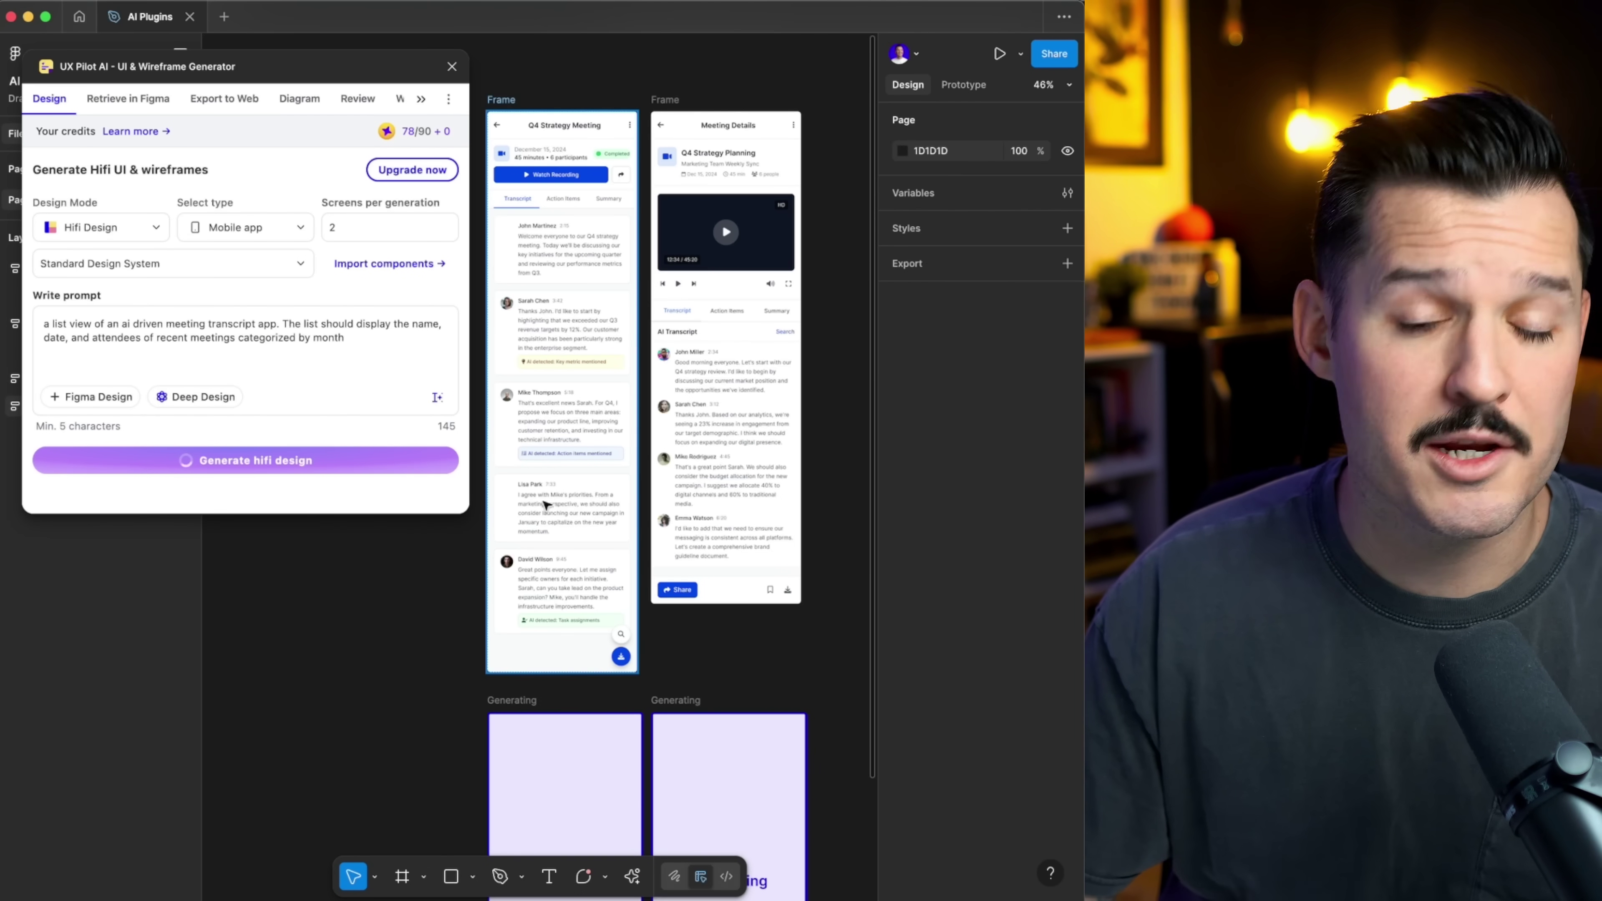
{"action": "scroll", "coordinate": [604, 189], "scroll_direction": "up", "scroll_amount": 5}
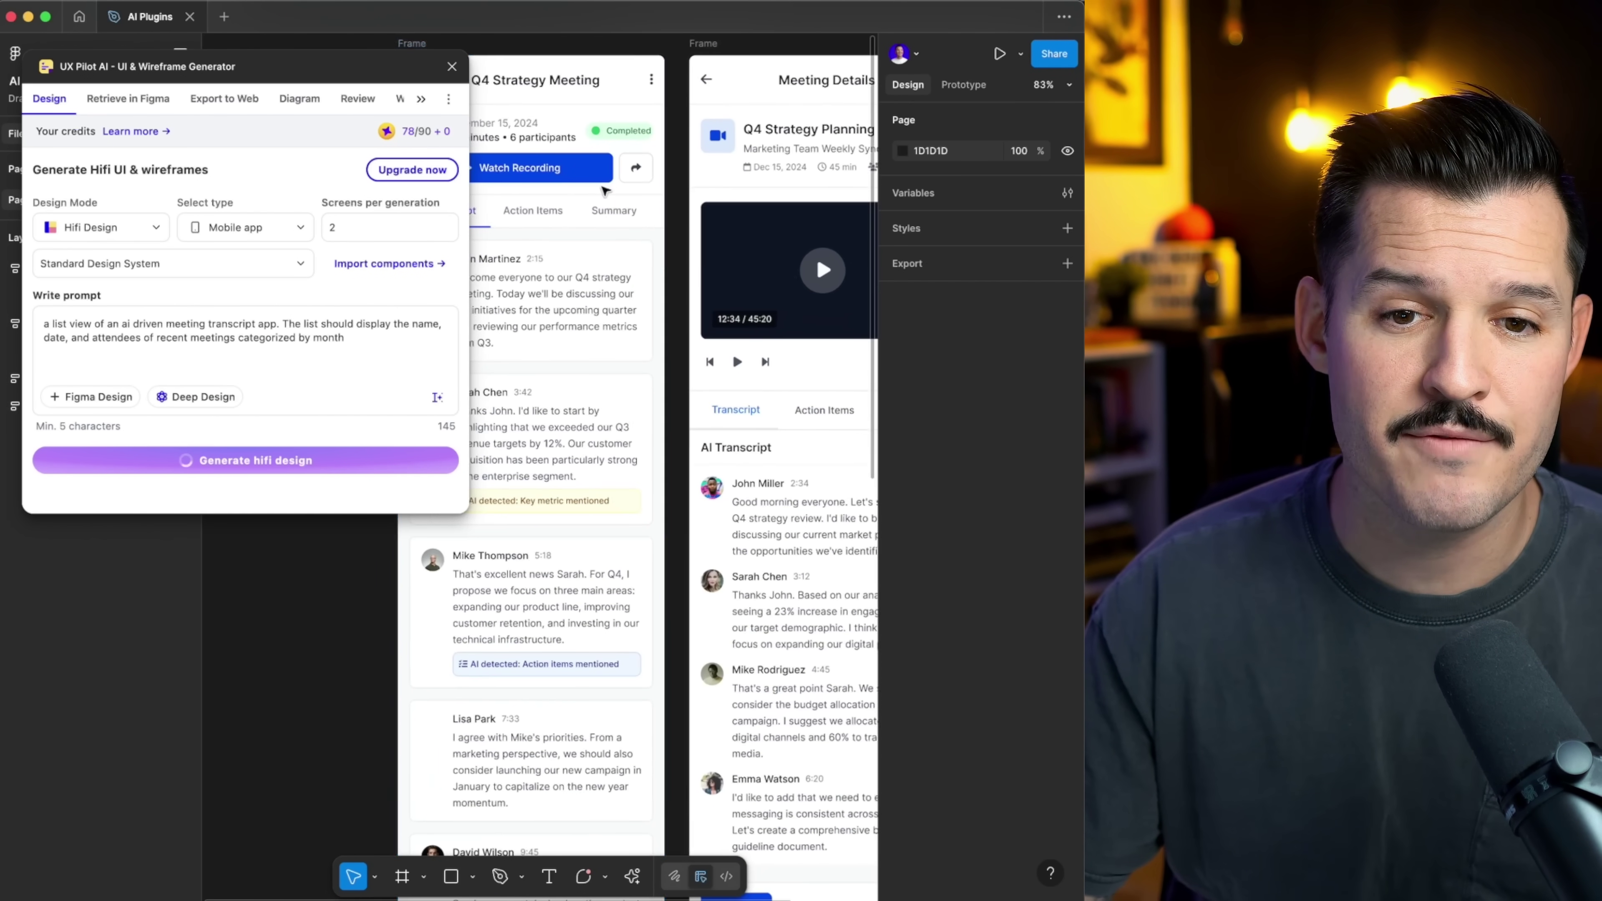
{"action": "scroll", "coordinate": [604, 189], "scroll_direction": "down", "scroll_amount": 10}
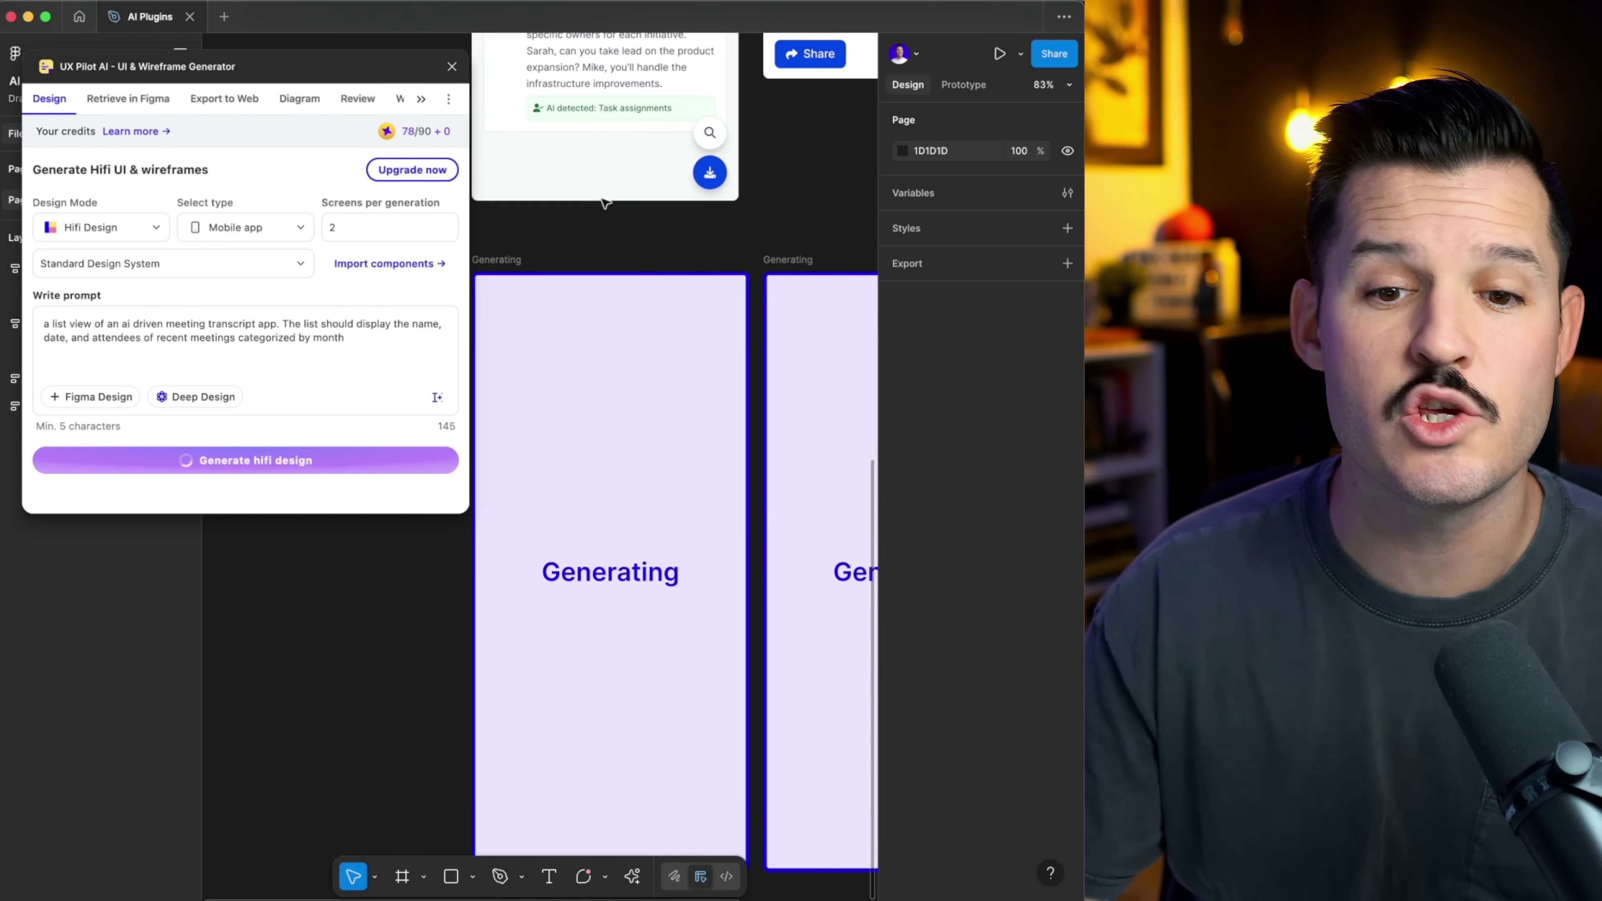
{"action": "scroll", "coordinate": [605, 202], "scroll_direction": "down", "scroll_amount": 4}
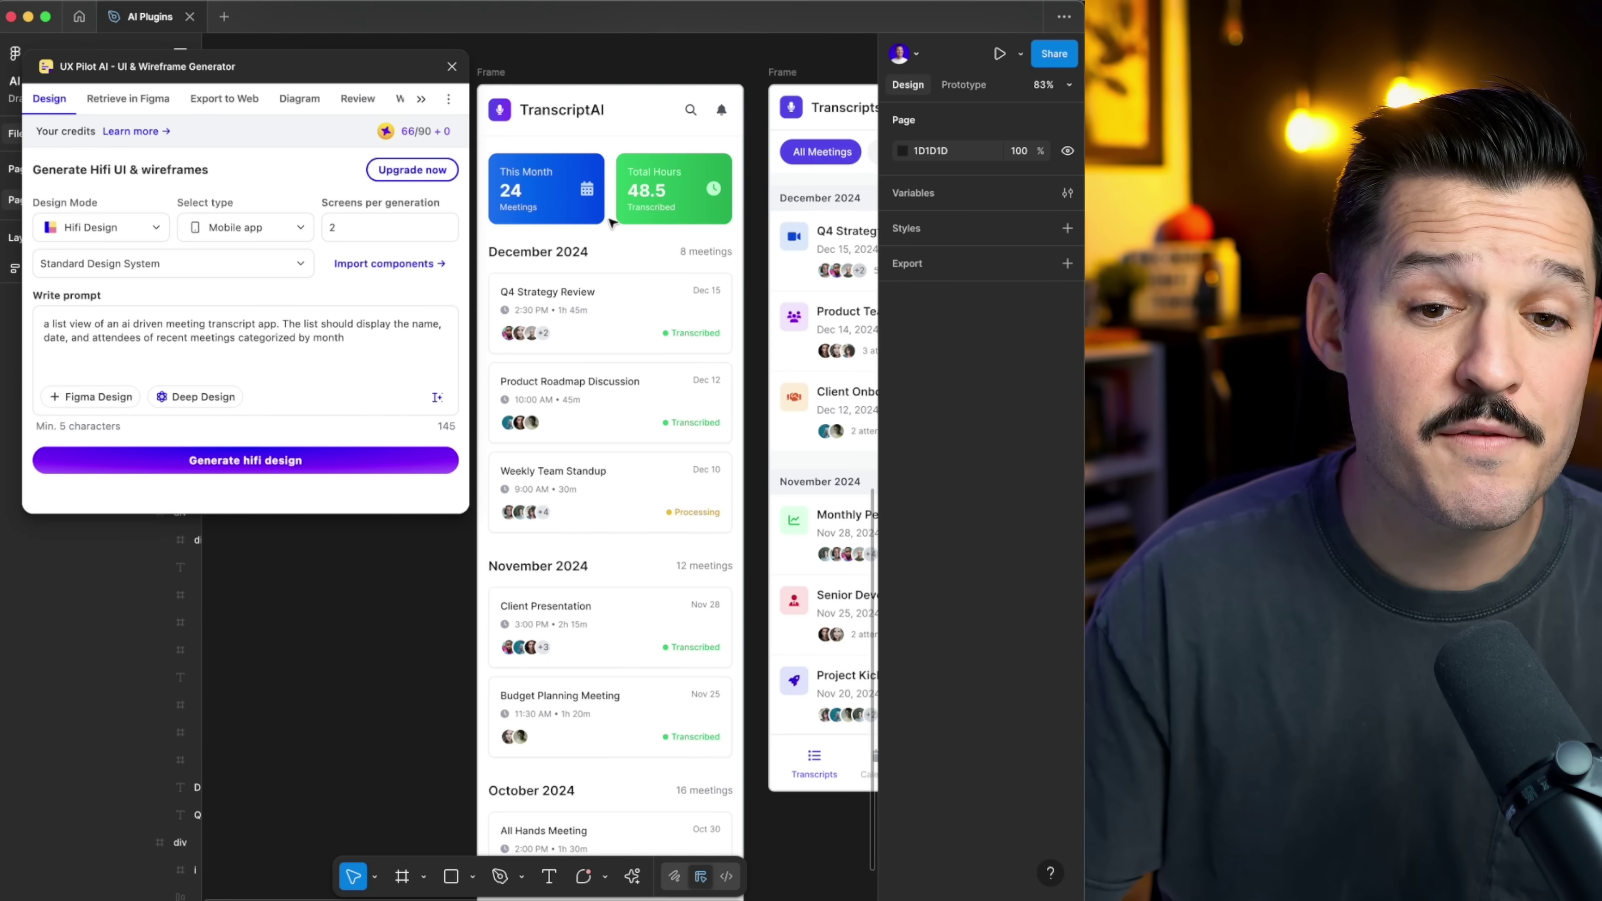
Close UX Pilot and collapse all layers down to the top frames with Alt+L
{"action": "left_click", "coordinate": [451, 68]}
{"action": "scroll", "coordinate": [353, 265], "scroll_direction": "right", "scroll_amount": 5}
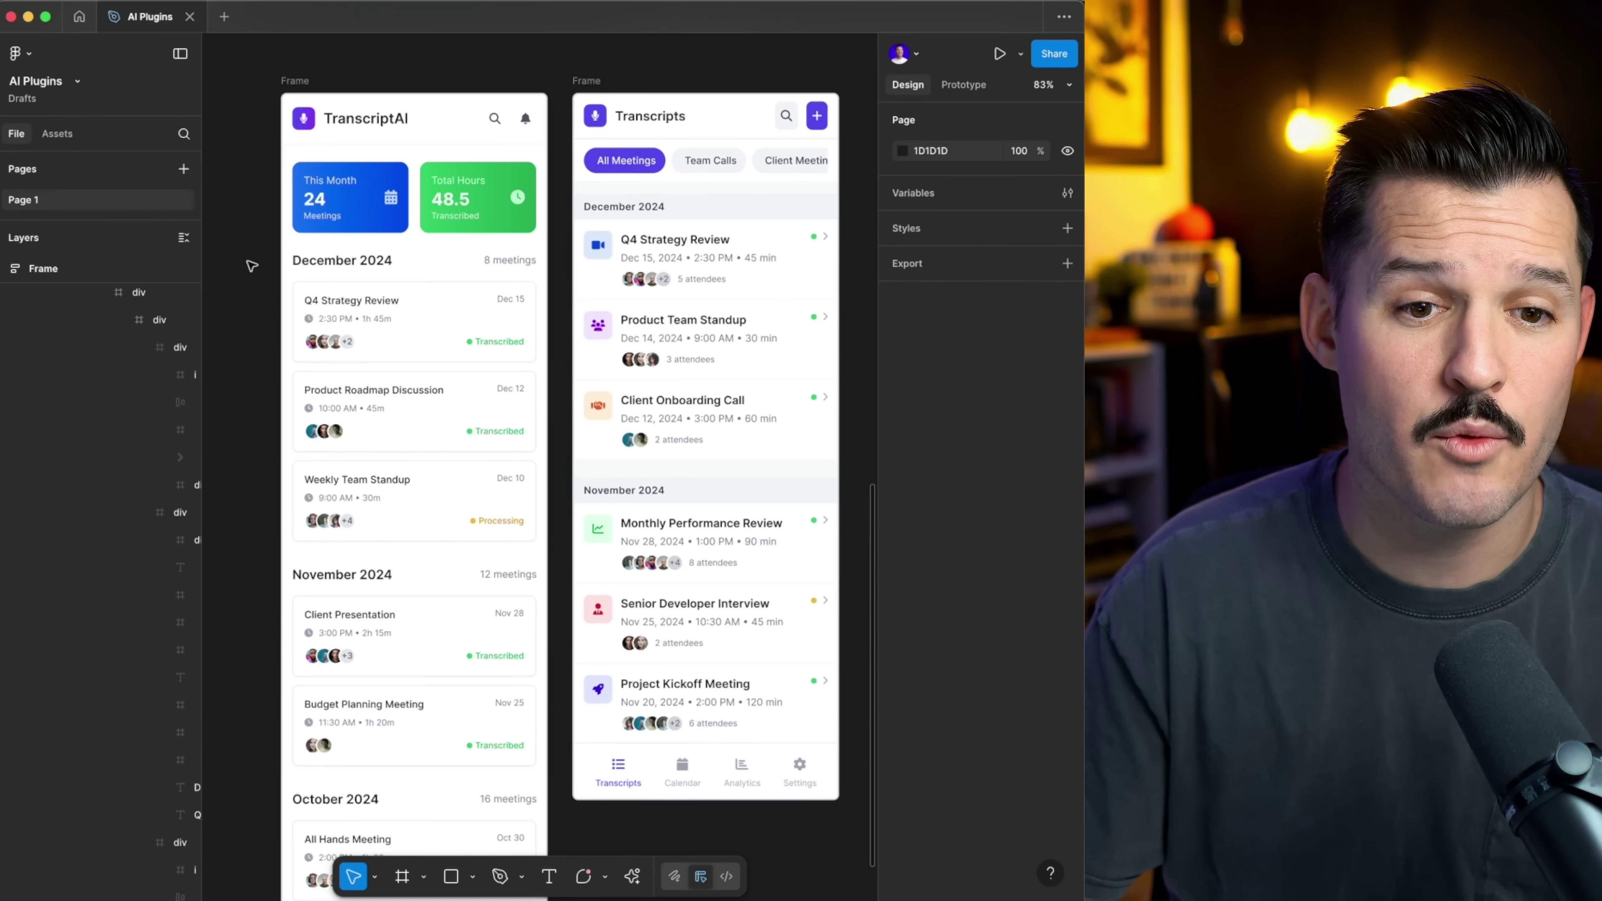
{"action": "key", "text": "alt+l"}
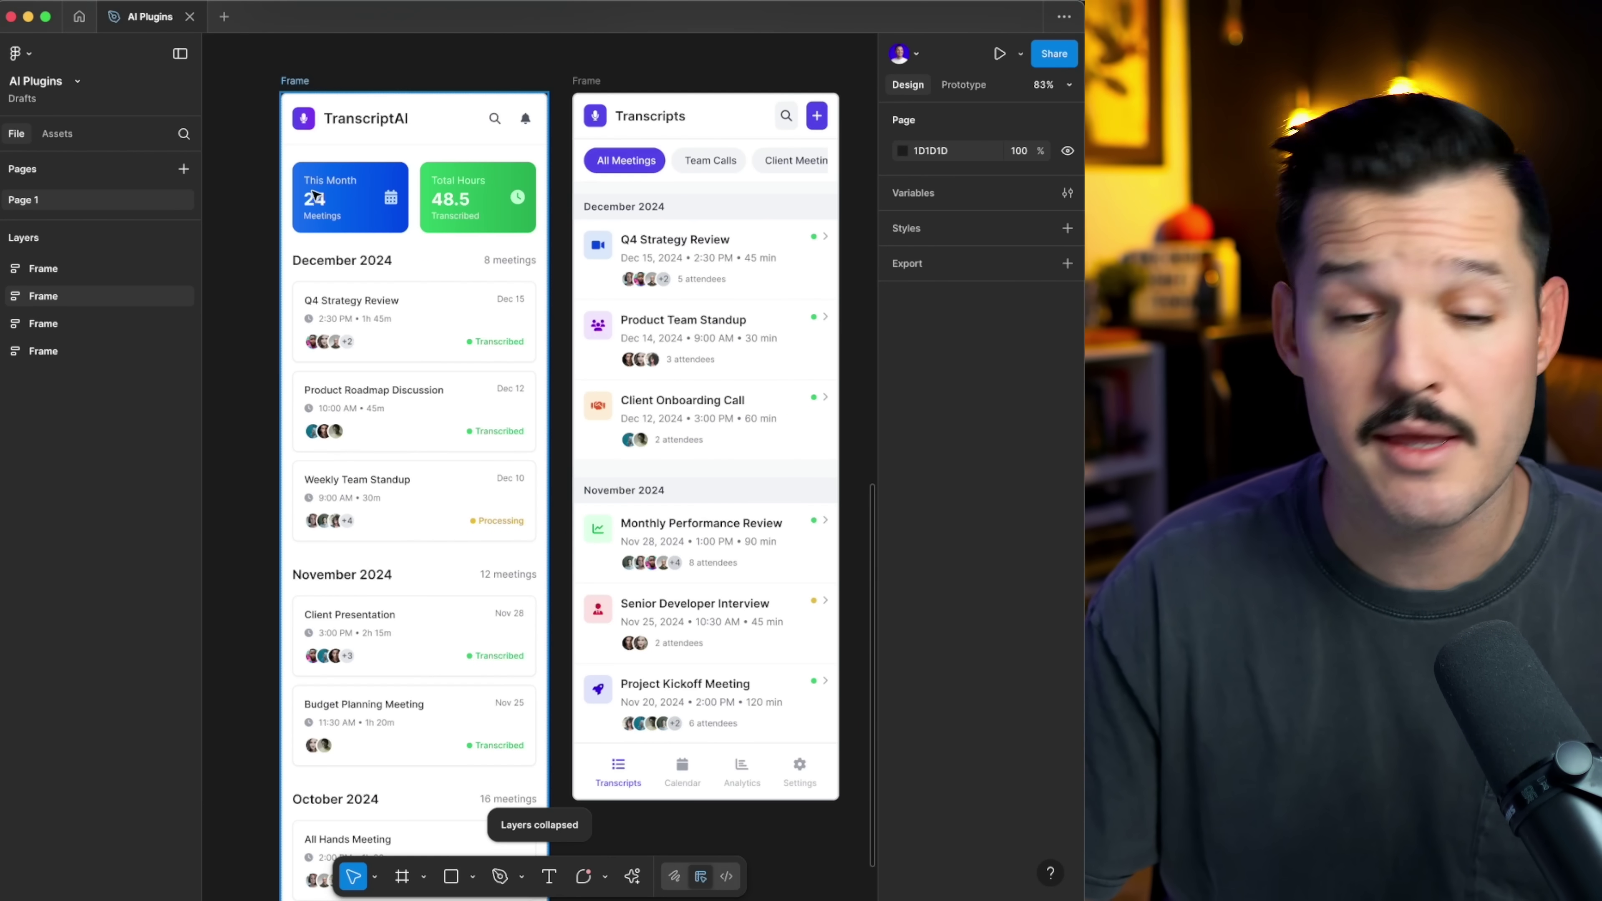
Zoom and pan across the four frames to inspect them
{"action": "scroll", "coordinate": [314, 196], "scroll_direction": "up", "scroll_amount": 3}
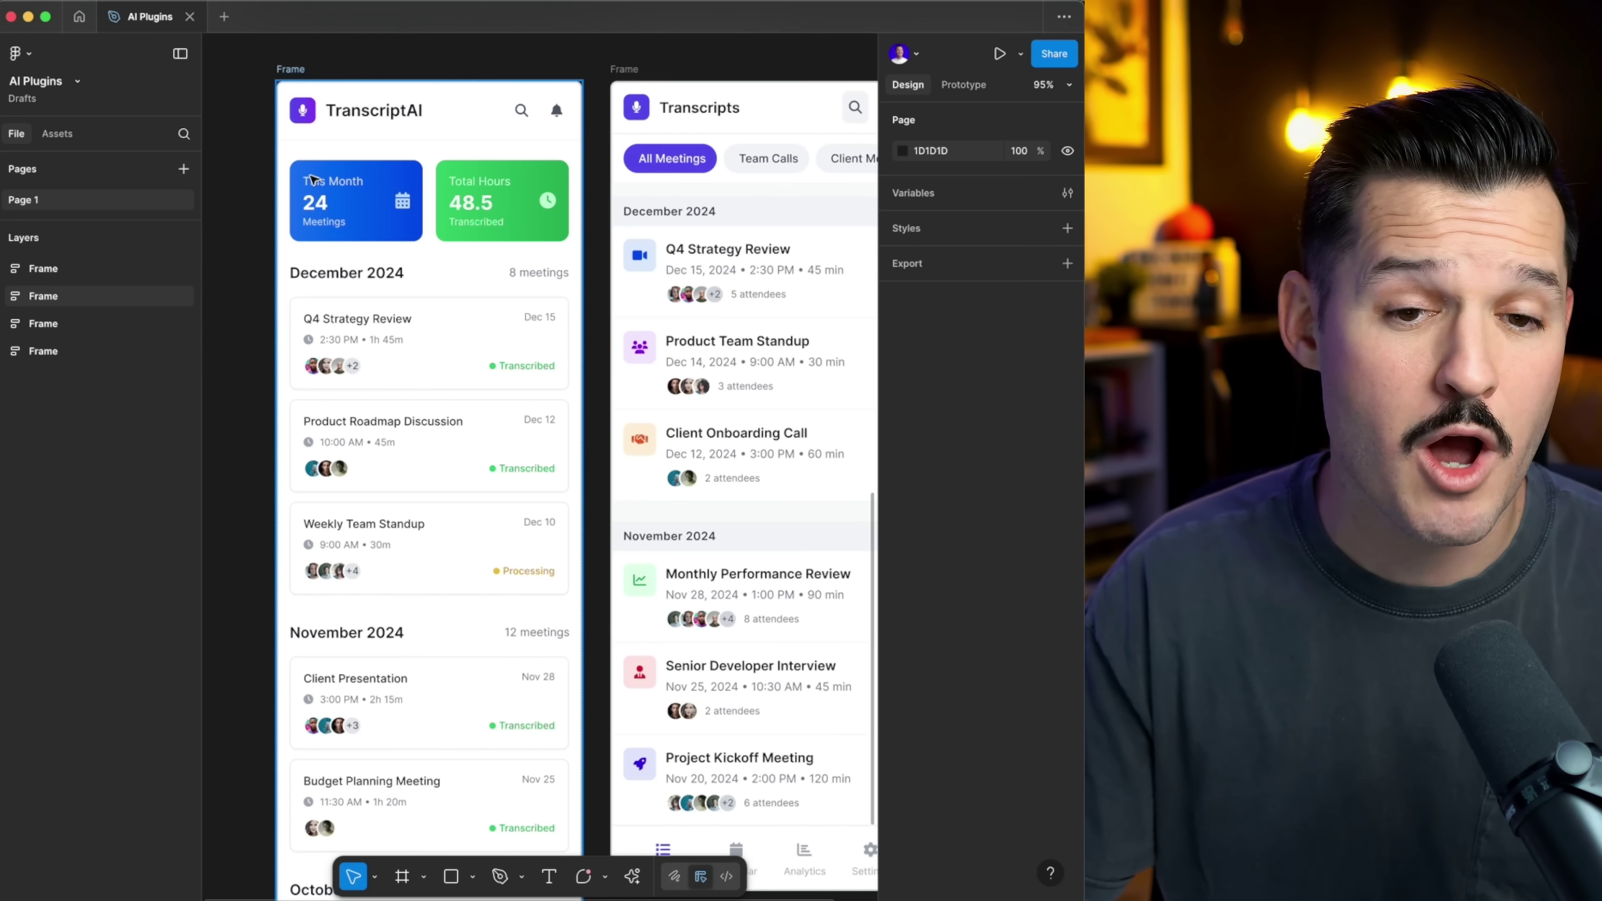
{"action": "scroll", "coordinate": [307, 179], "scroll_direction": "up", "scroll_amount": 2}
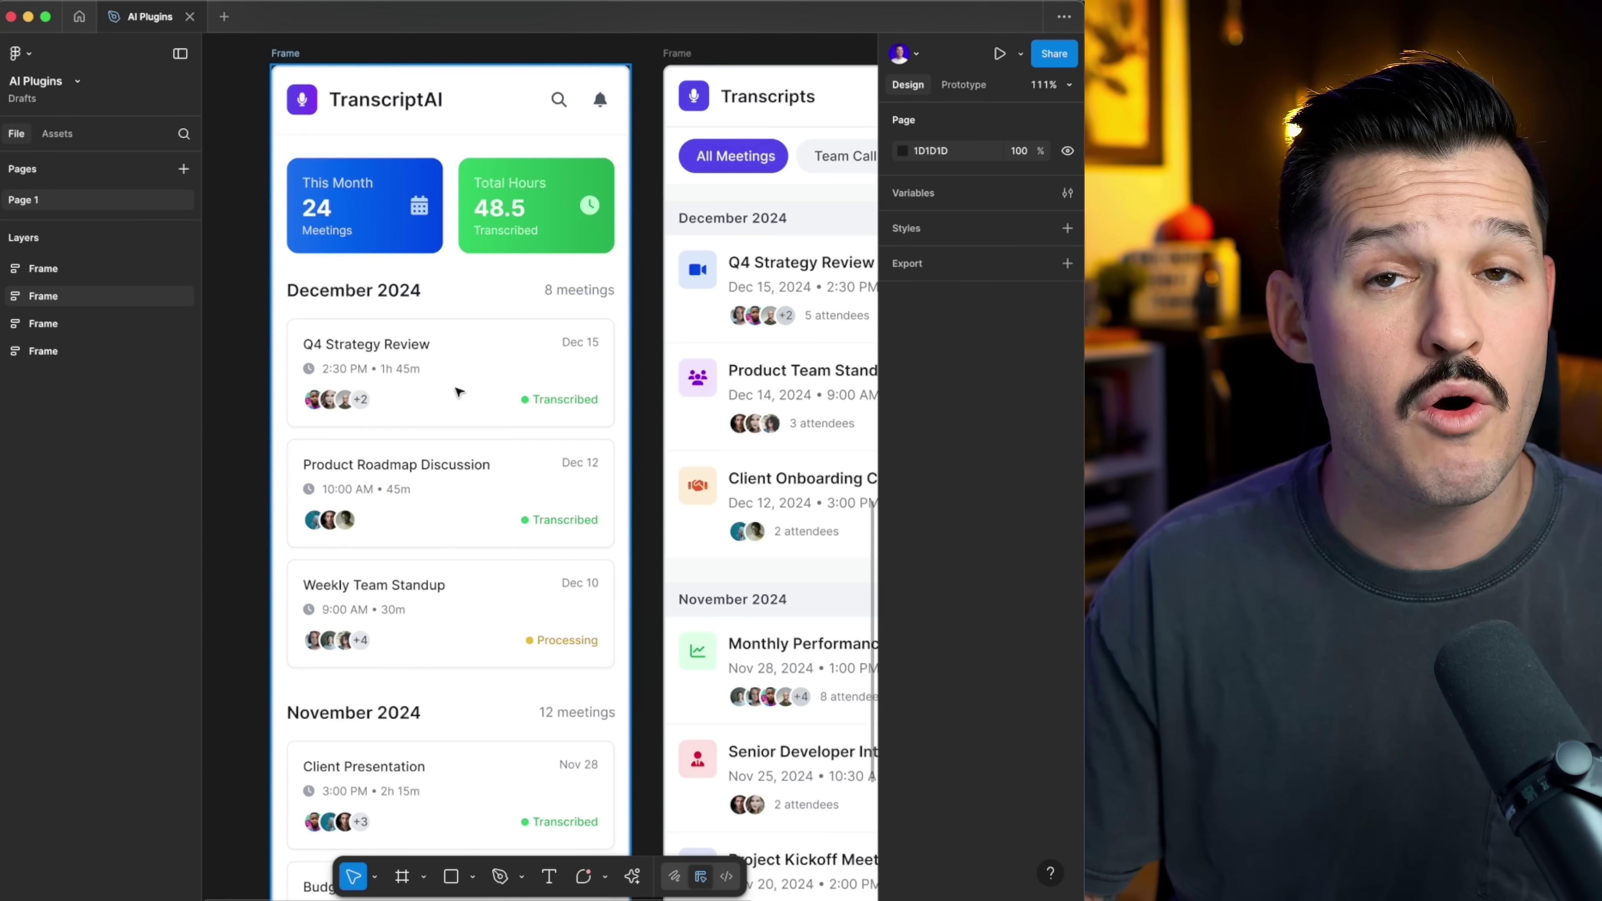
{"action": "scroll", "coordinate": [461, 391], "scroll_direction": "right", "scroll_amount": 5}
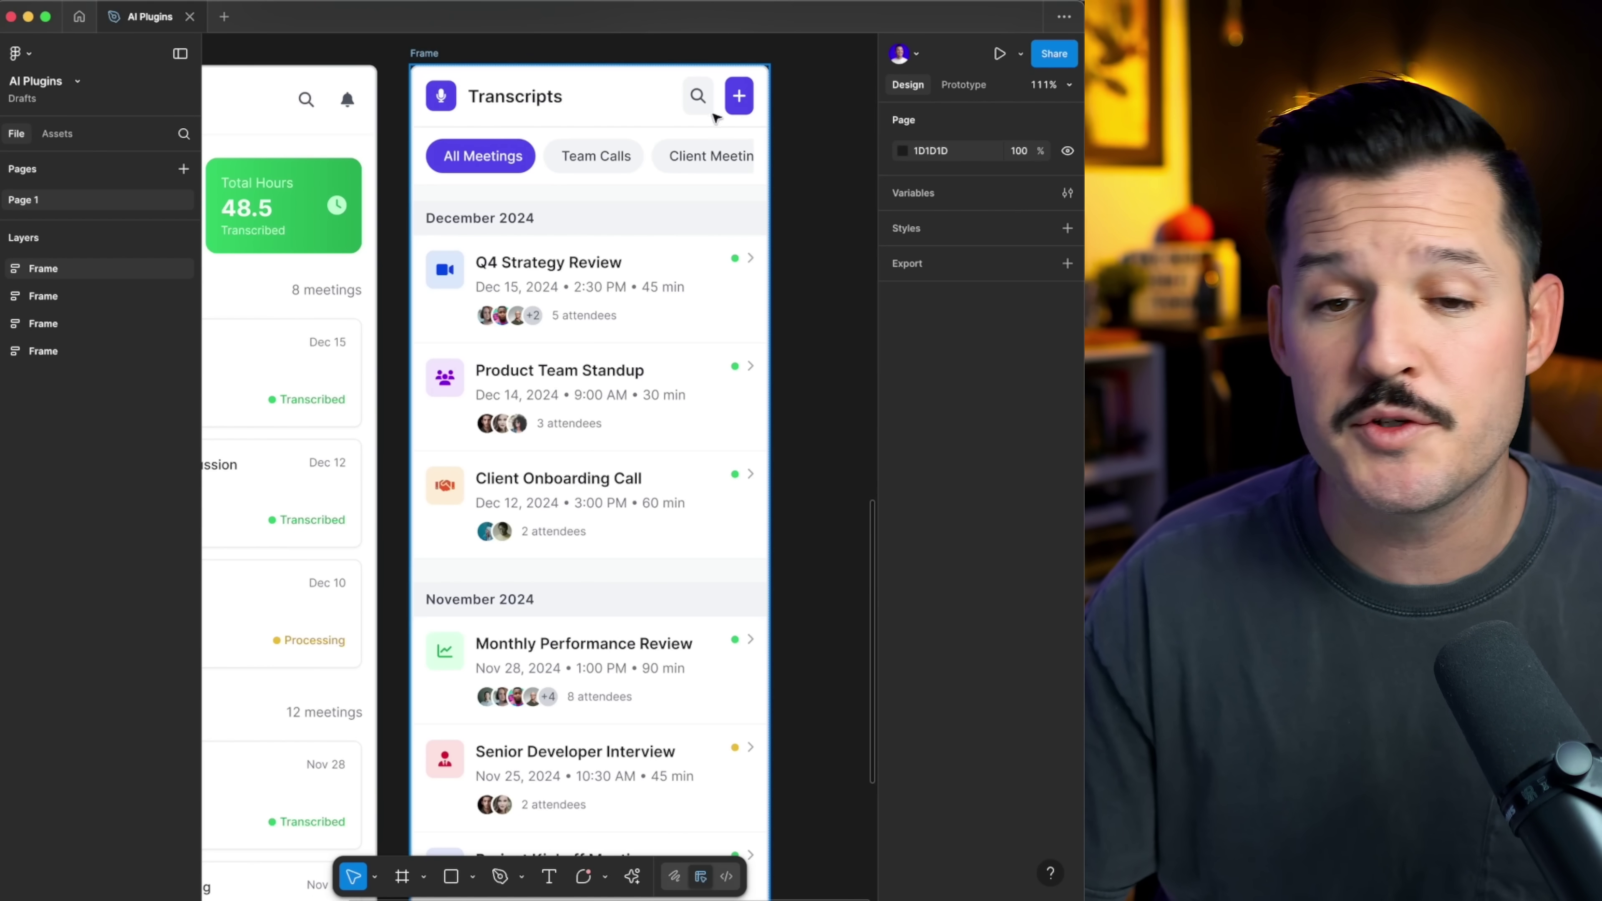
{"action": "scroll", "coordinate": [615, 222], "scroll_direction": "down", "scroll_amount": 5}
{"action": "scroll", "coordinate": [517, 555], "scroll_direction": "down", "scroll_amount": 2}
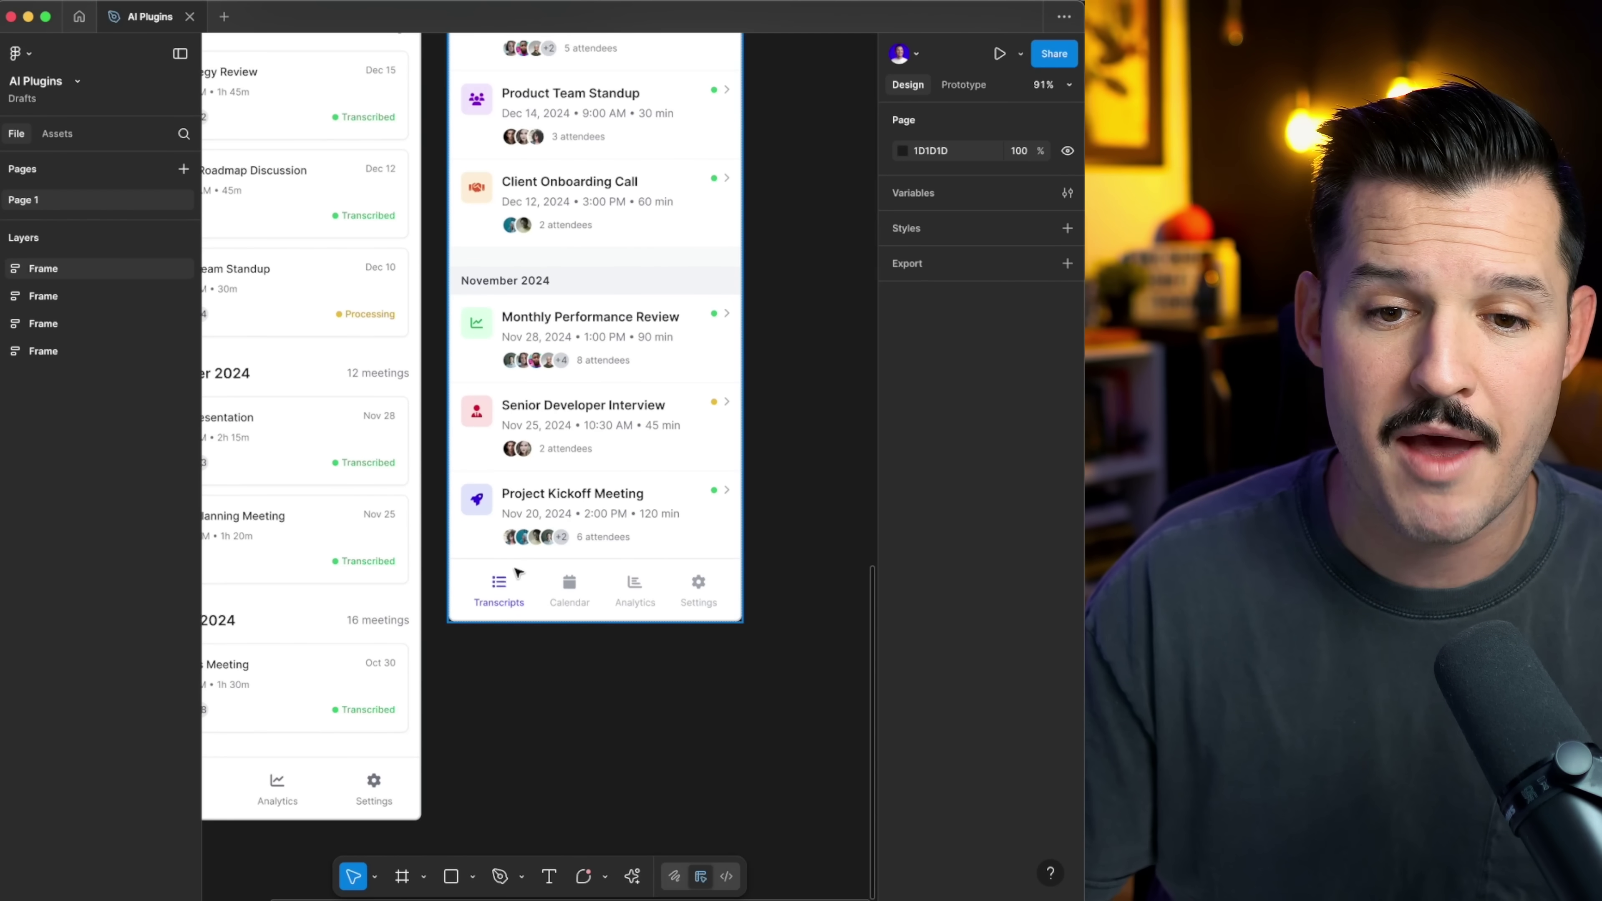
{"action": "scroll", "coordinate": [518, 572], "scroll_direction": "left", "scroll_amount": 2}
{"action": "scroll", "coordinate": [555, 442], "scroll_direction": "up", "scroll_amount": 5}
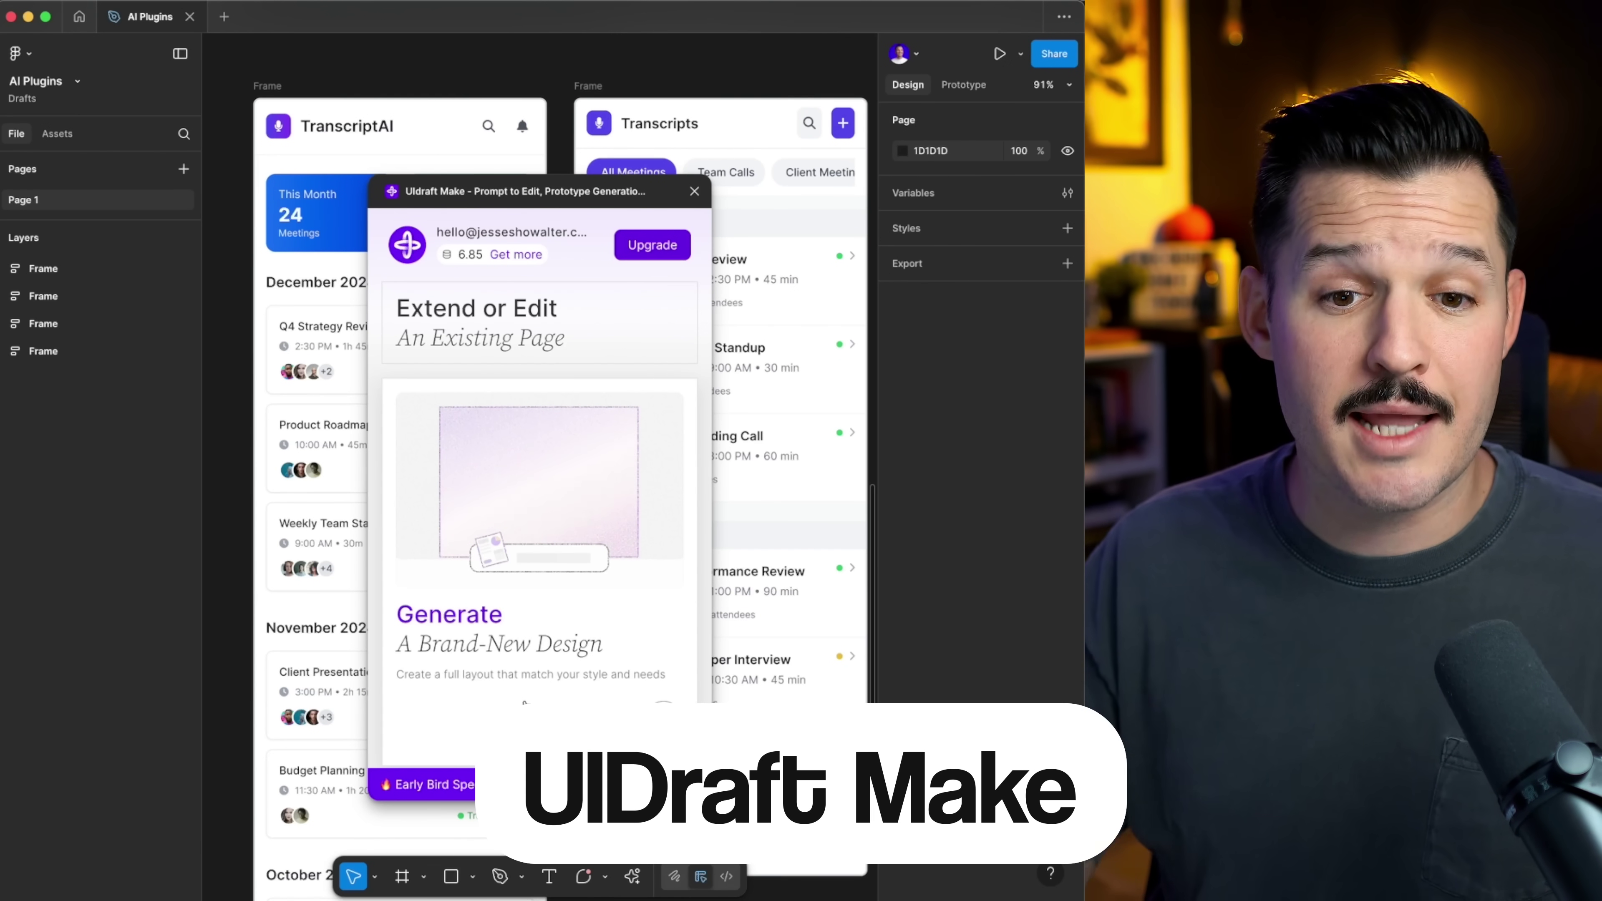
Choose UIDraft Make's Extend or Edit option and move the plugin window aside
{"action": "left_click", "coordinate": [506, 335]}
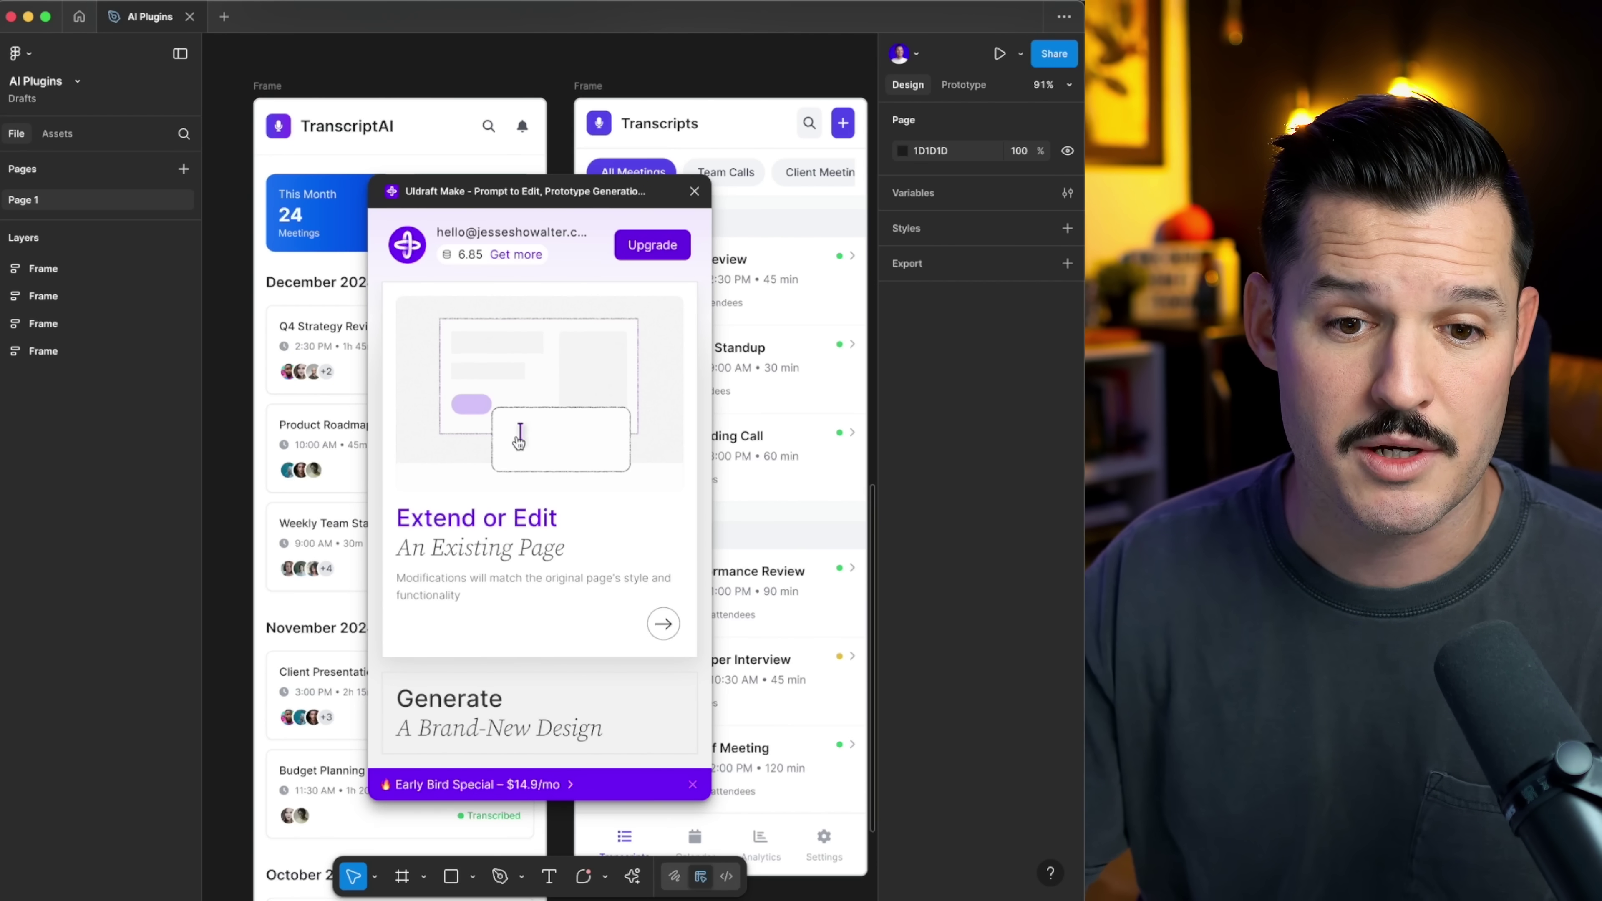
{"action": "left_click", "coordinate": [518, 441]}
{"action": "left_click_drag", "start_coordinate": [507, 194], "coordinate": [632, 126]}
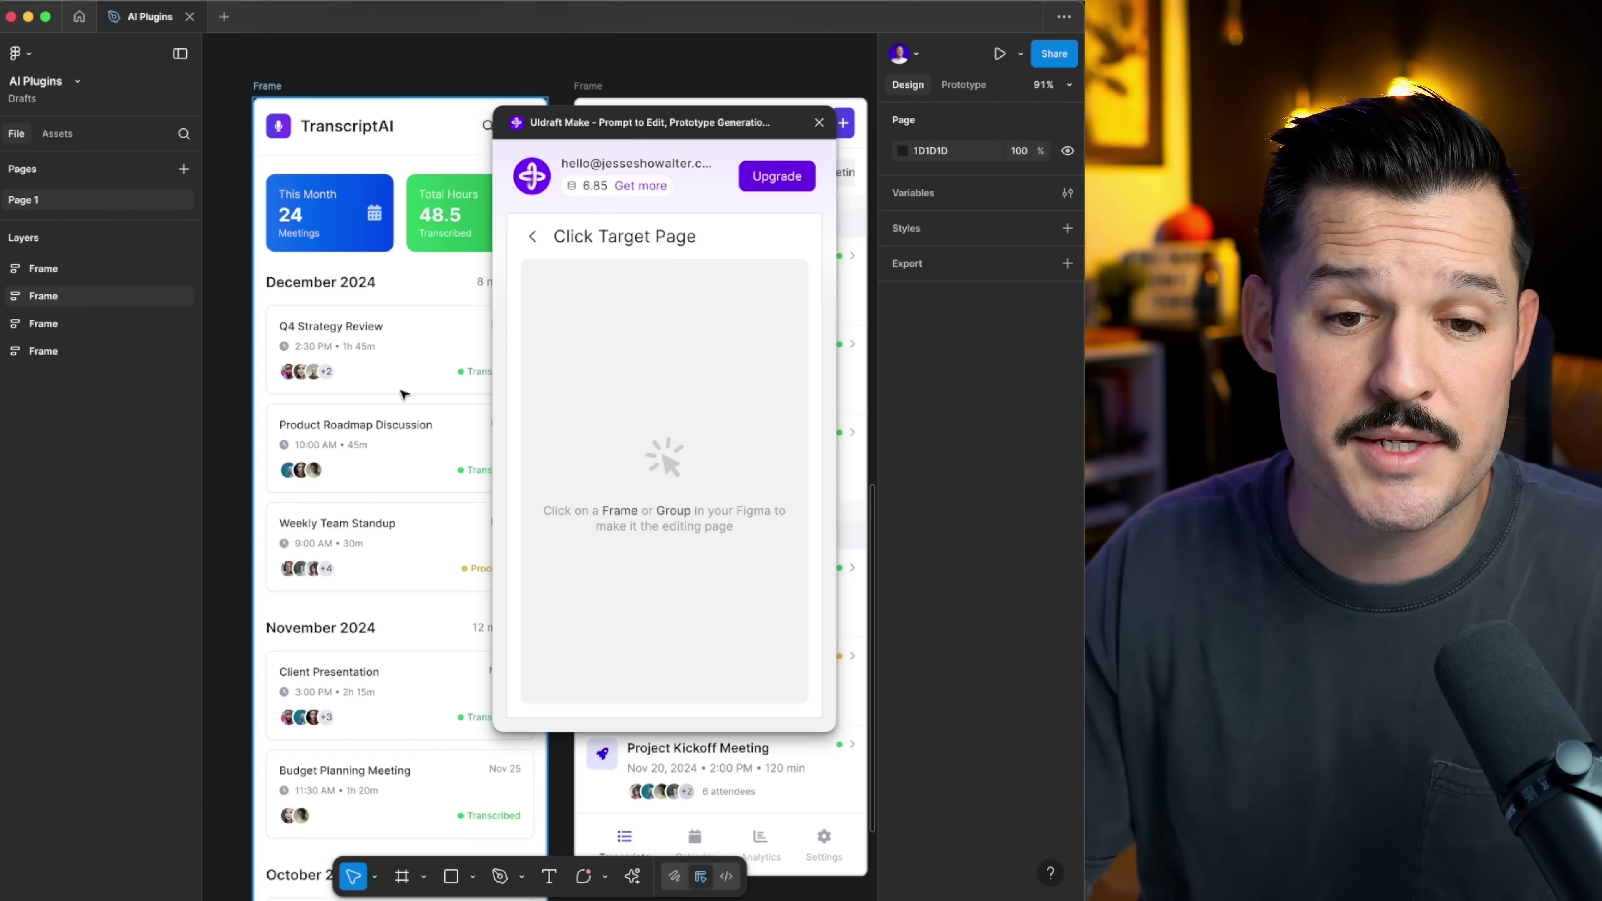
Drill into the TranscriptAI frame to target the December Q4 Strategy Review card
{"action": "left_click", "coordinate": [384, 378]}
{"action": "double_click", "coordinate": [353, 363]}
{"action": "double_click", "coordinate": [349, 359]}
{"action": "double_click", "coordinate": [348, 358]}
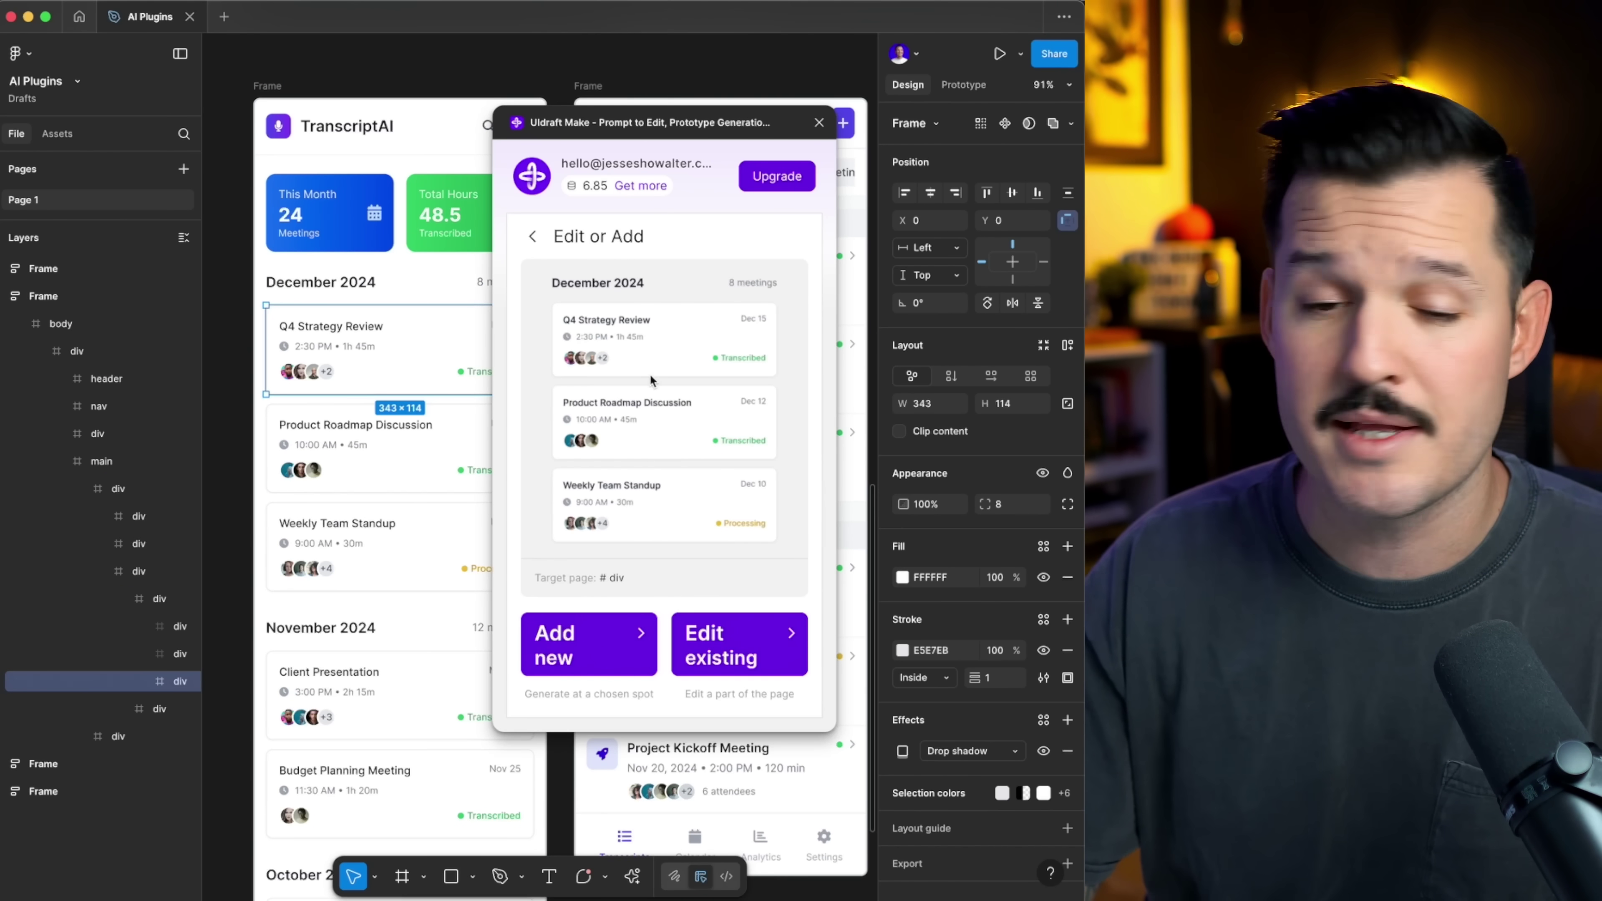
Ask UIDraft Make to make the December cards more visual with a cover image
{"action": "left_click", "coordinate": [735, 644]}
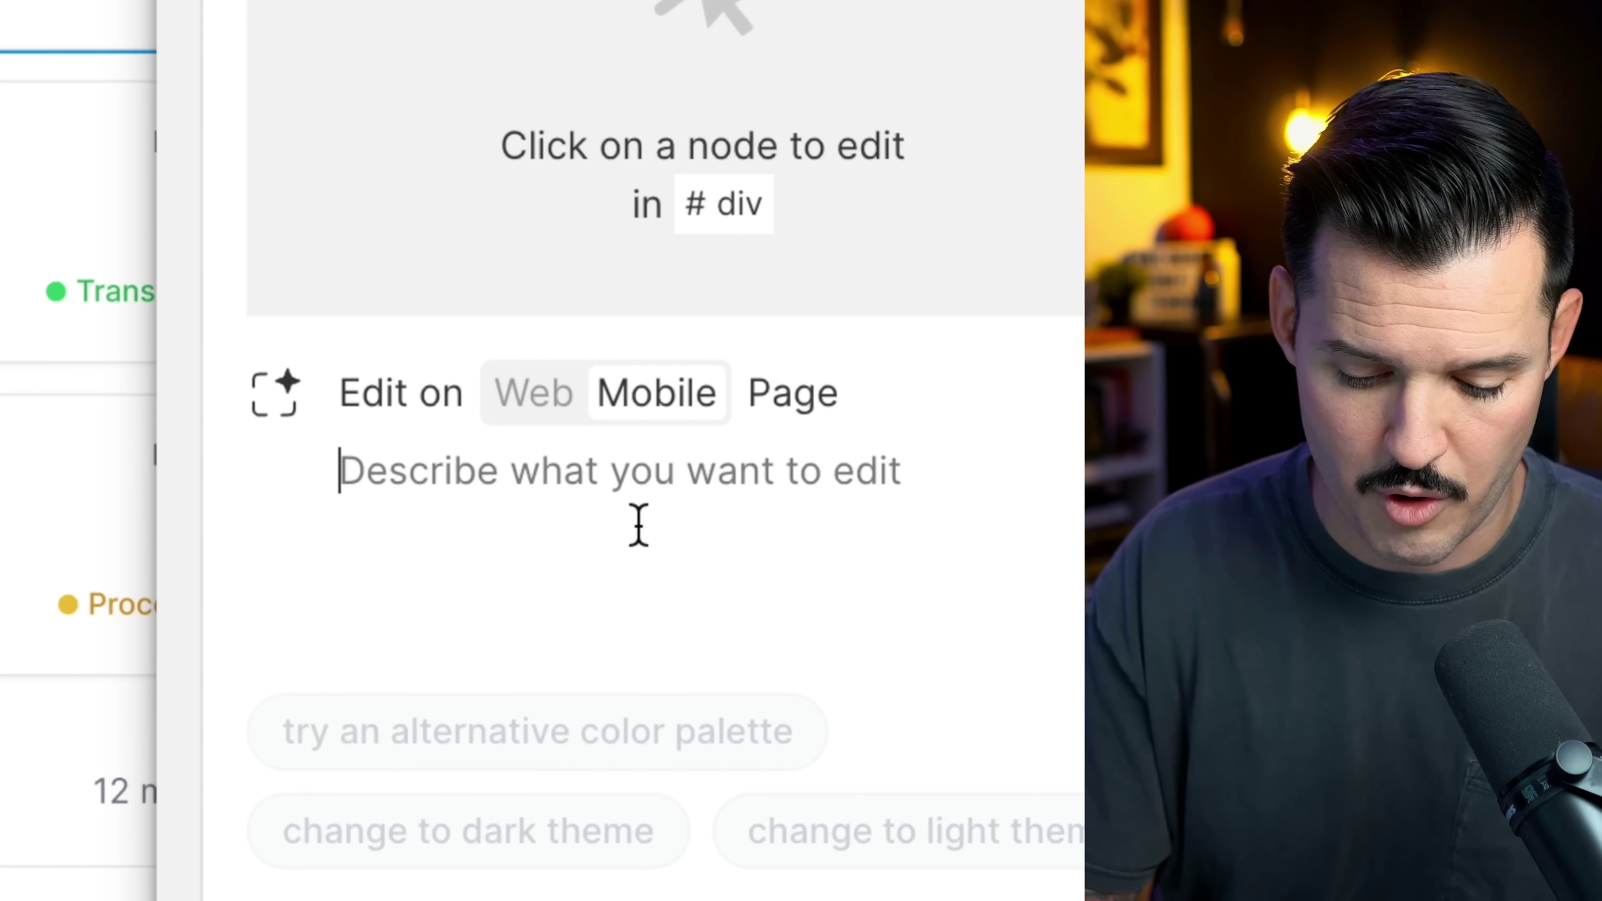
{"action": "type", "text": "make these moer visual with"}
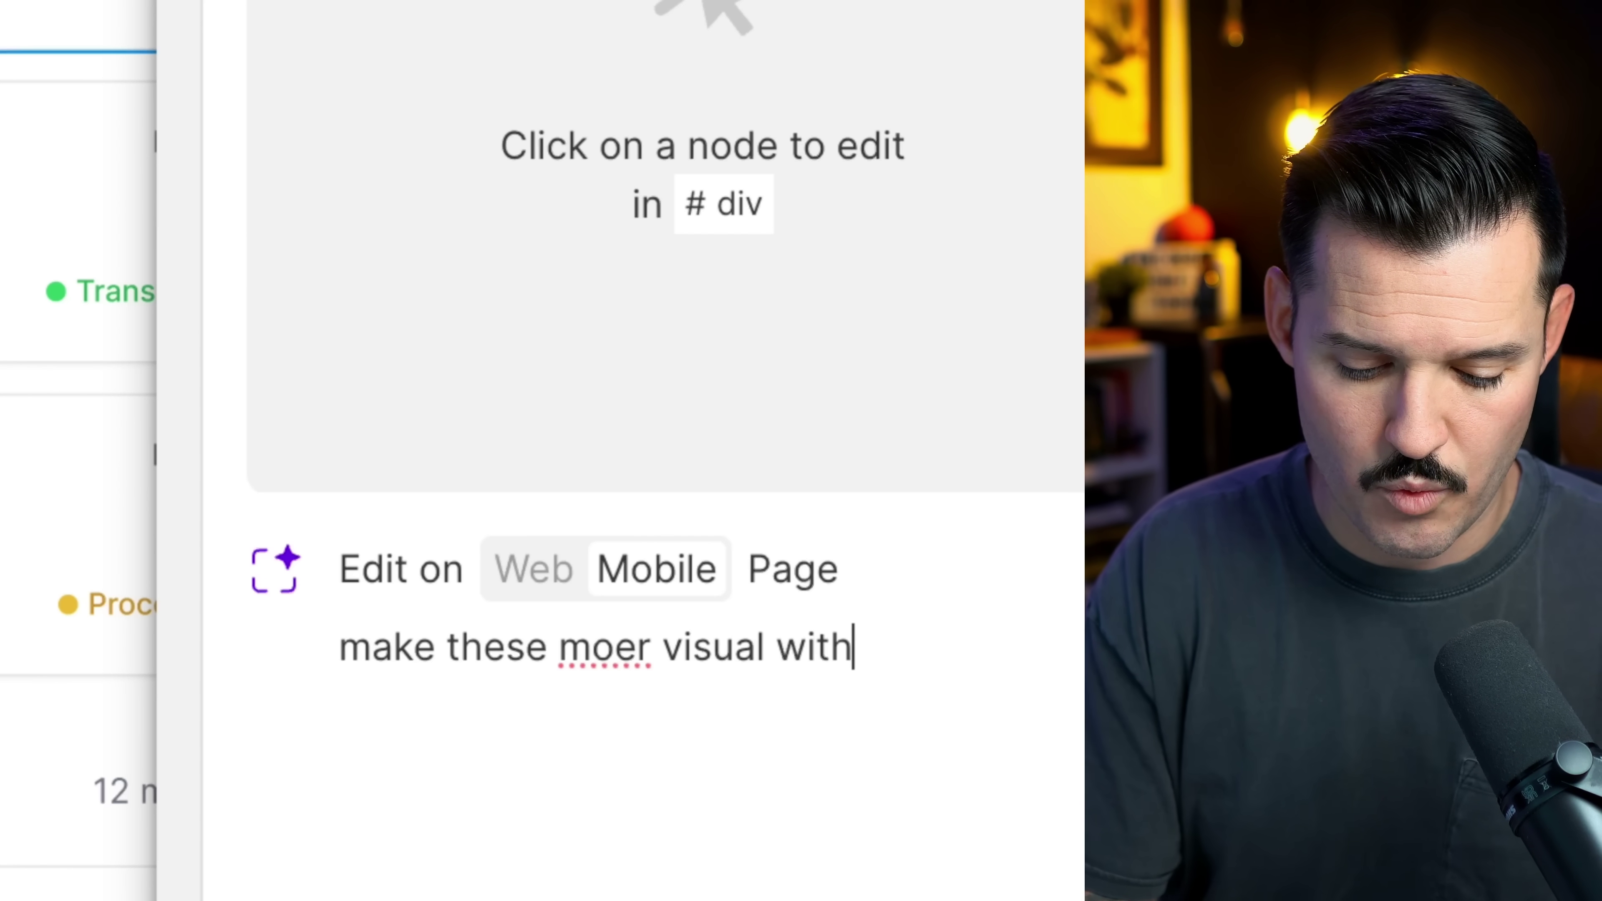
{"action": "type", "text": "over image"}
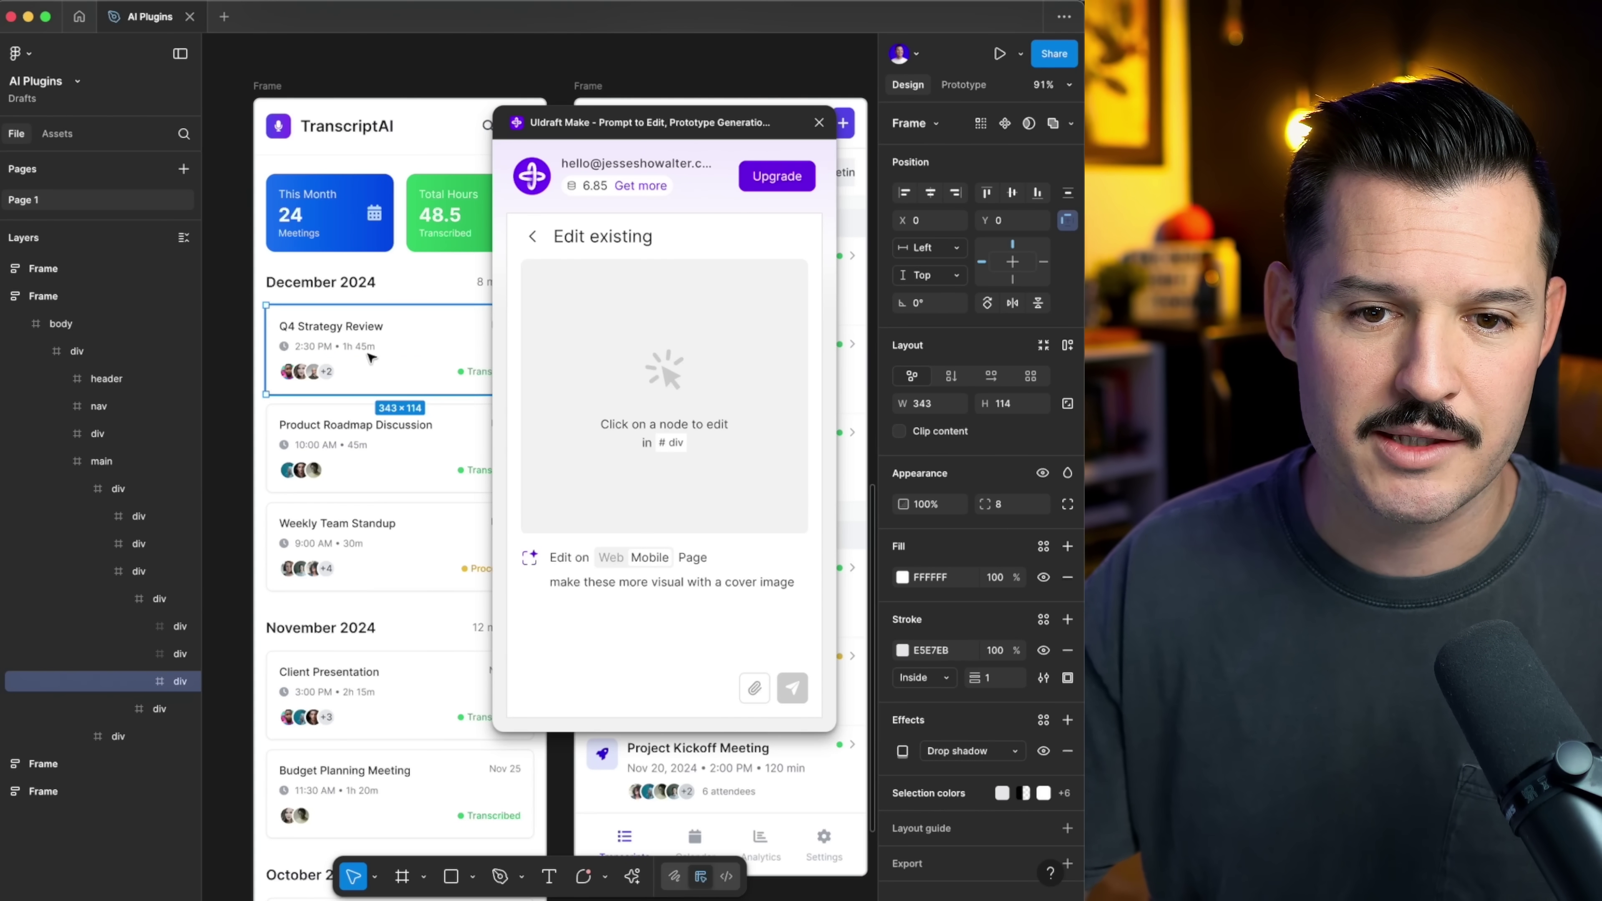
{"action": "key", "text": "Escape"}
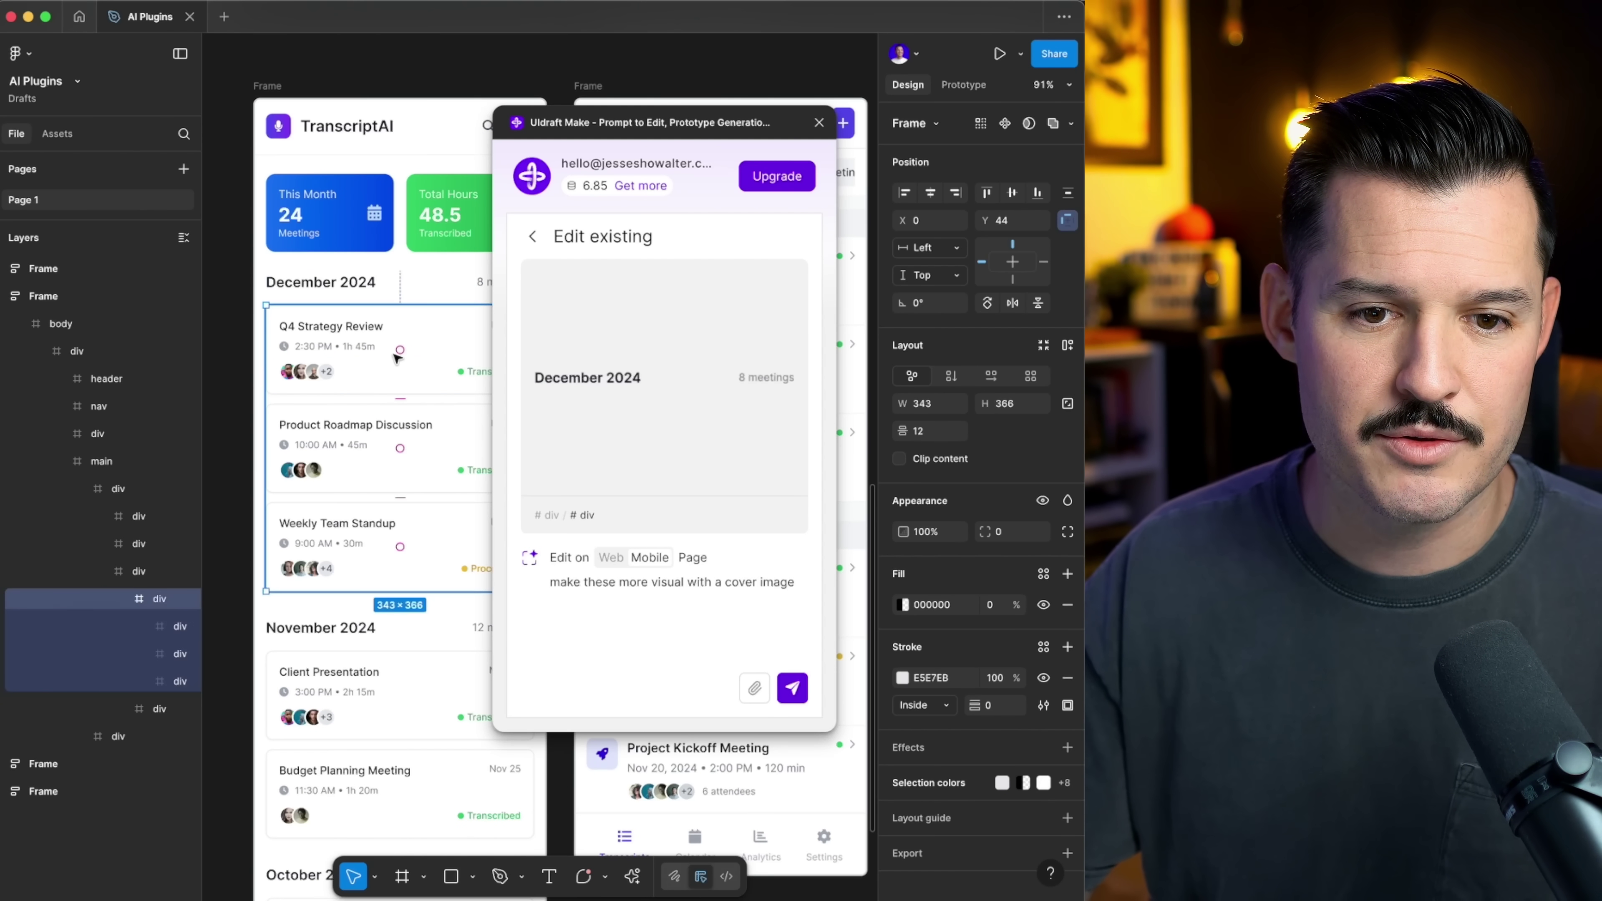
{"action": "left_click", "coordinate": [801, 690]}
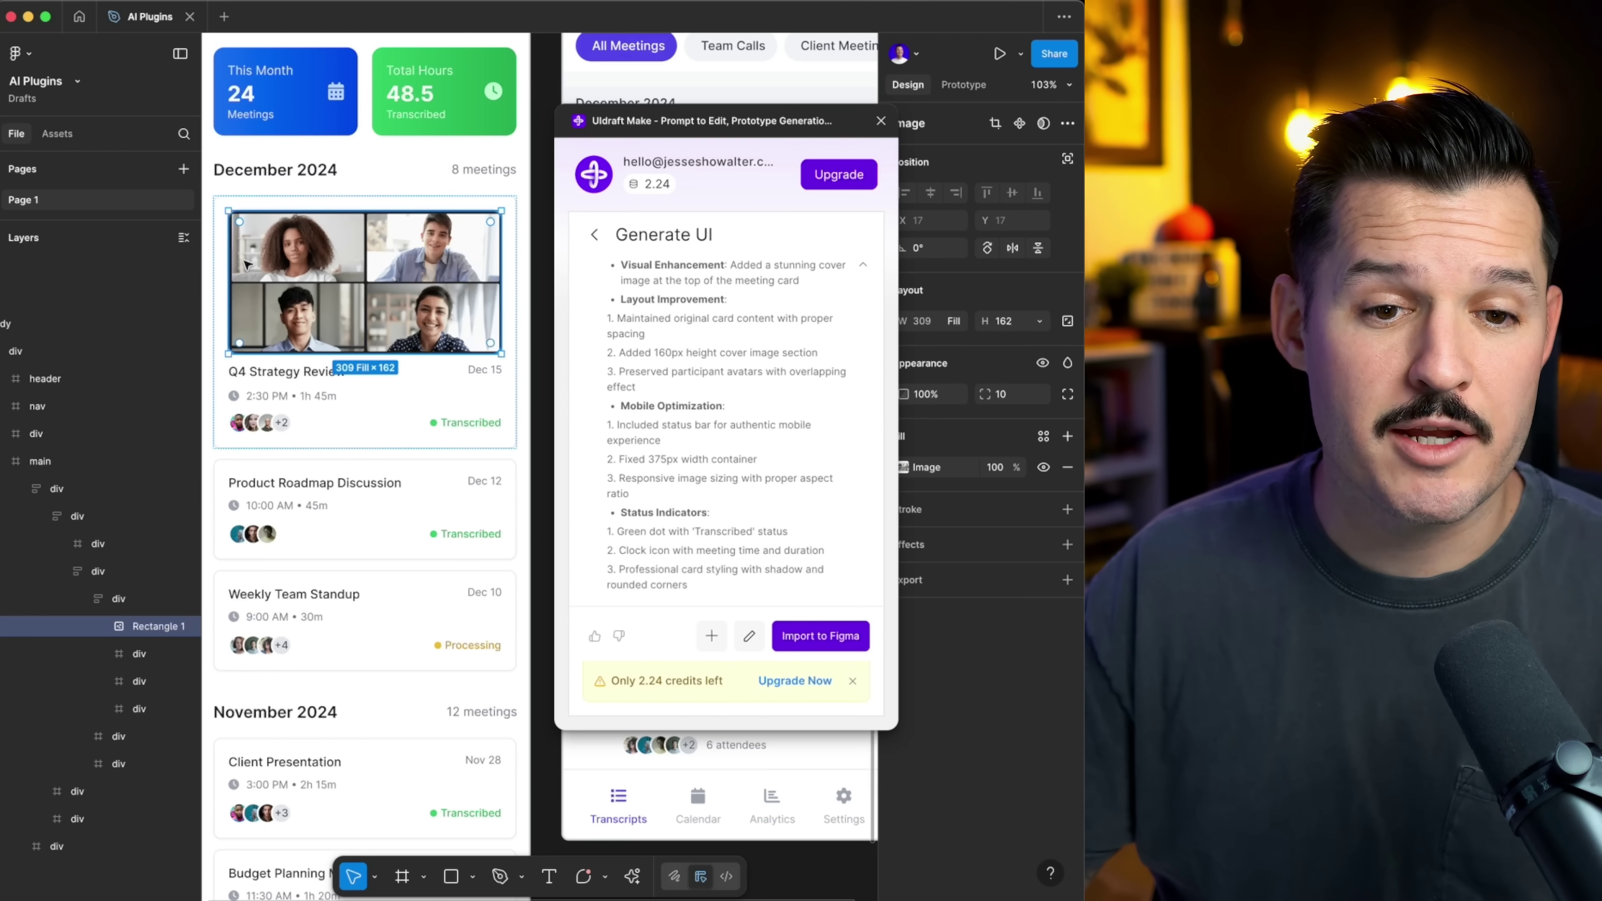
Select the meeting screen frame and the Q4 card to inspect them
{"action": "scroll", "coordinate": [246, 264], "scroll_direction": "up", "scroll_amount": 3}
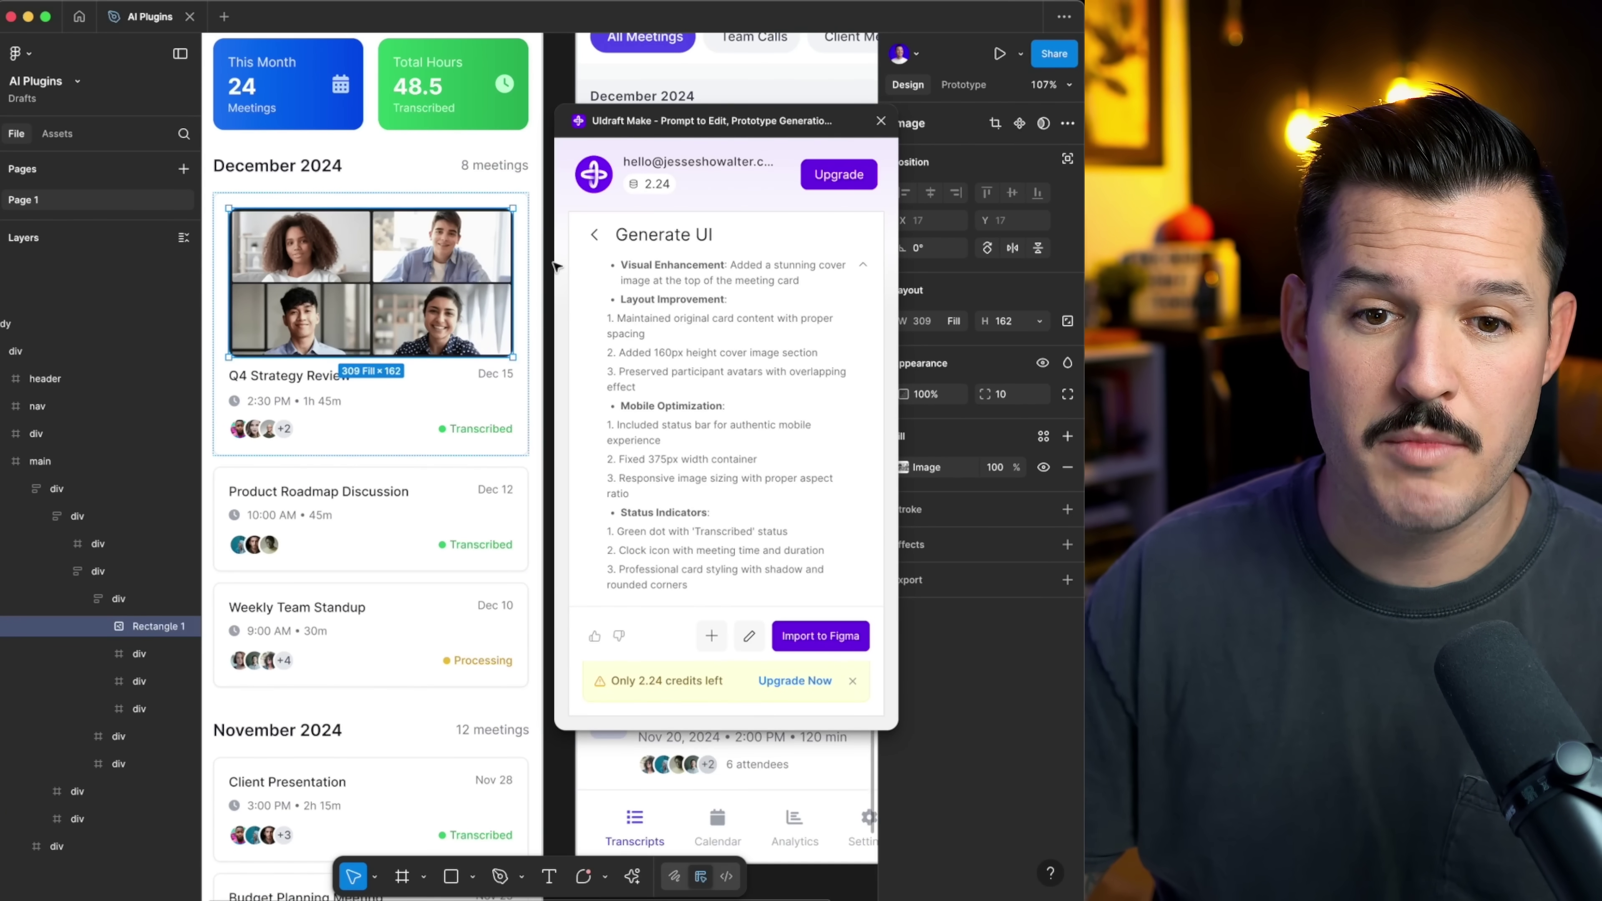
{"action": "left_click", "coordinate": [440, 264]}
{"action": "left_click", "coordinate": [440, 264]}
{"action": "left_click", "coordinate": [443, 261]}
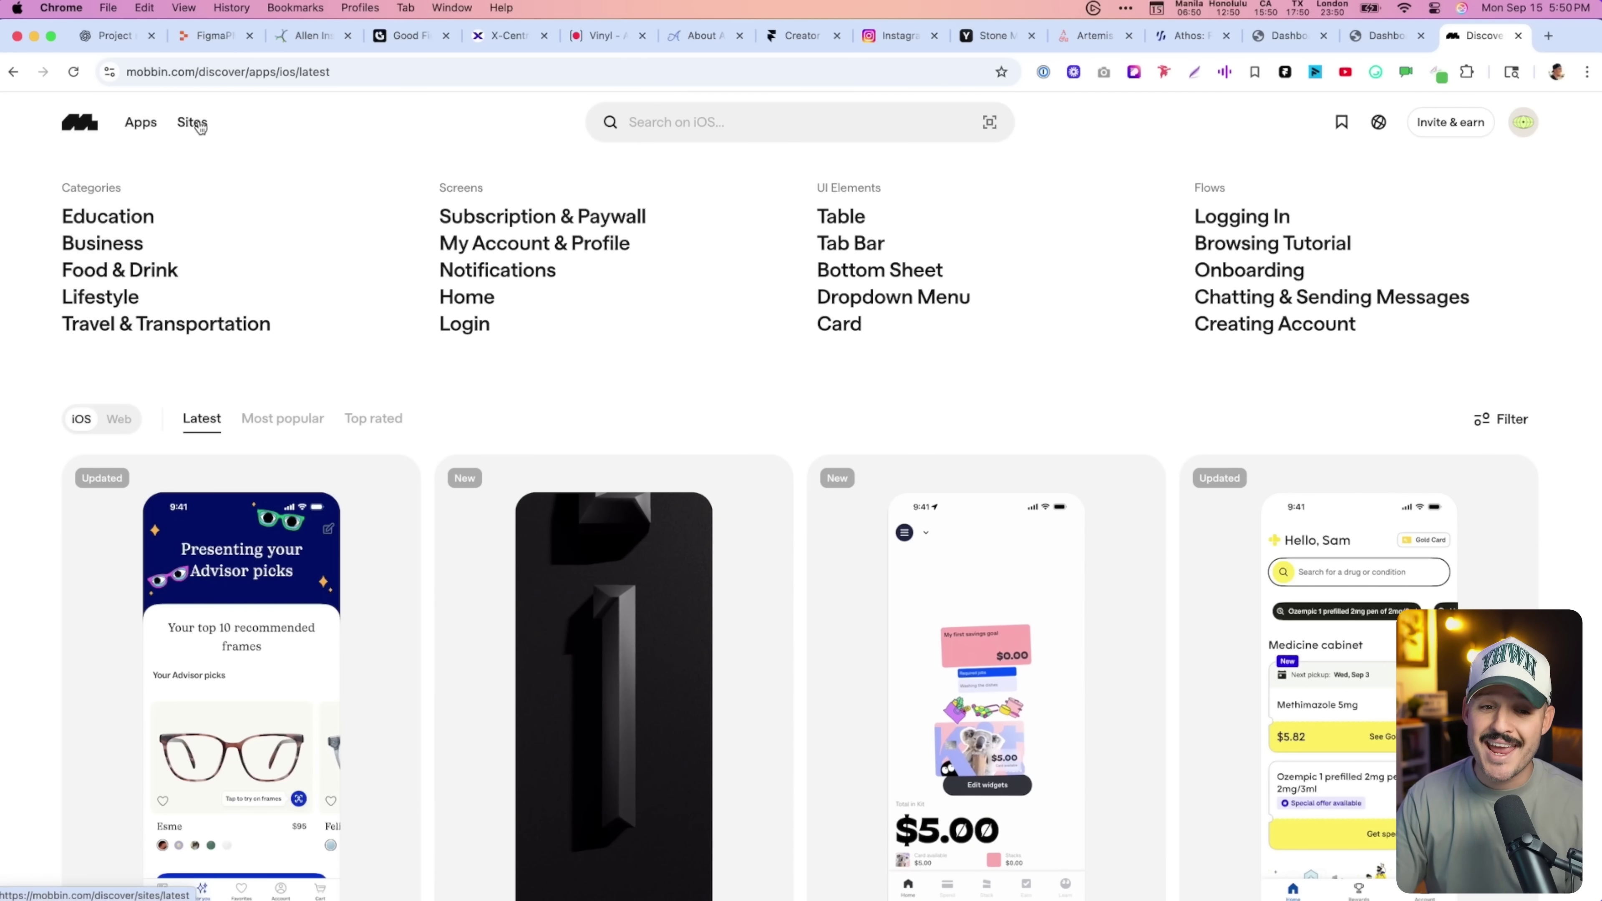
Search Mobbin's iOS apps and filter the results to Onboarding flows
{"action": "left_click", "coordinate": [192, 122]}
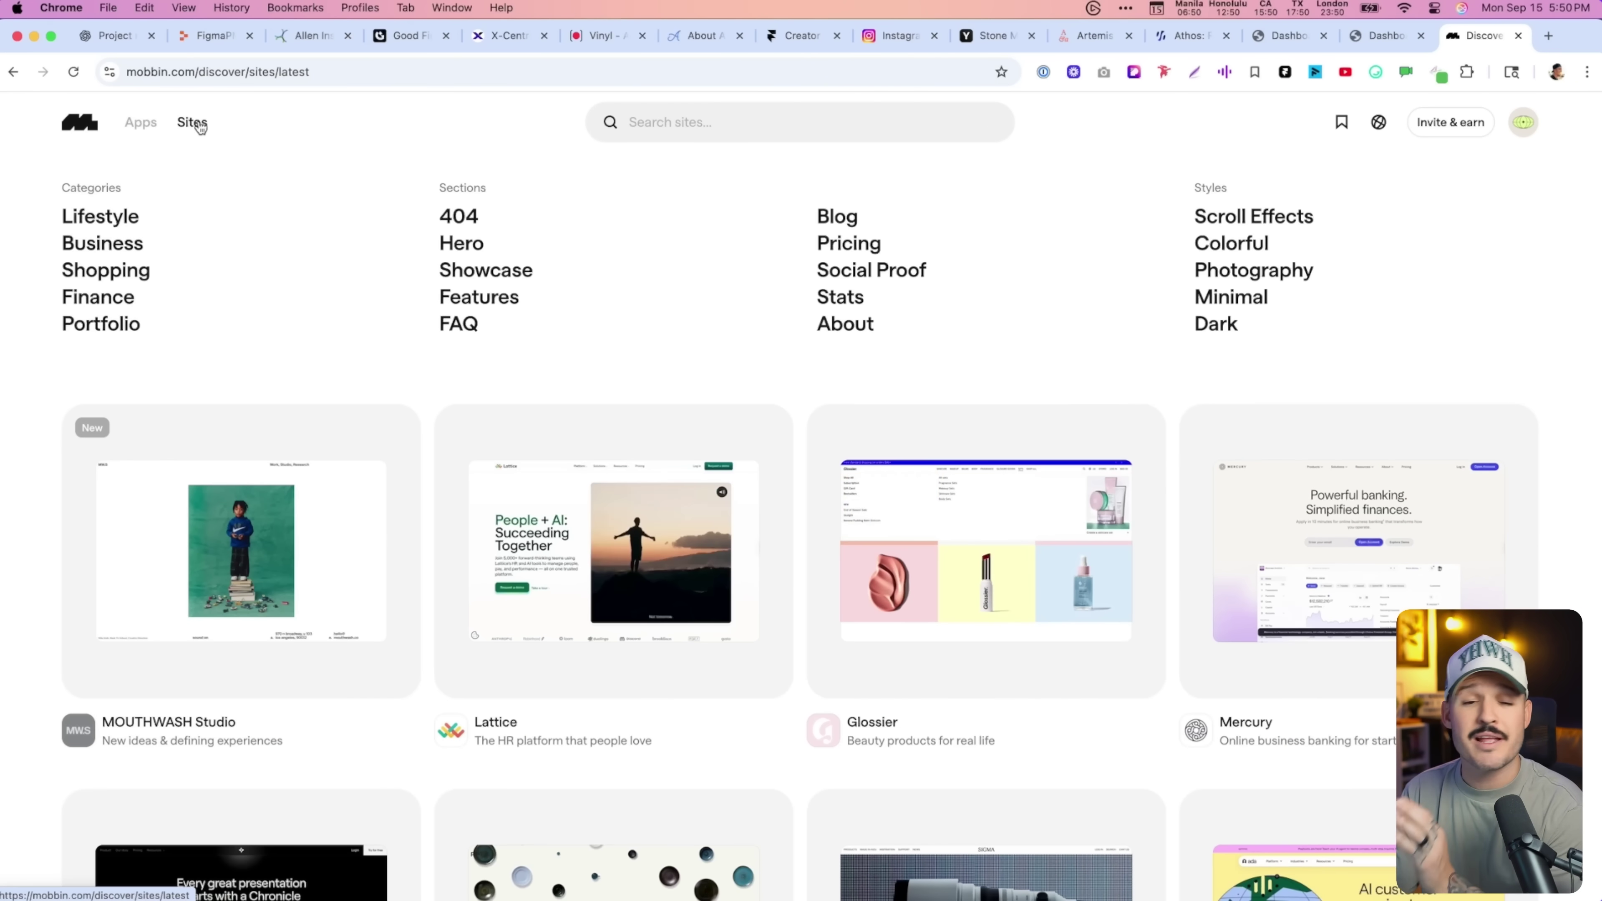
{"action": "left_click", "coordinate": [141, 122]}
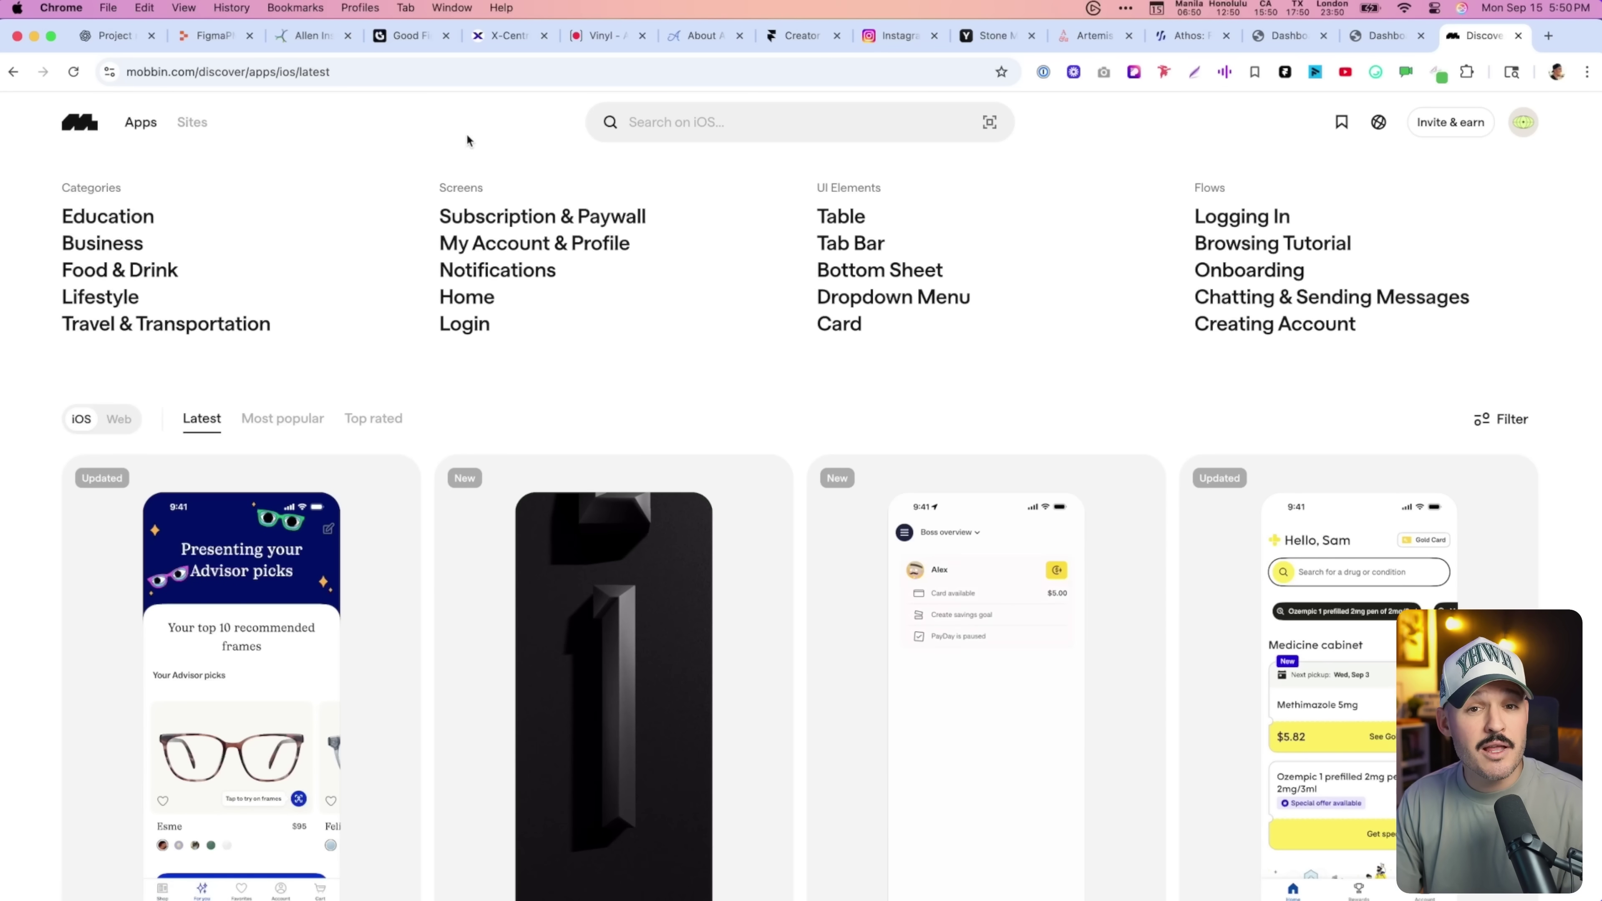
{"action": "left_click", "coordinate": [739, 126]}
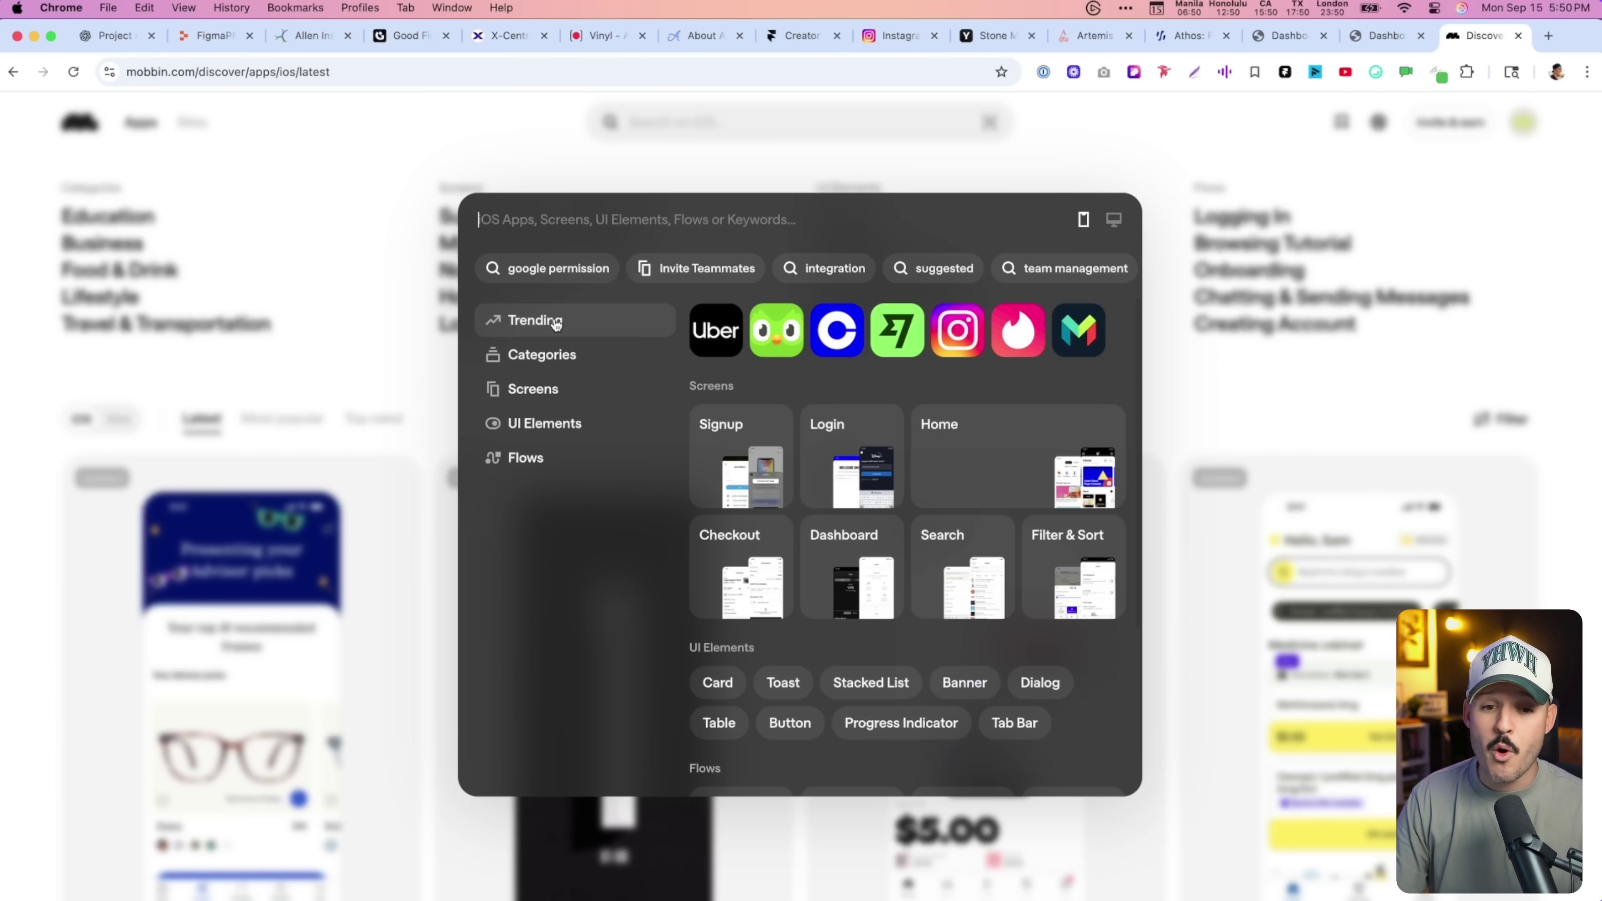
{"action": "left_click", "coordinate": [544, 354]}
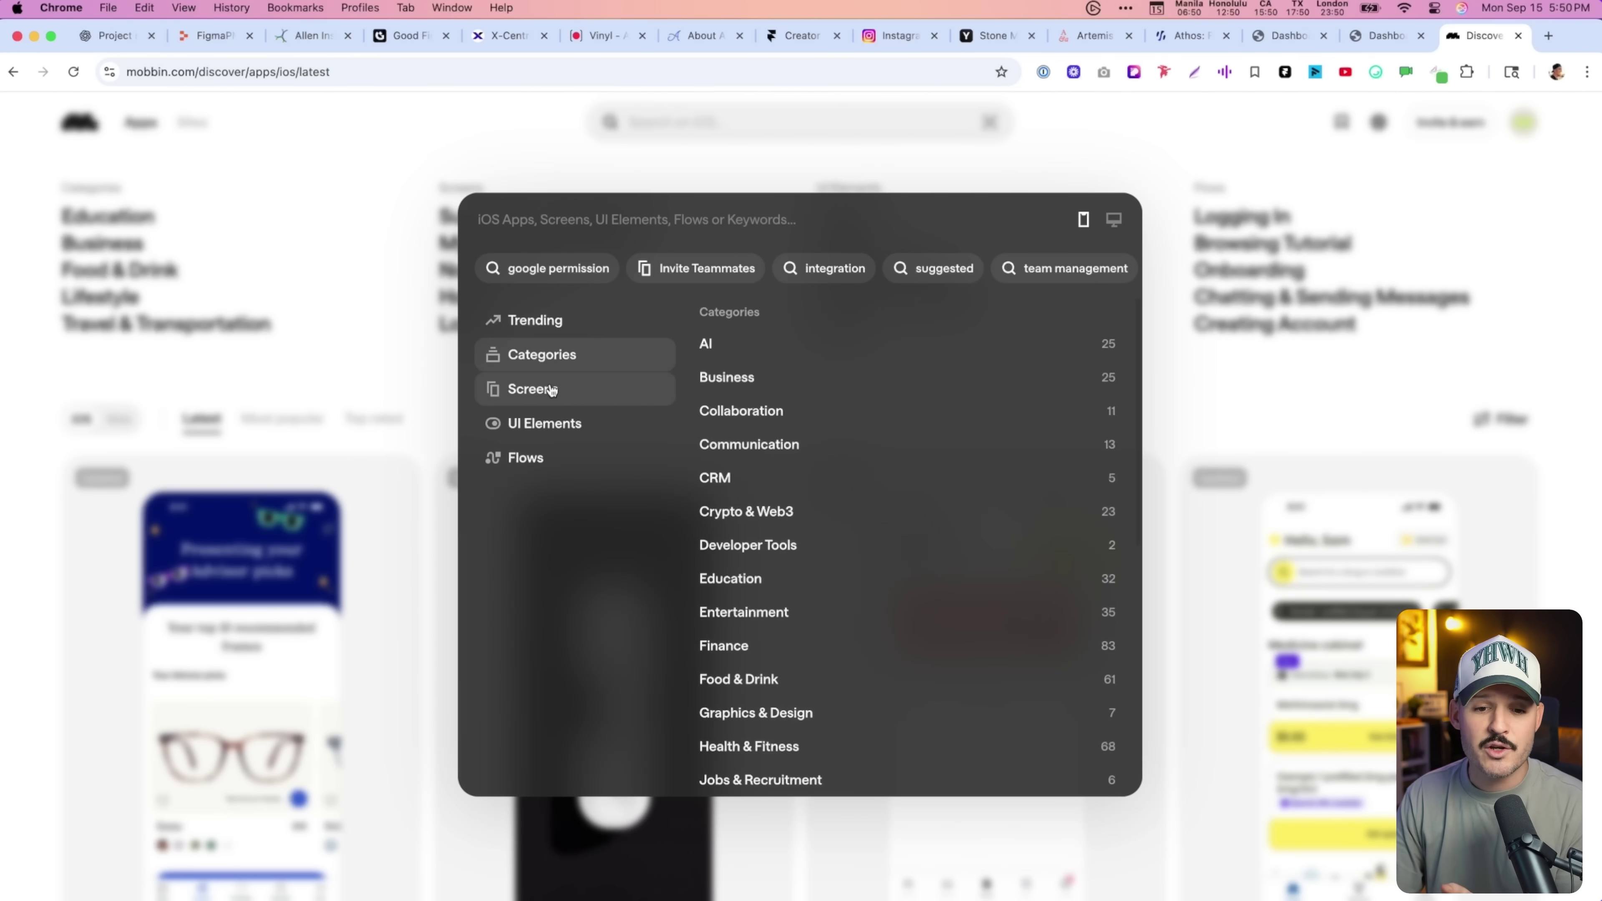
{"action": "left_click", "coordinate": [546, 388]}
{"action": "left_click", "coordinate": [548, 424]}
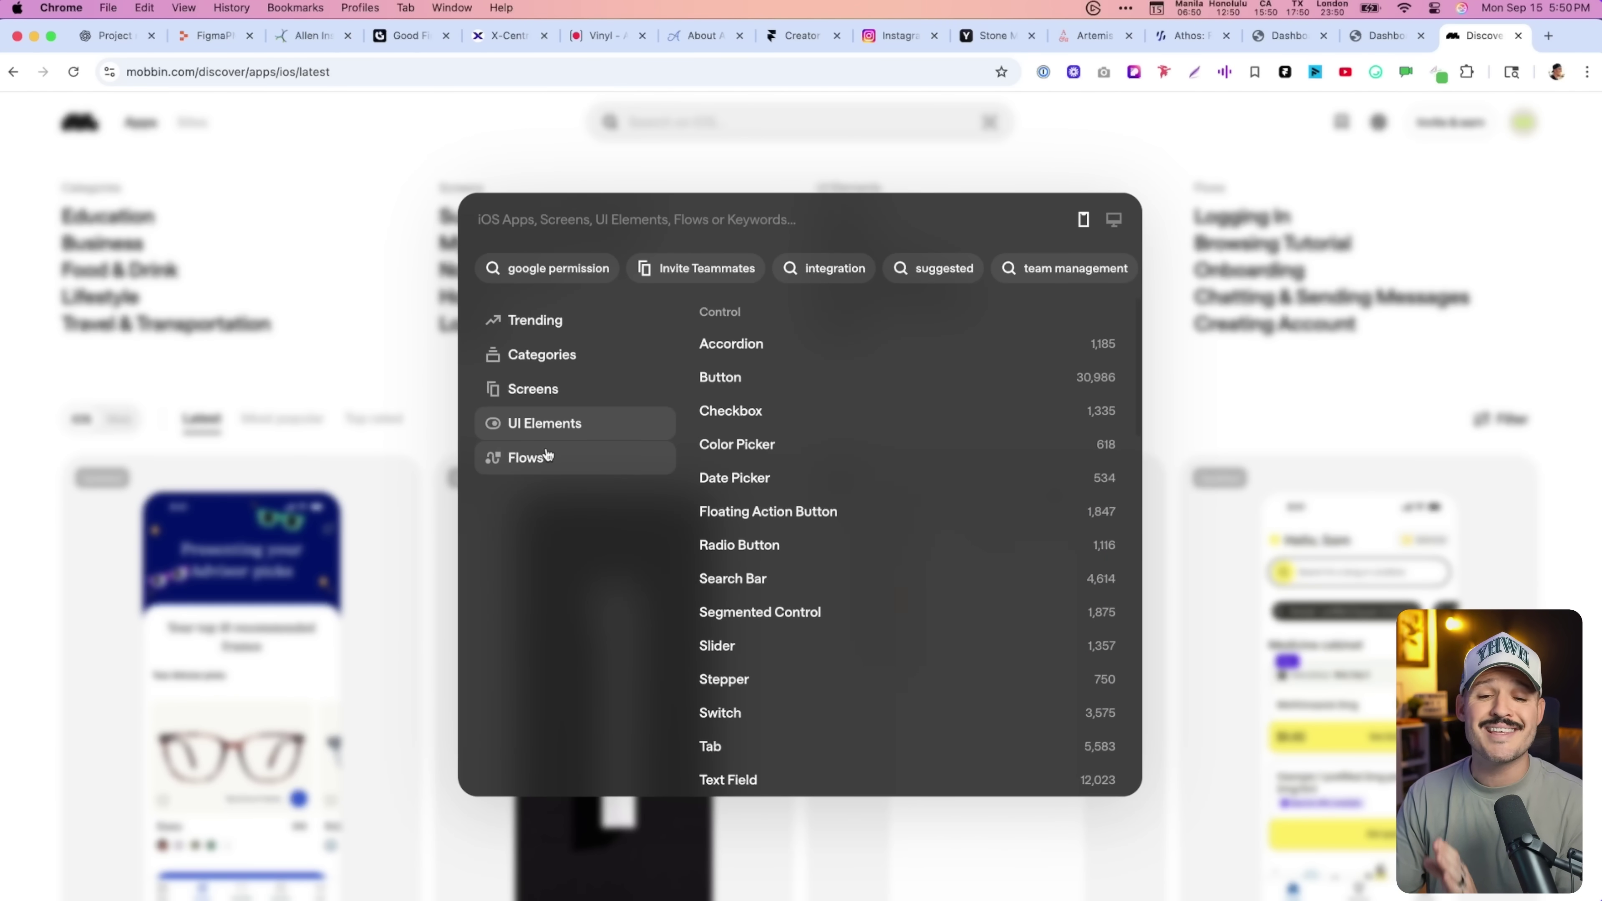
{"action": "left_click", "coordinate": [549, 462]}
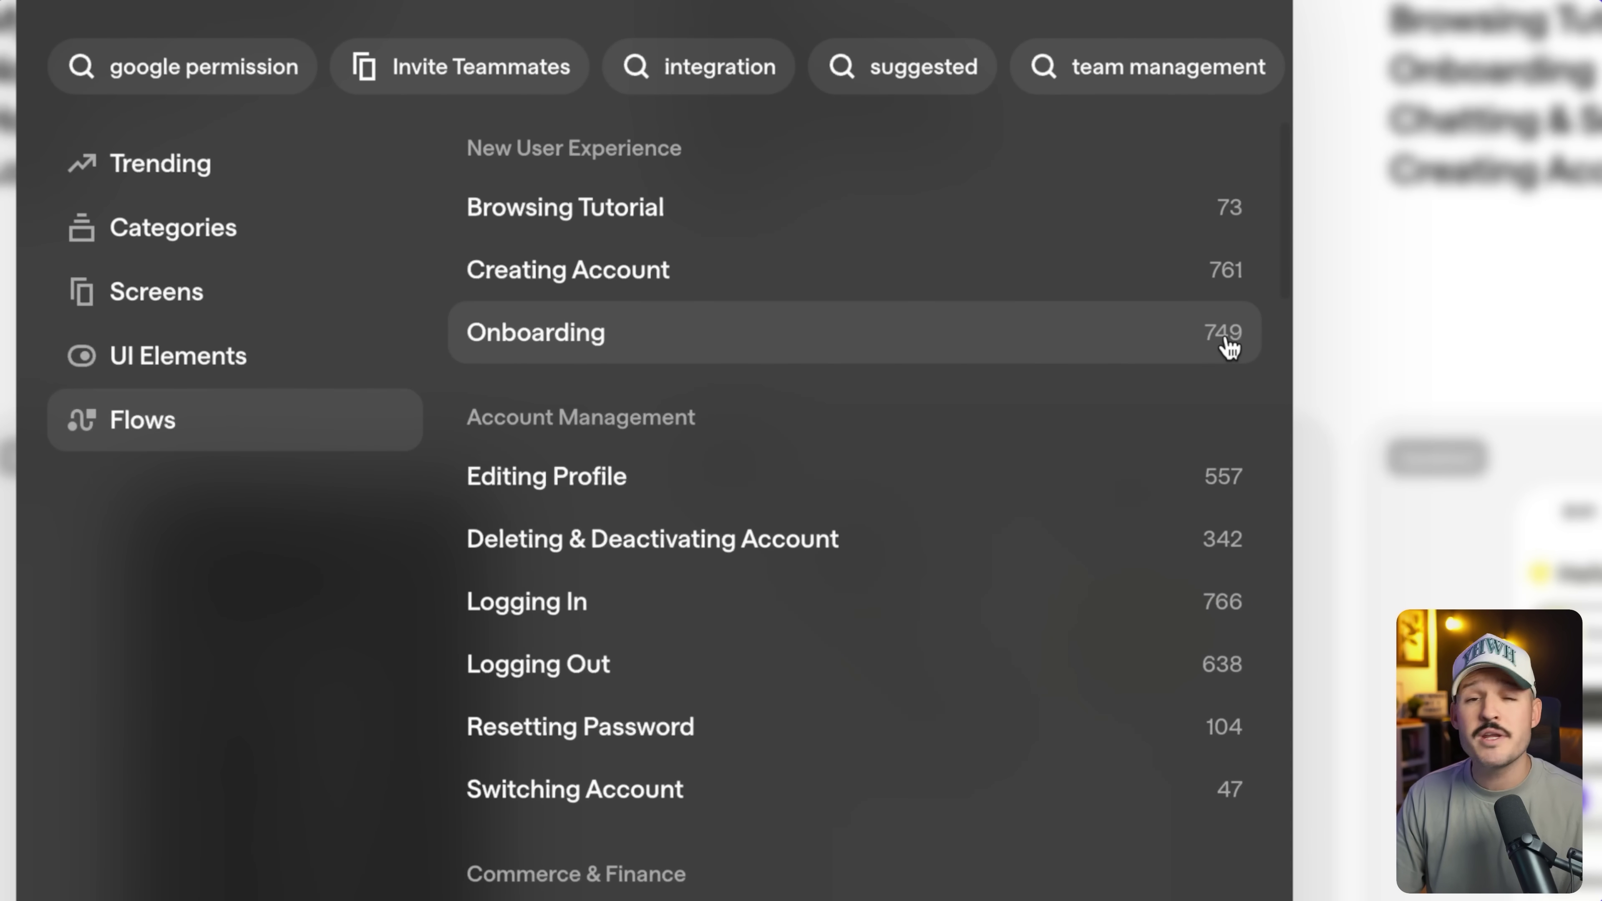
{"action": "left_click", "coordinate": [1143, 343]}
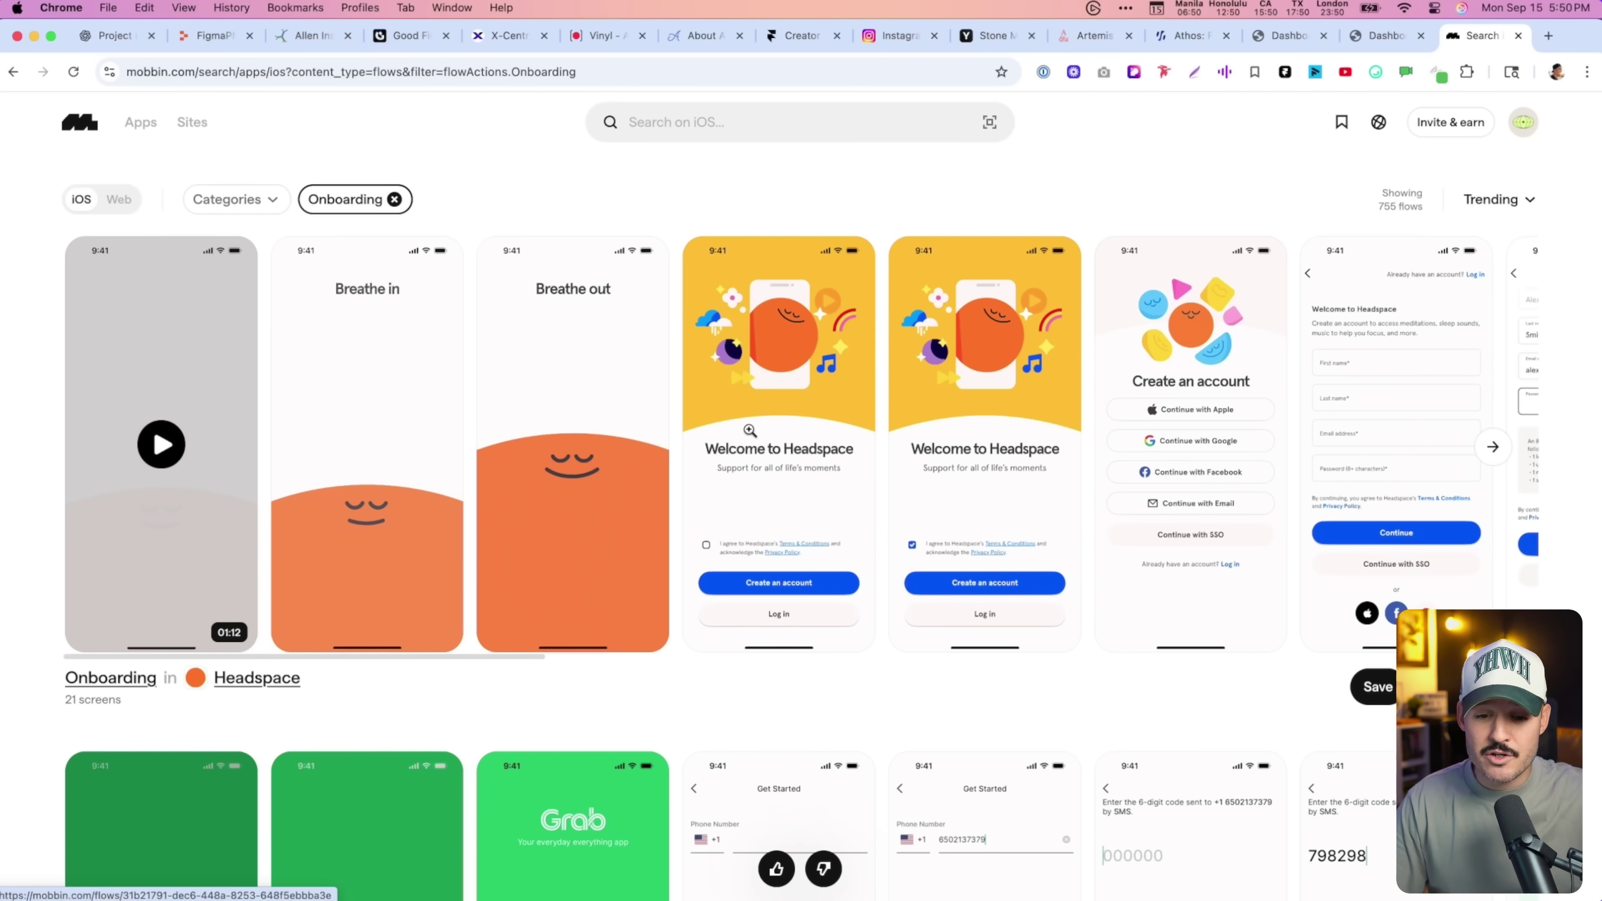
Scroll through the Onboarding flow examples from real apps
{"action": "scroll", "coordinate": [165, 450], "scroll_direction": "down", "scroll_amount": 7}
{"action": "scroll", "coordinate": [166, 448], "scroll_direction": "down", "scroll_amount": 13}
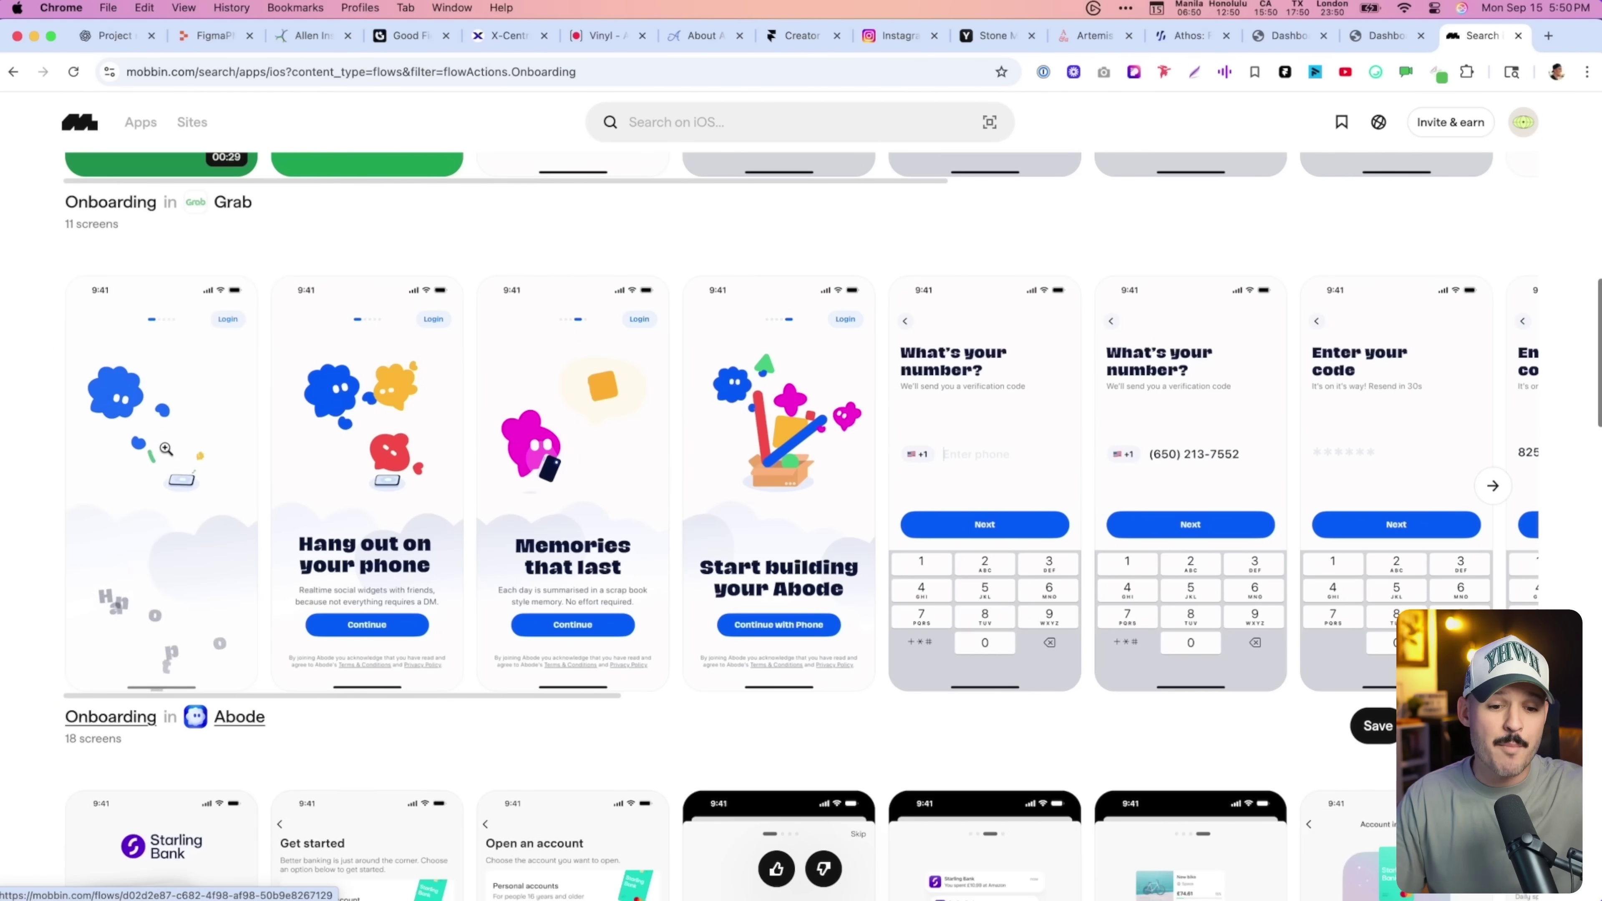
{"action": "scroll", "coordinate": [171, 454], "scroll_direction": "down", "scroll_amount": 20}
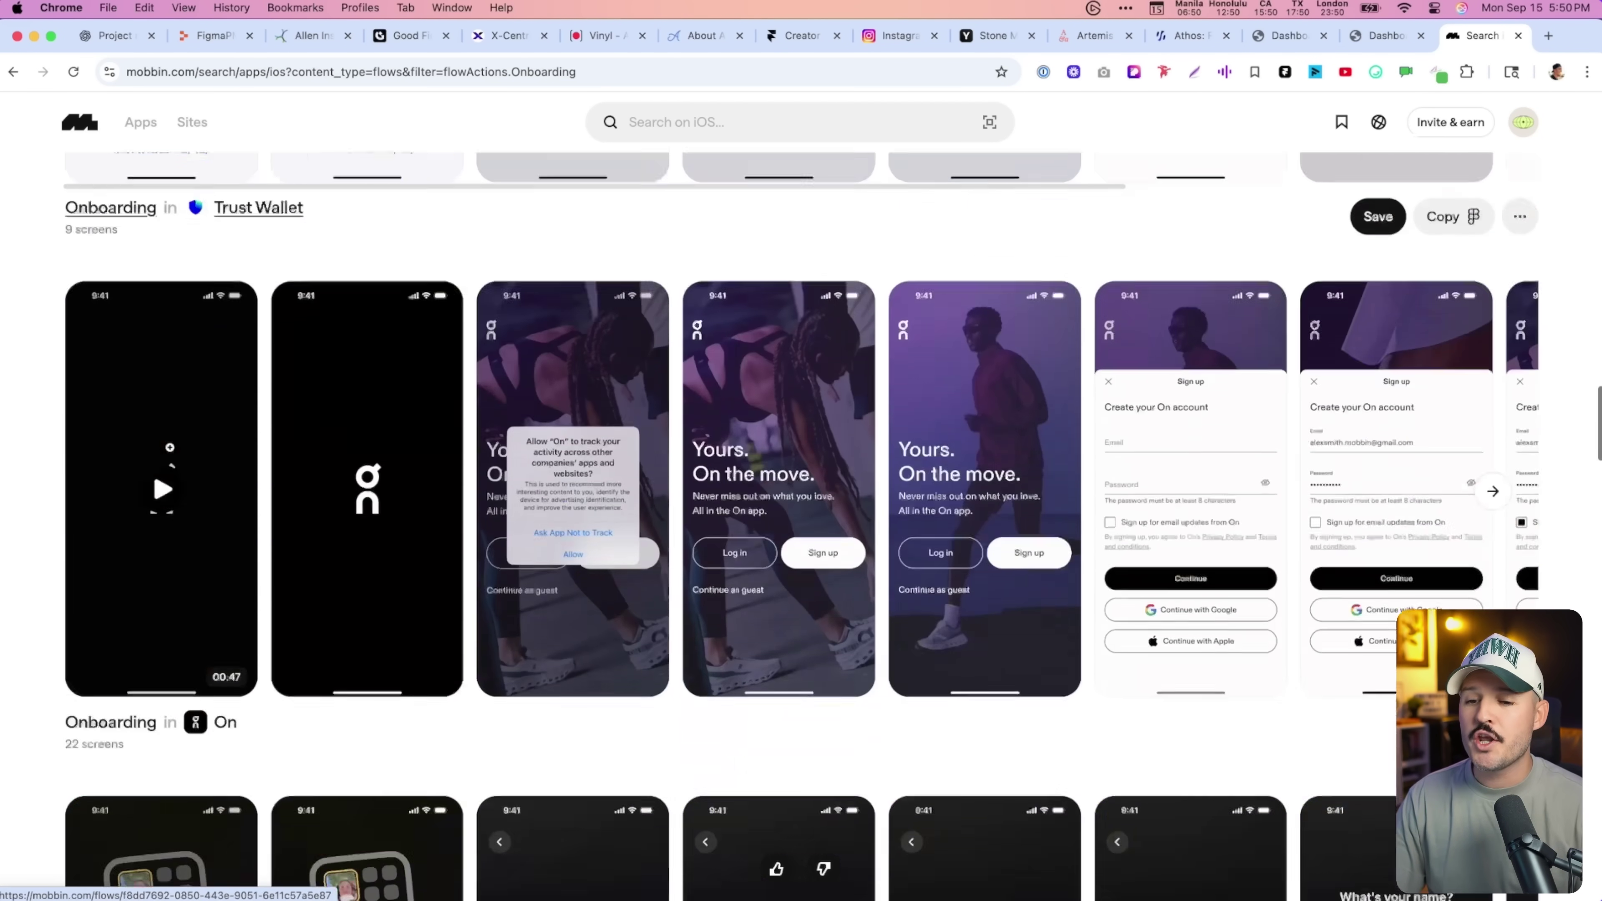
{"action": "scroll", "coordinate": [171, 448], "scroll_direction": "down", "scroll_amount": 2}
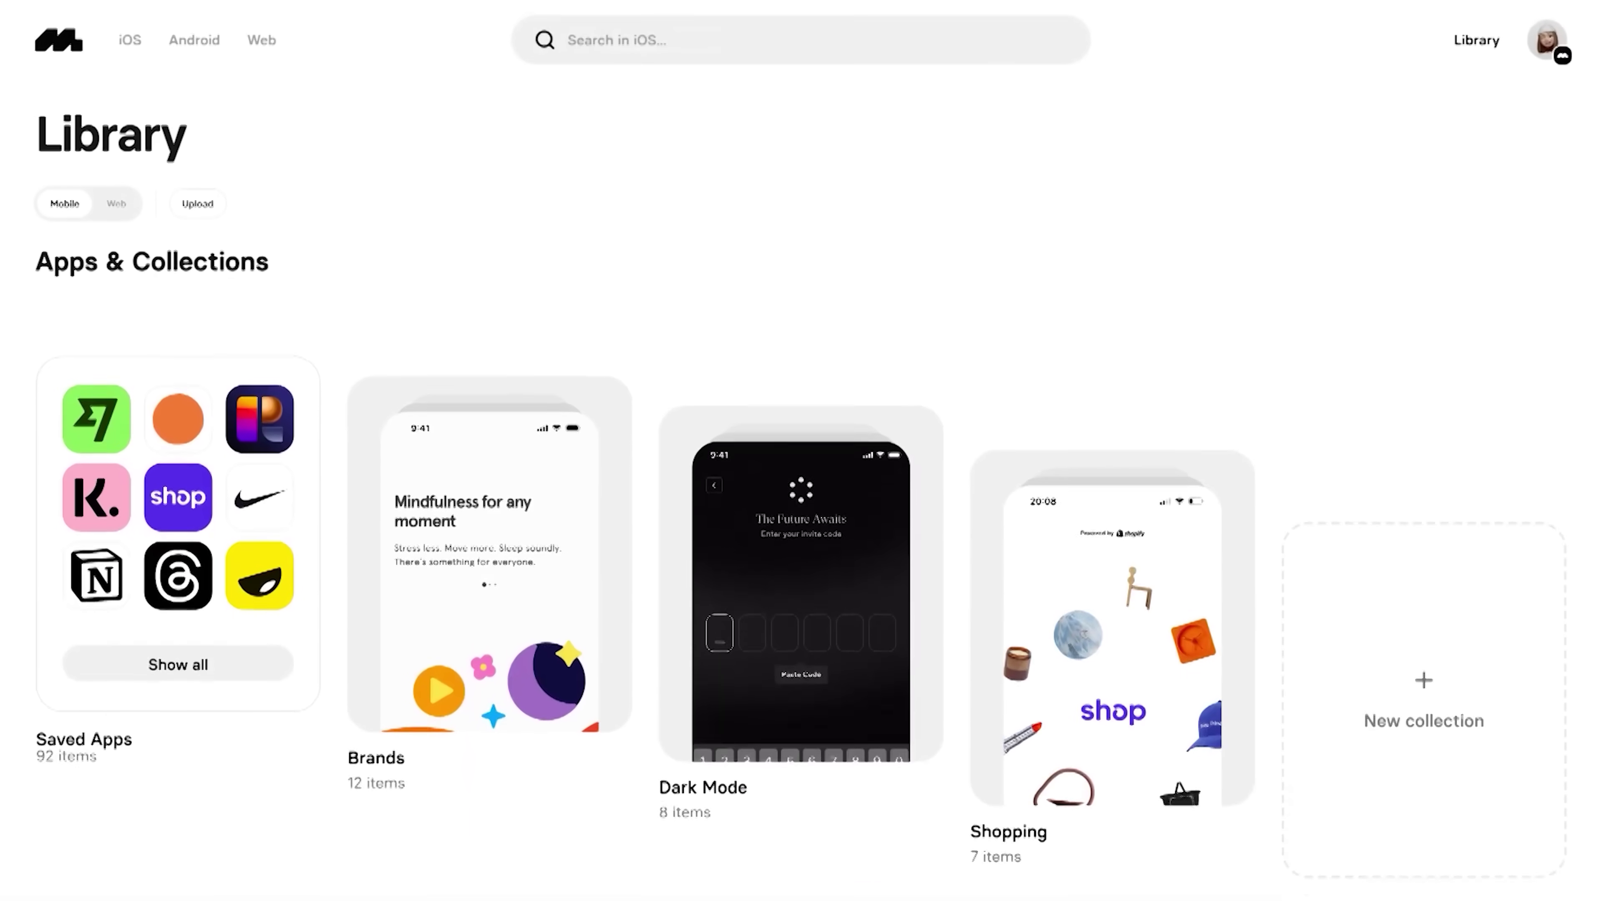
{"action": "scroll", "coordinate": [801, 450], "scroll_direction": "down", "scroll_amount": 9}
{"action": "scroll", "coordinate": [801, 451], "scroll_direction": "down", "scroll_amount": 2}
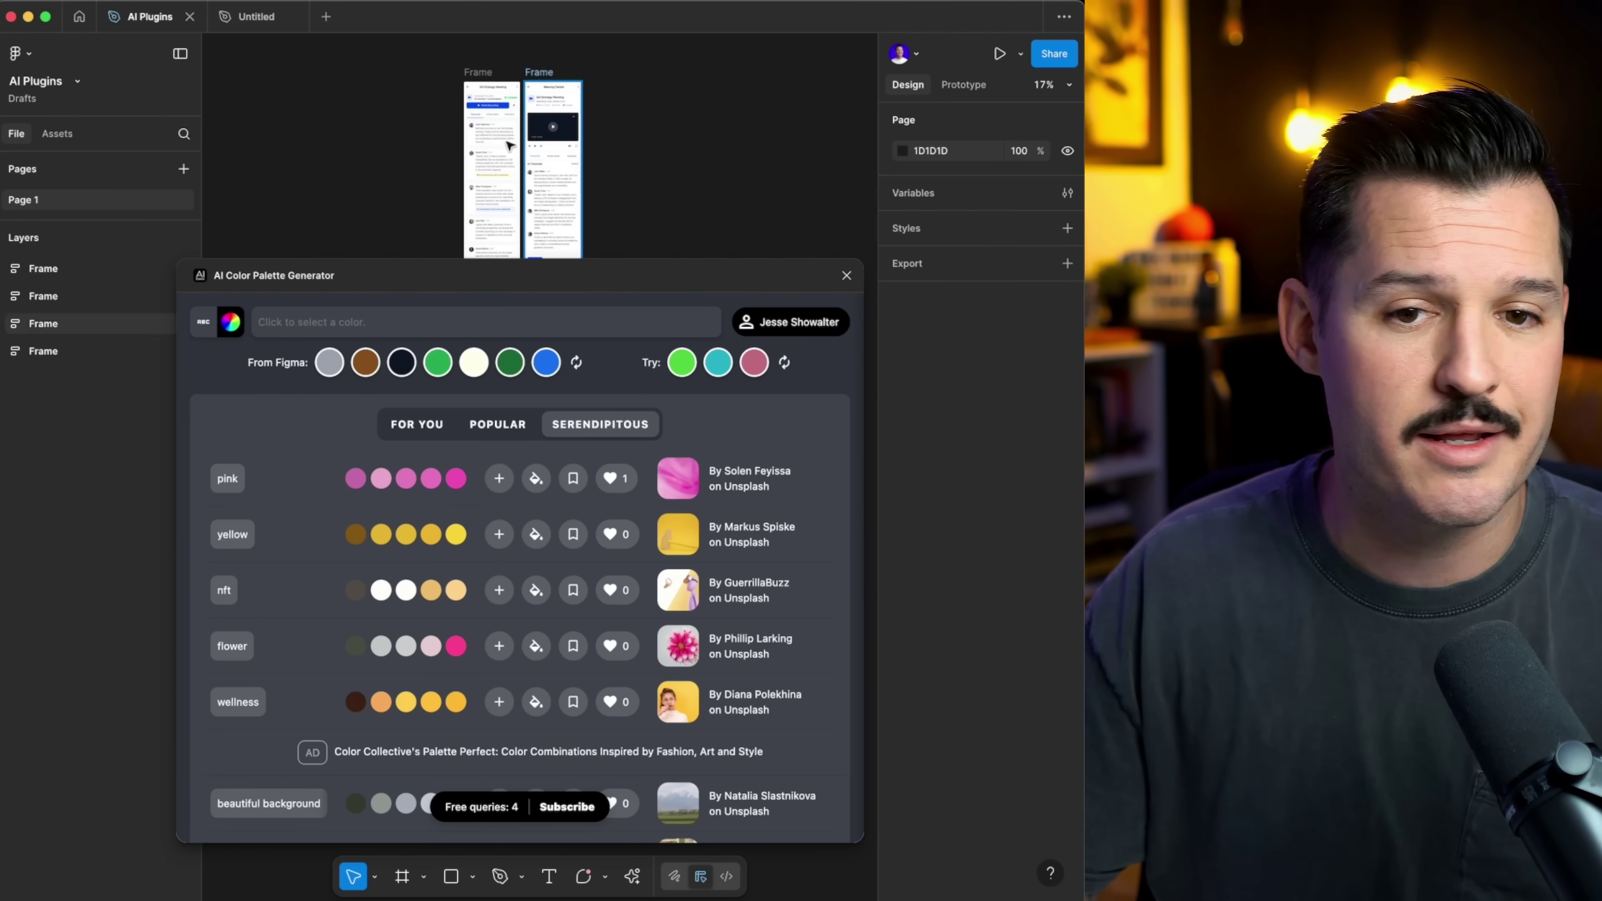
Add the popular green five-colour palette to the canvas as a 500×100 swatch strip
{"action": "scroll", "coordinate": [488, 135], "scroll_direction": "up", "scroll_amount": 10}
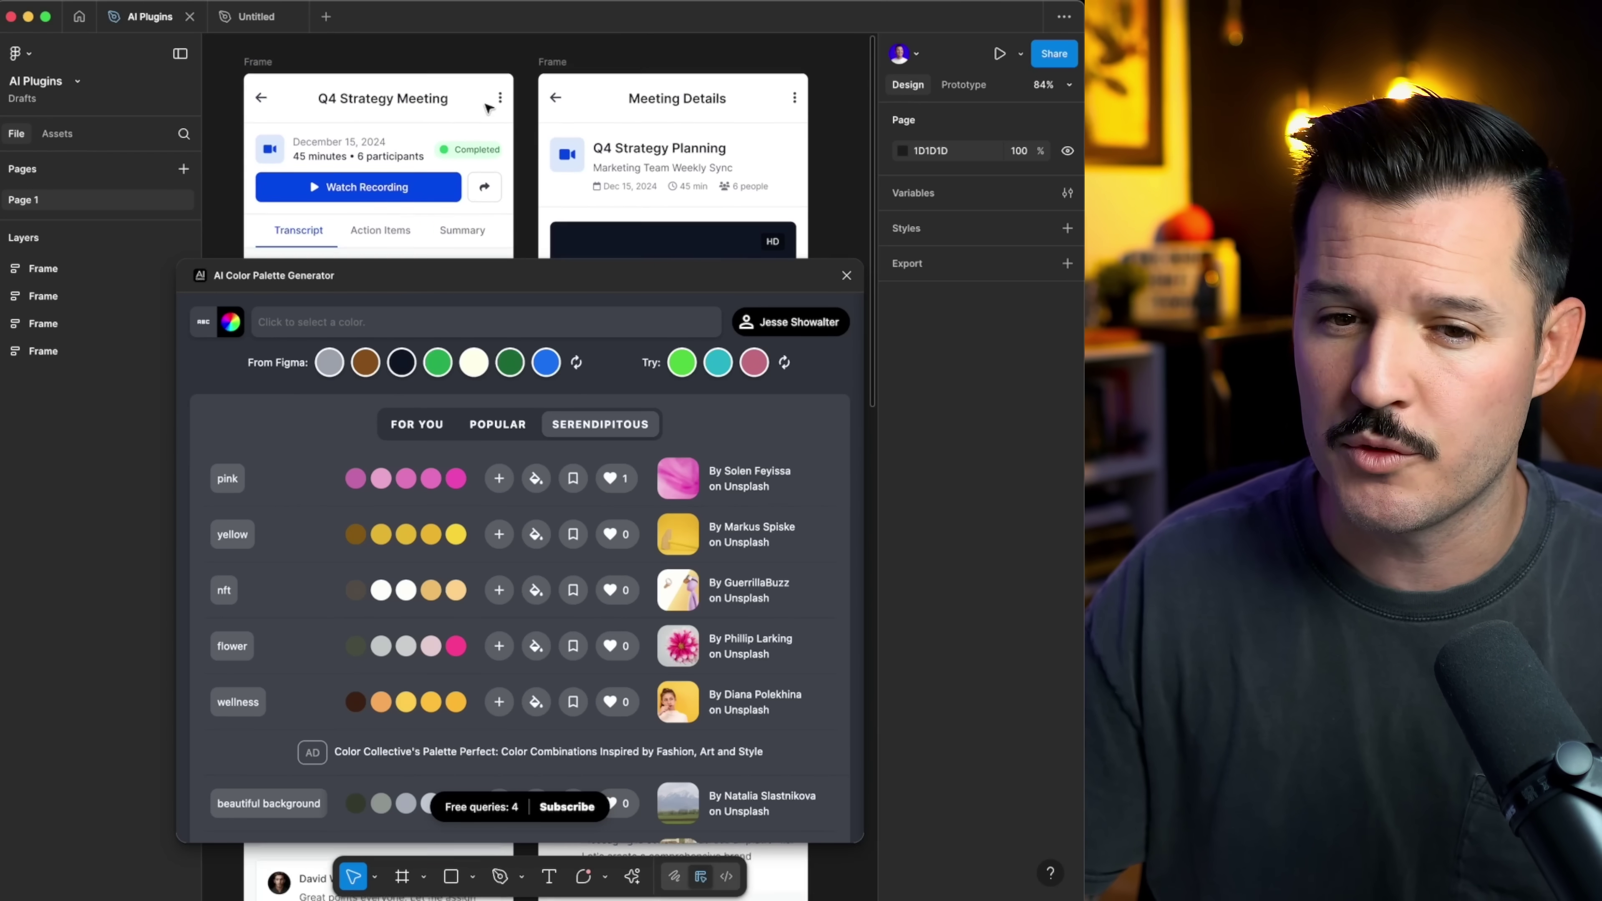
{"action": "left_click", "coordinate": [488, 108]}
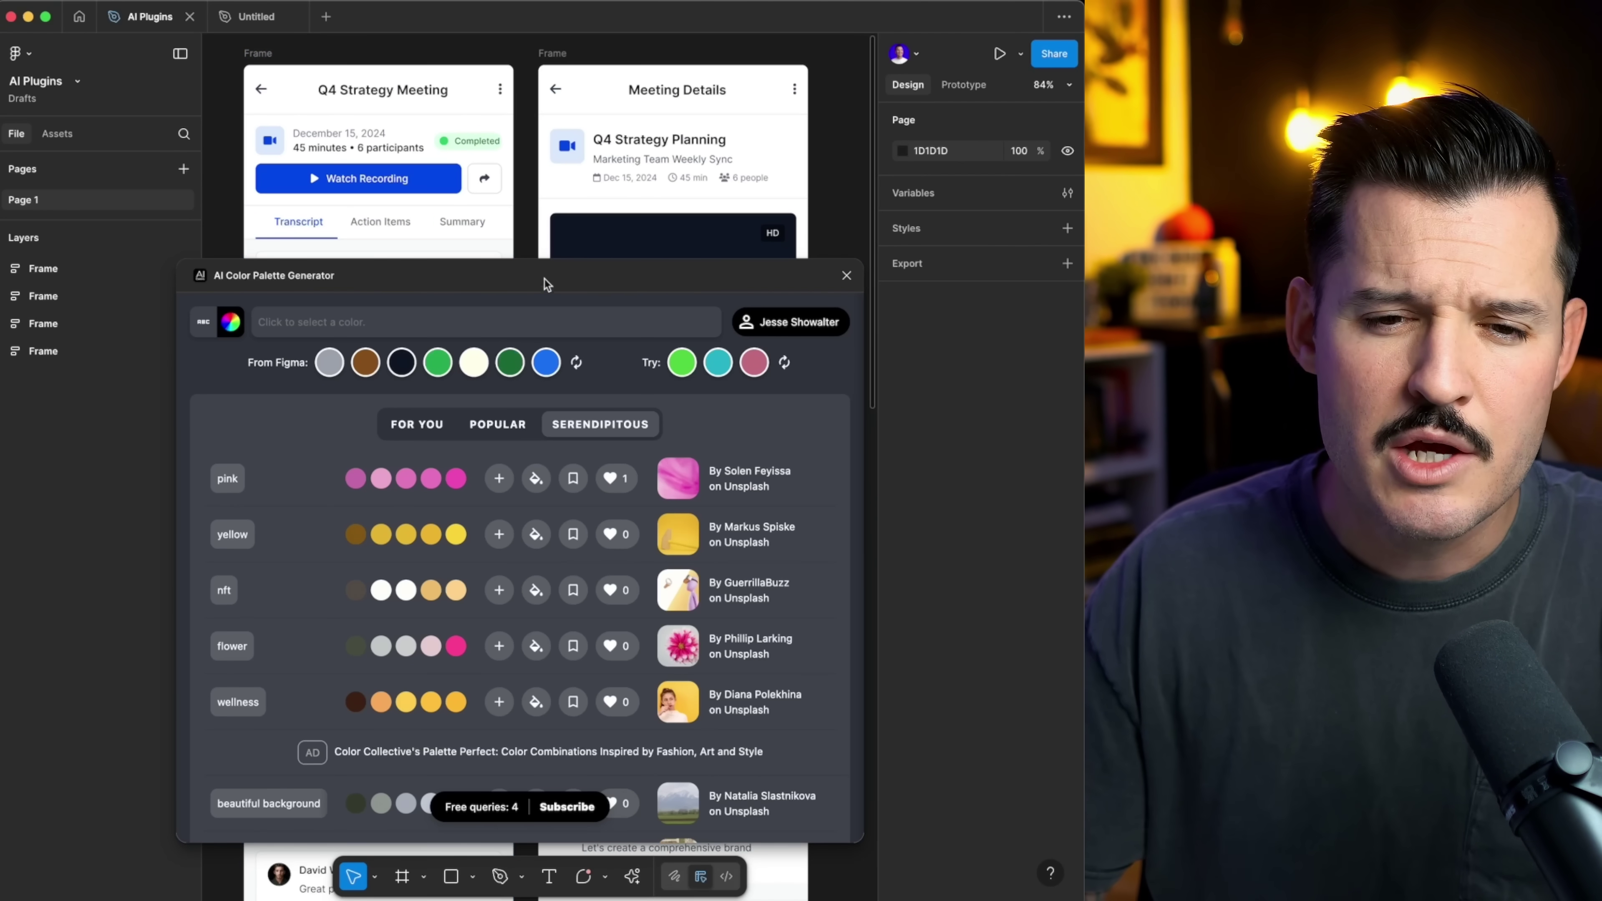
{"action": "left_click_drag", "start_coordinate": [542, 286], "coordinate": [538, 153]}
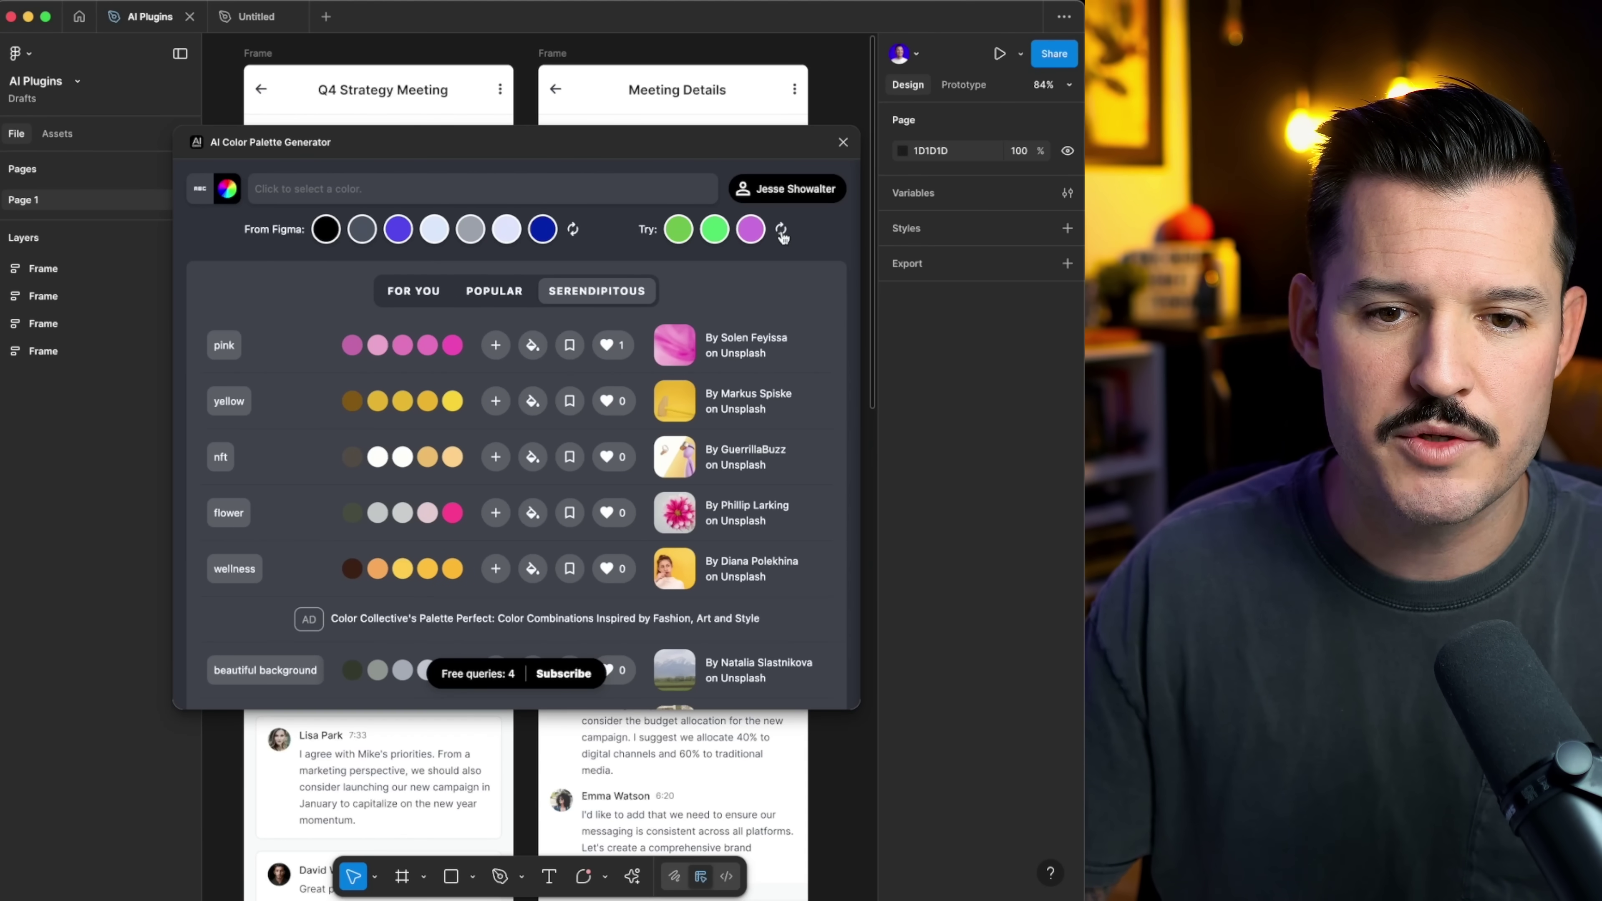
{"action": "left_click", "coordinate": [494, 290]}
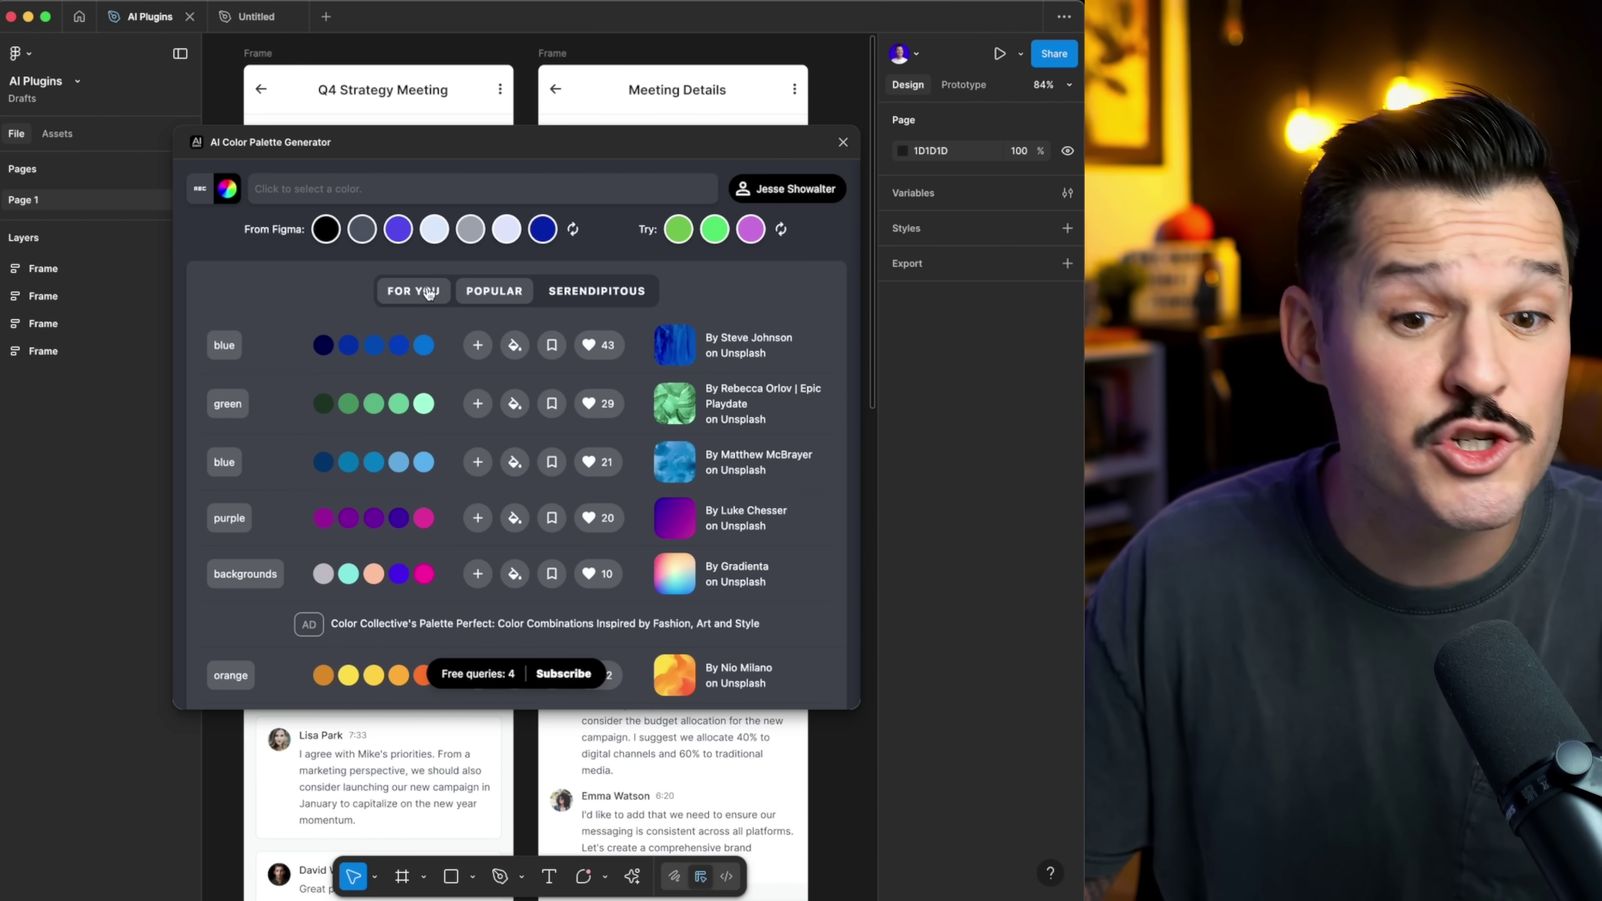
{"action": "left_click", "coordinate": [454, 394]}
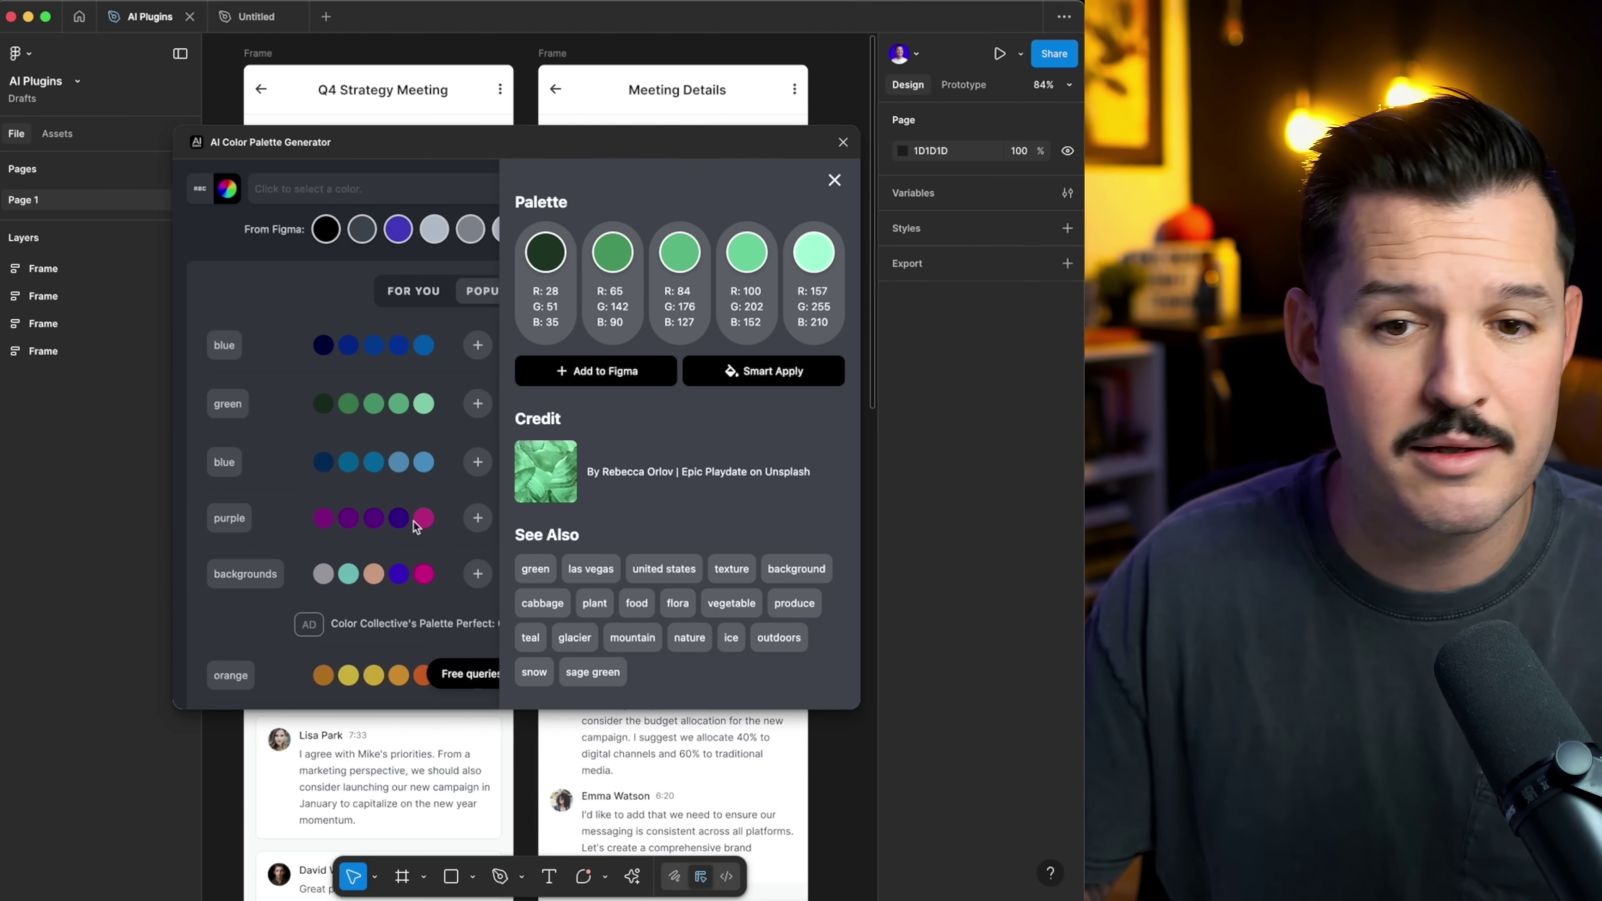
{"action": "left_click", "coordinate": [623, 373]}
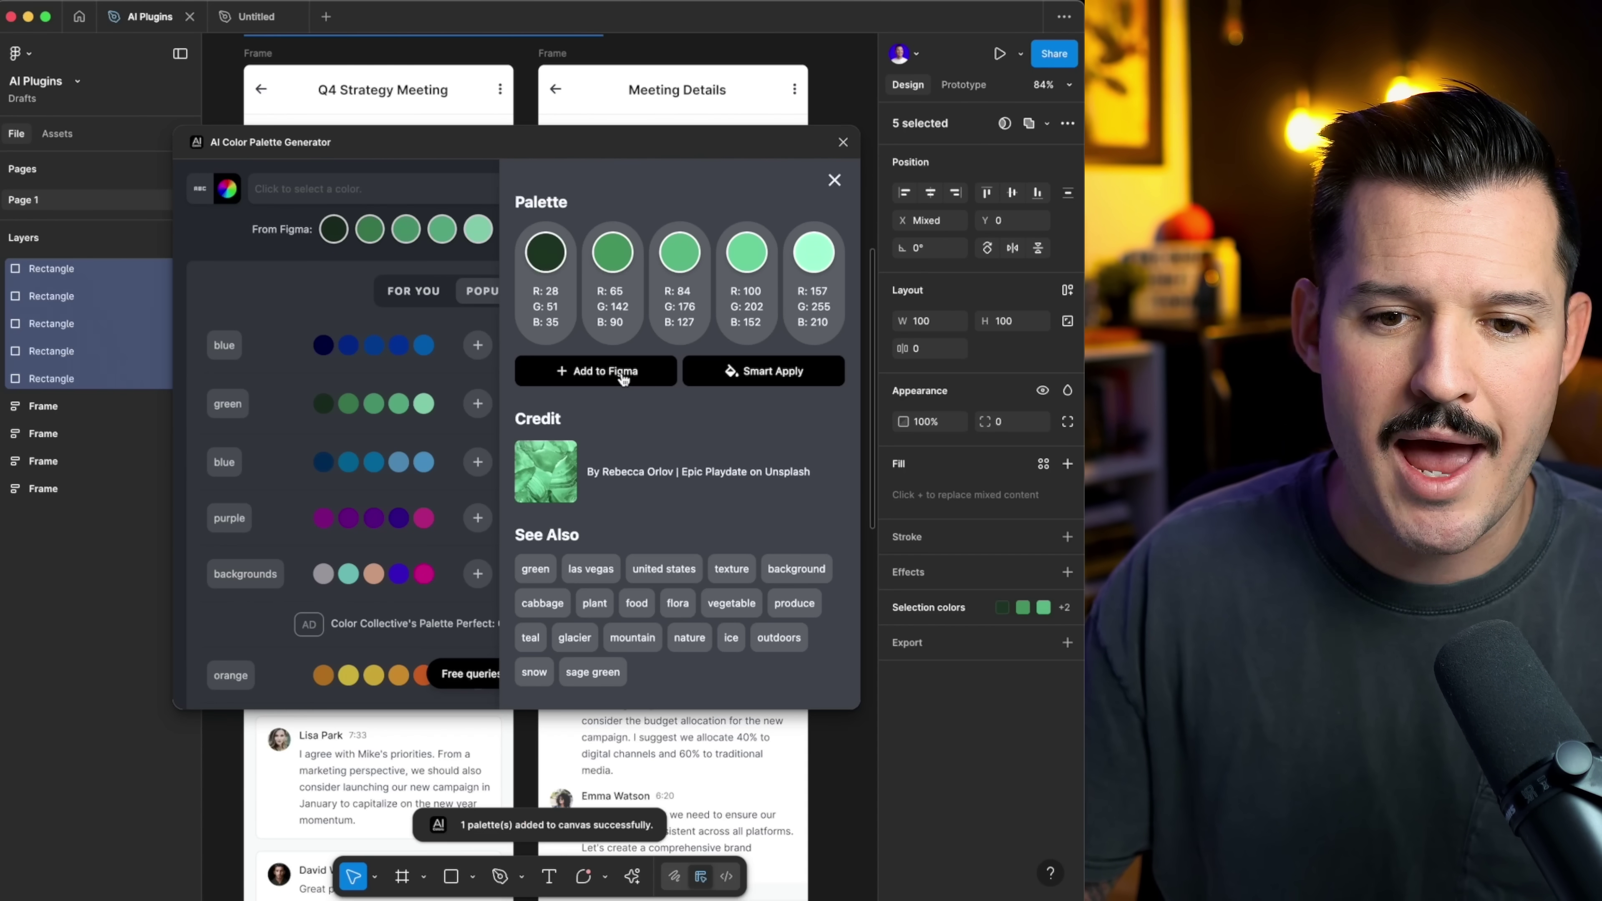
{"action": "scroll", "coordinate": [481, 94], "scroll_direction": "up", "scroll_amount": 10}
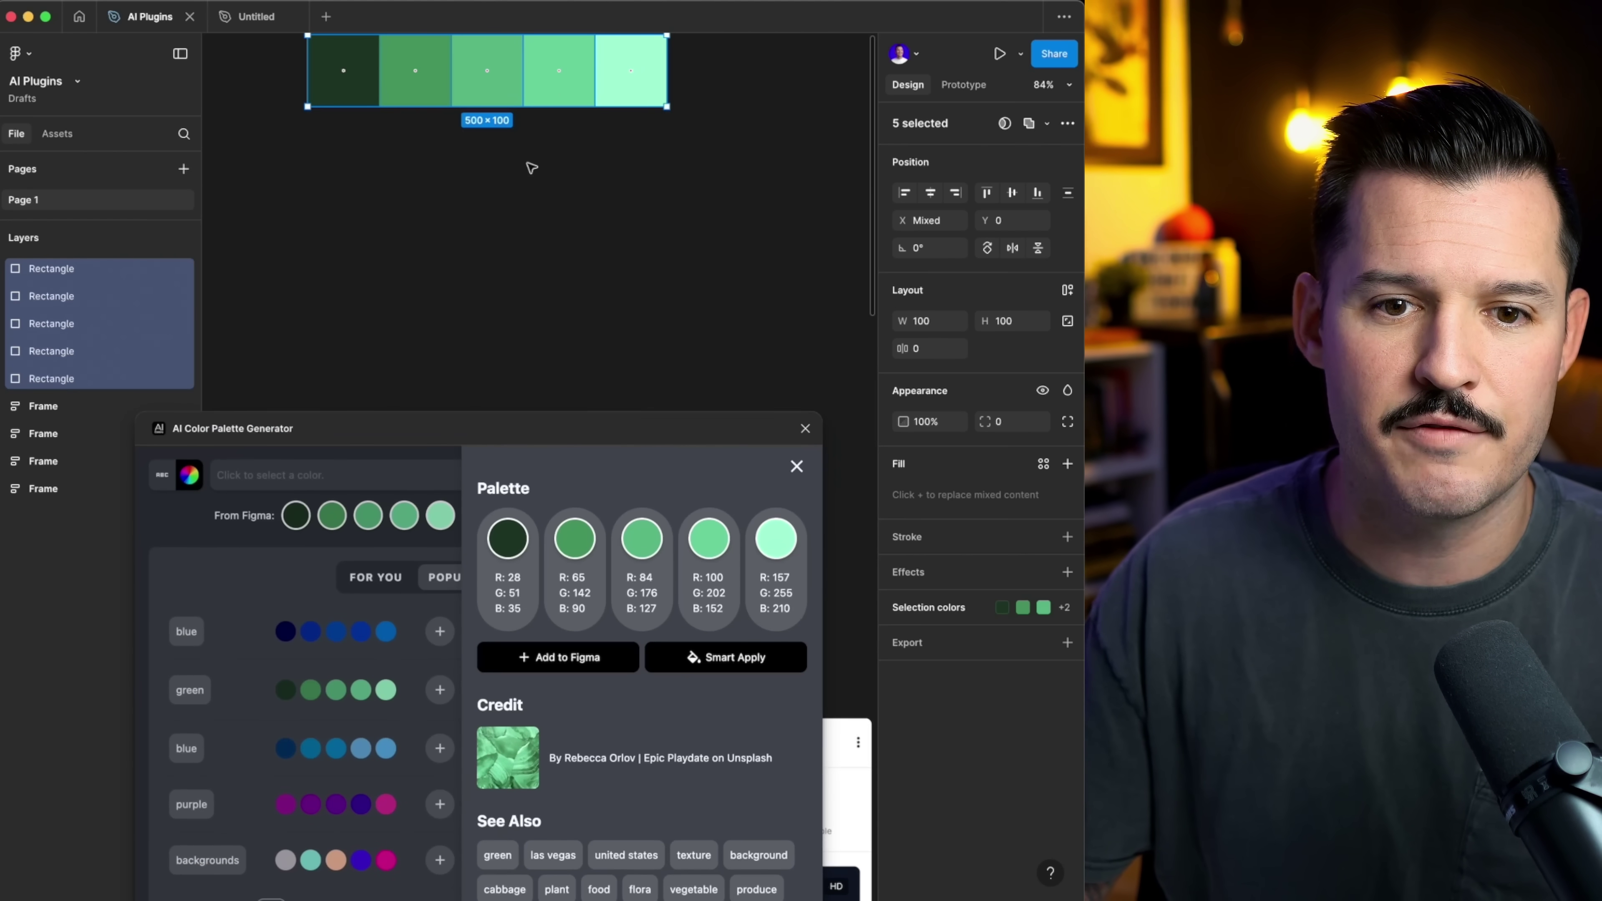
{"action": "scroll", "coordinate": [524, 151], "scroll_direction": "up", "scroll_amount": 4}
{"action": "left_click_drag", "start_coordinate": [522, 442], "coordinate": [664, 129]}
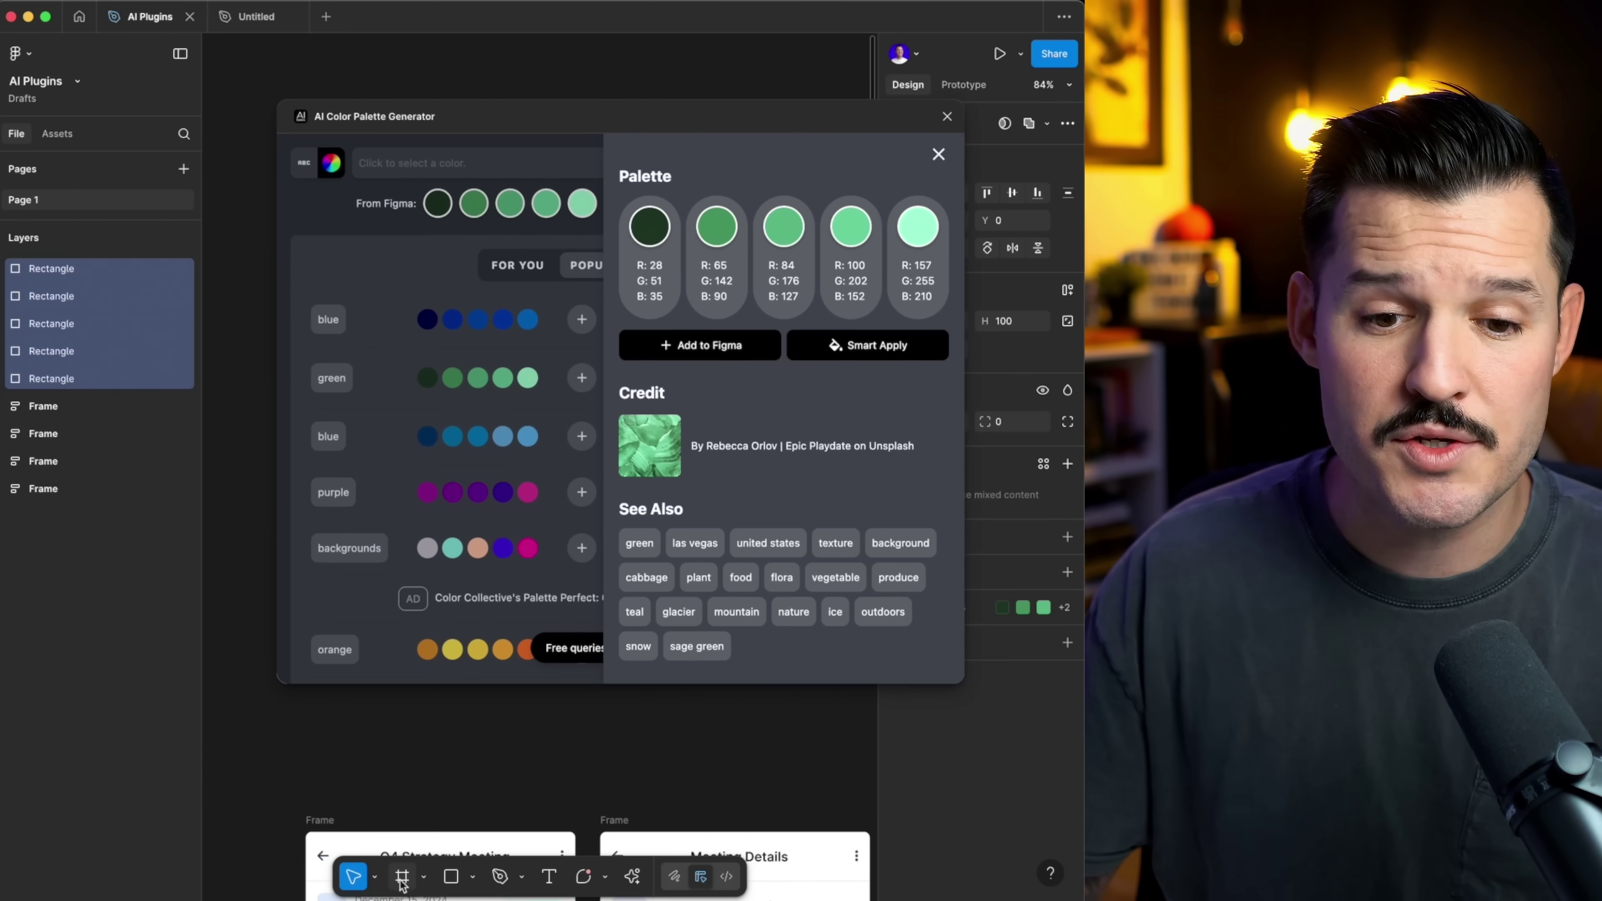
Recolour the Q4 Strategy Meeting frame with the green palette
{"action": "left_click", "coordinate": [343, 818]}
{"action": "scroll", "coordinate": [244, 433], "scroll_direction": "down", "scroll_amount": 5}
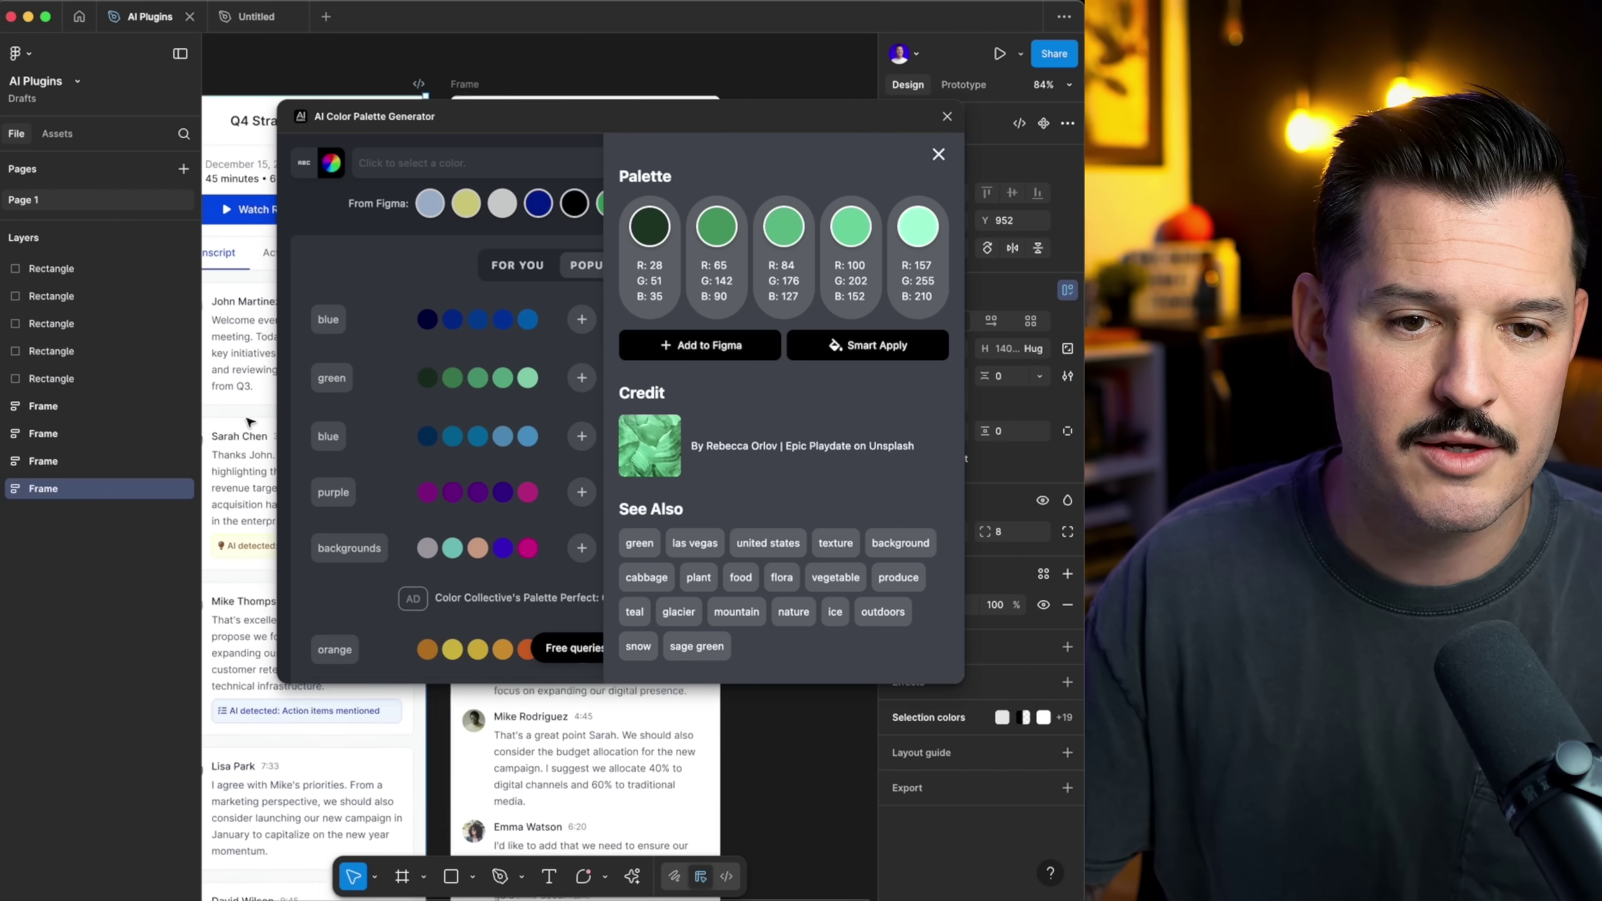
{"action": "left_click_drag", "start_coordinate": [391, 128], "coordinate": [511, 124]}
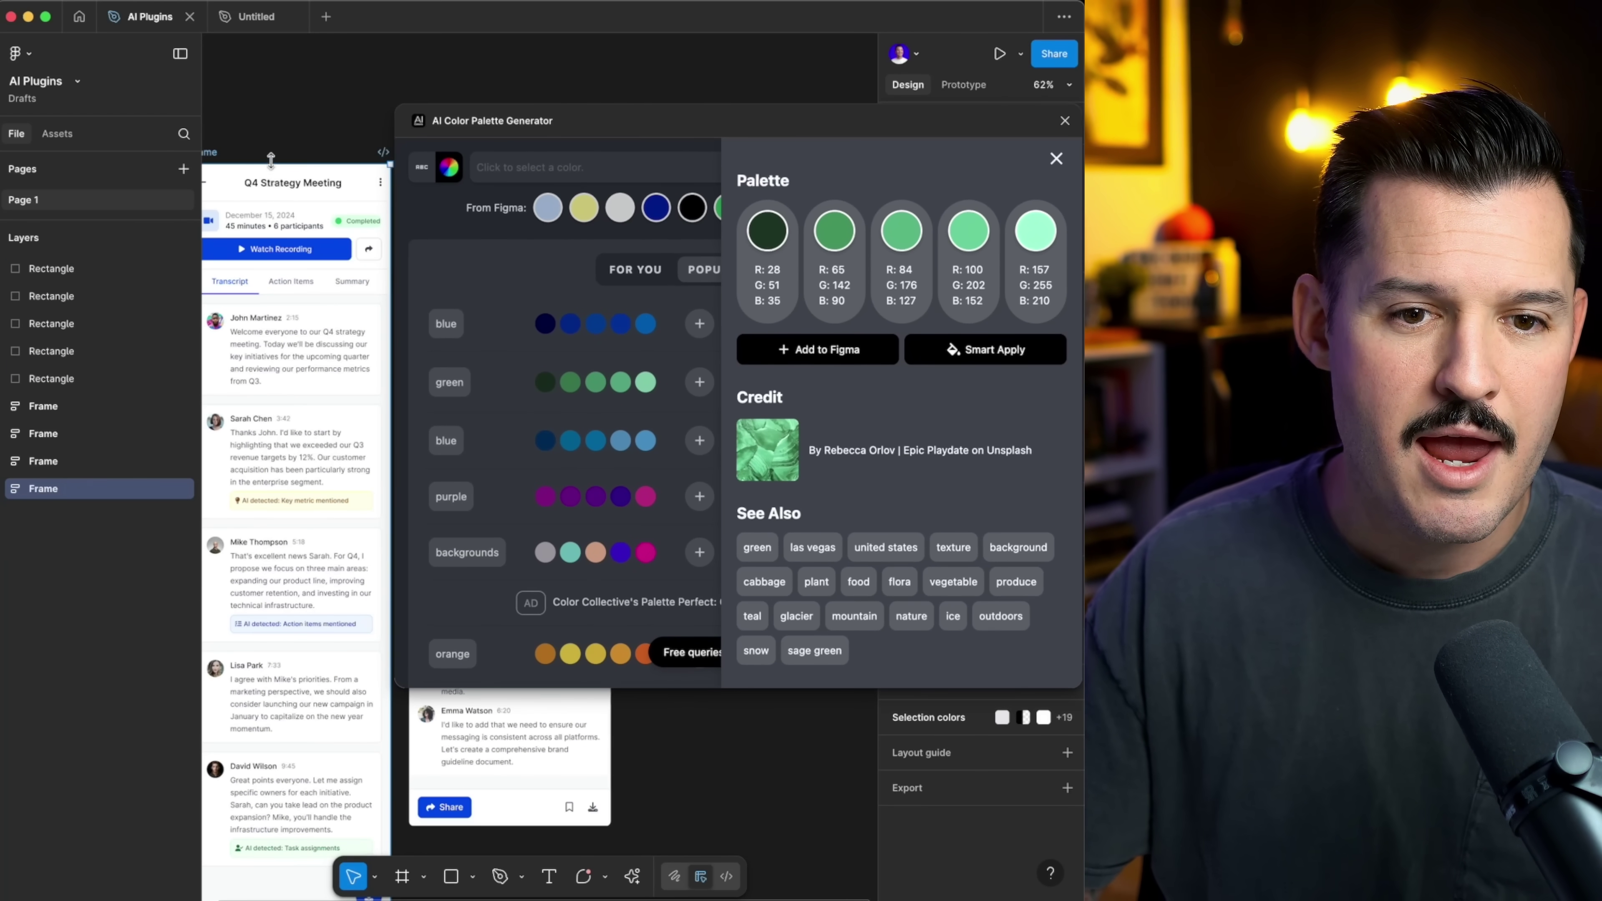
{"action": "scroll", "coordinate": [271, 160], "scroll_direction": "down", "scroll_amount": 3}
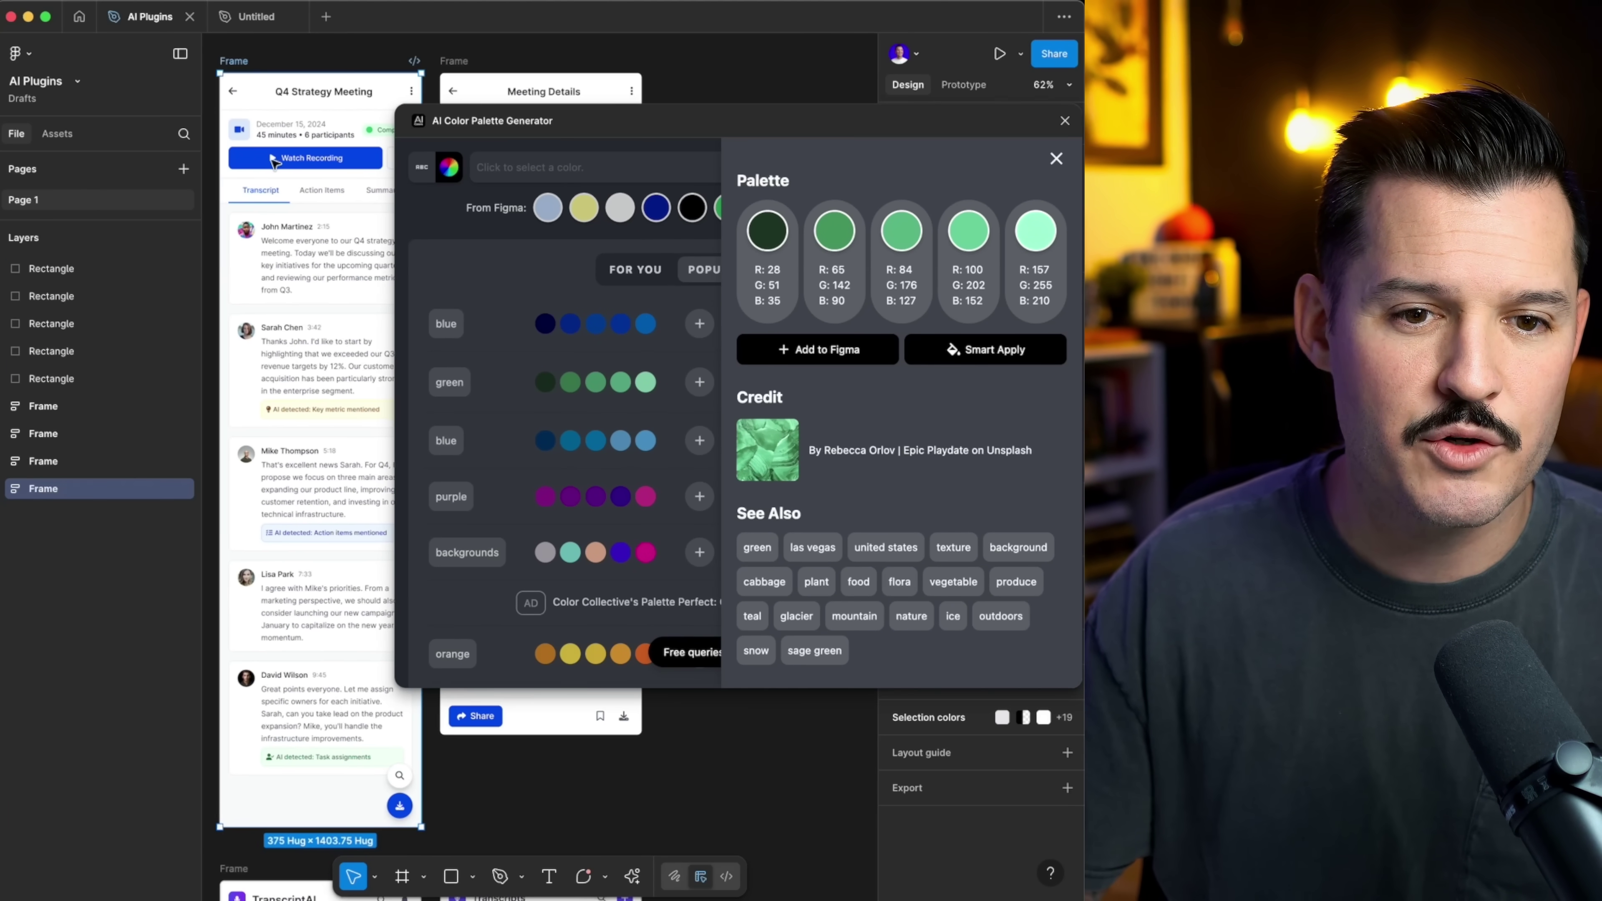
{"action": "left_click", "coordinate": [992, 351]}
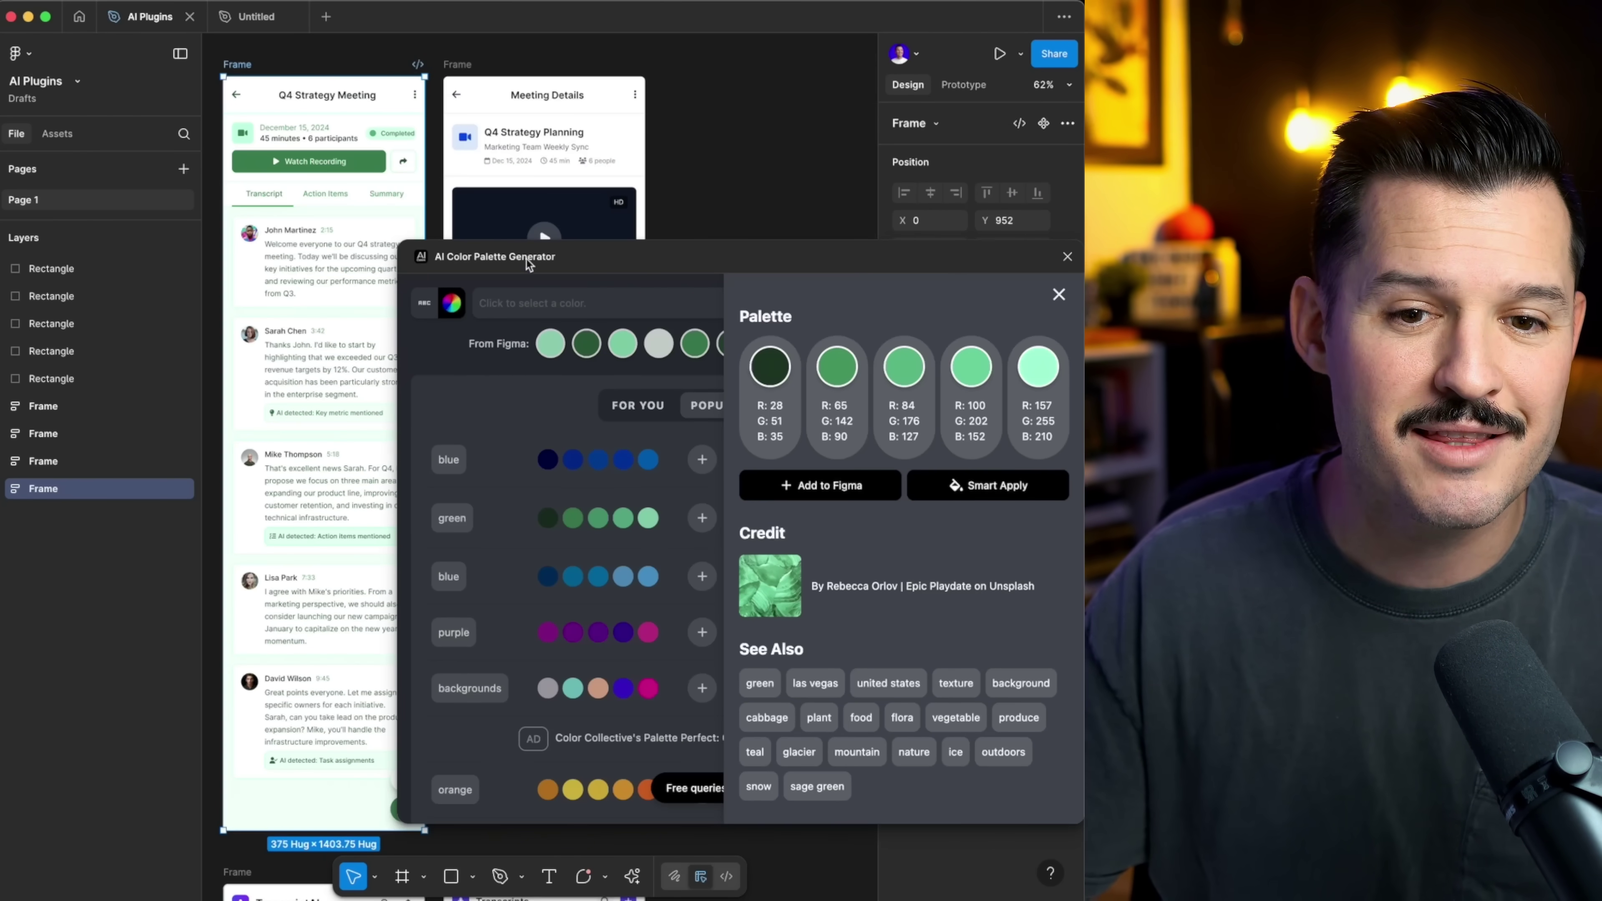
{"action": "left_click_drag", "start_coordinate": [526, 259], "coordinate": [719, 452]}
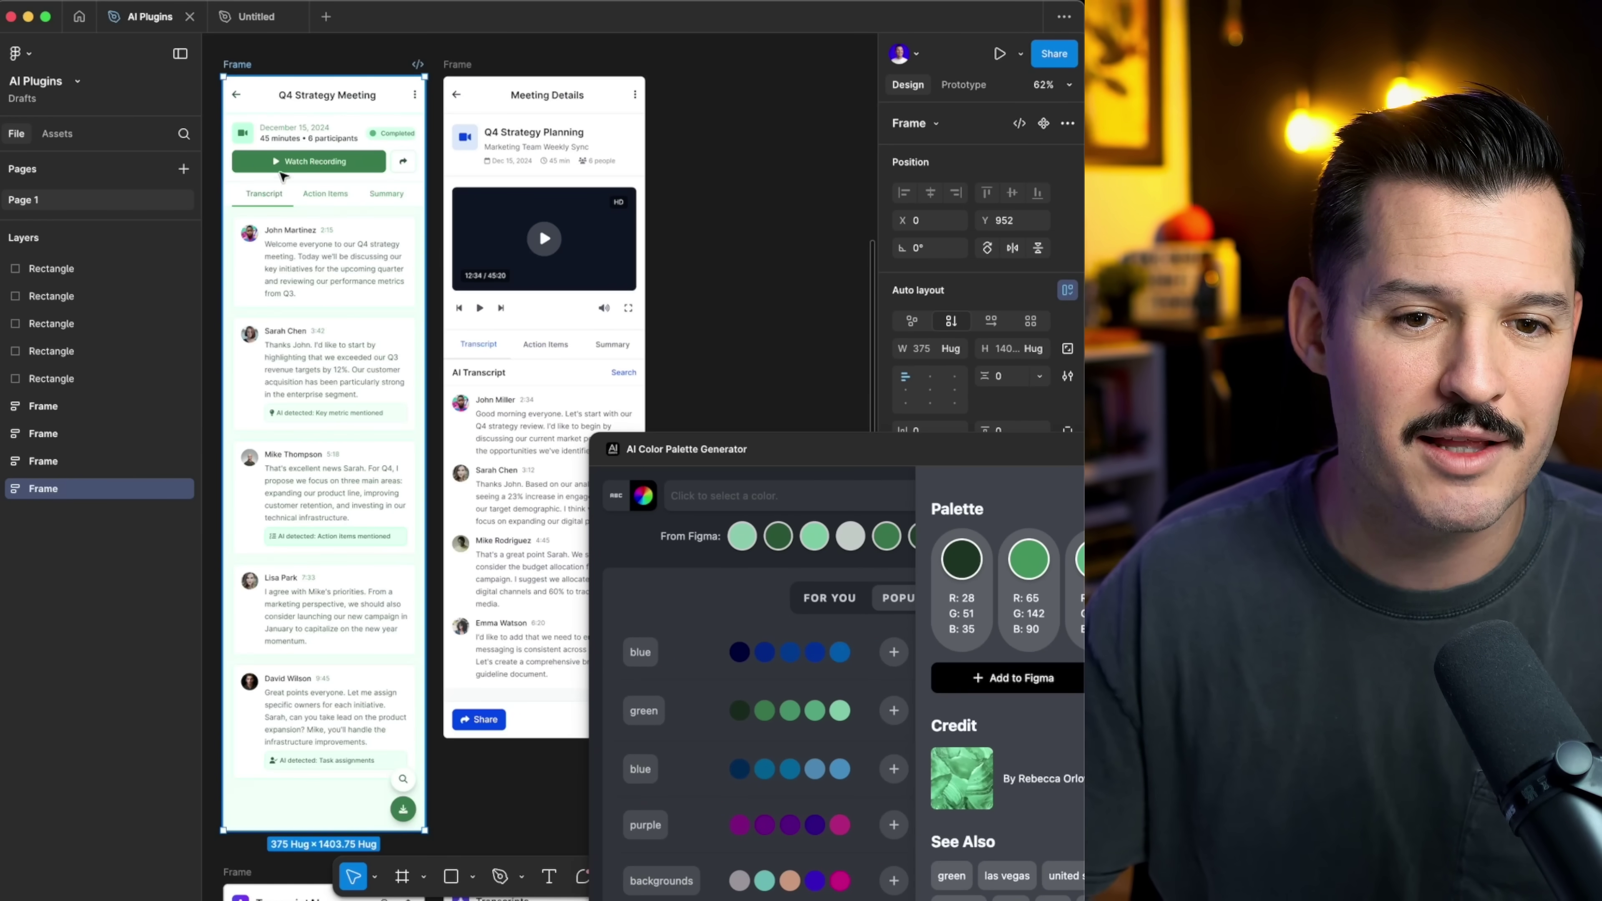
{"action": "scroll", "coordinate": [301, 169], "scroll_direction": "up", "scroll_amount": 5}
{"action": "scroll", "coordinate": [300, 169], "scroll_direction": "down", "scroll_amount": 5}
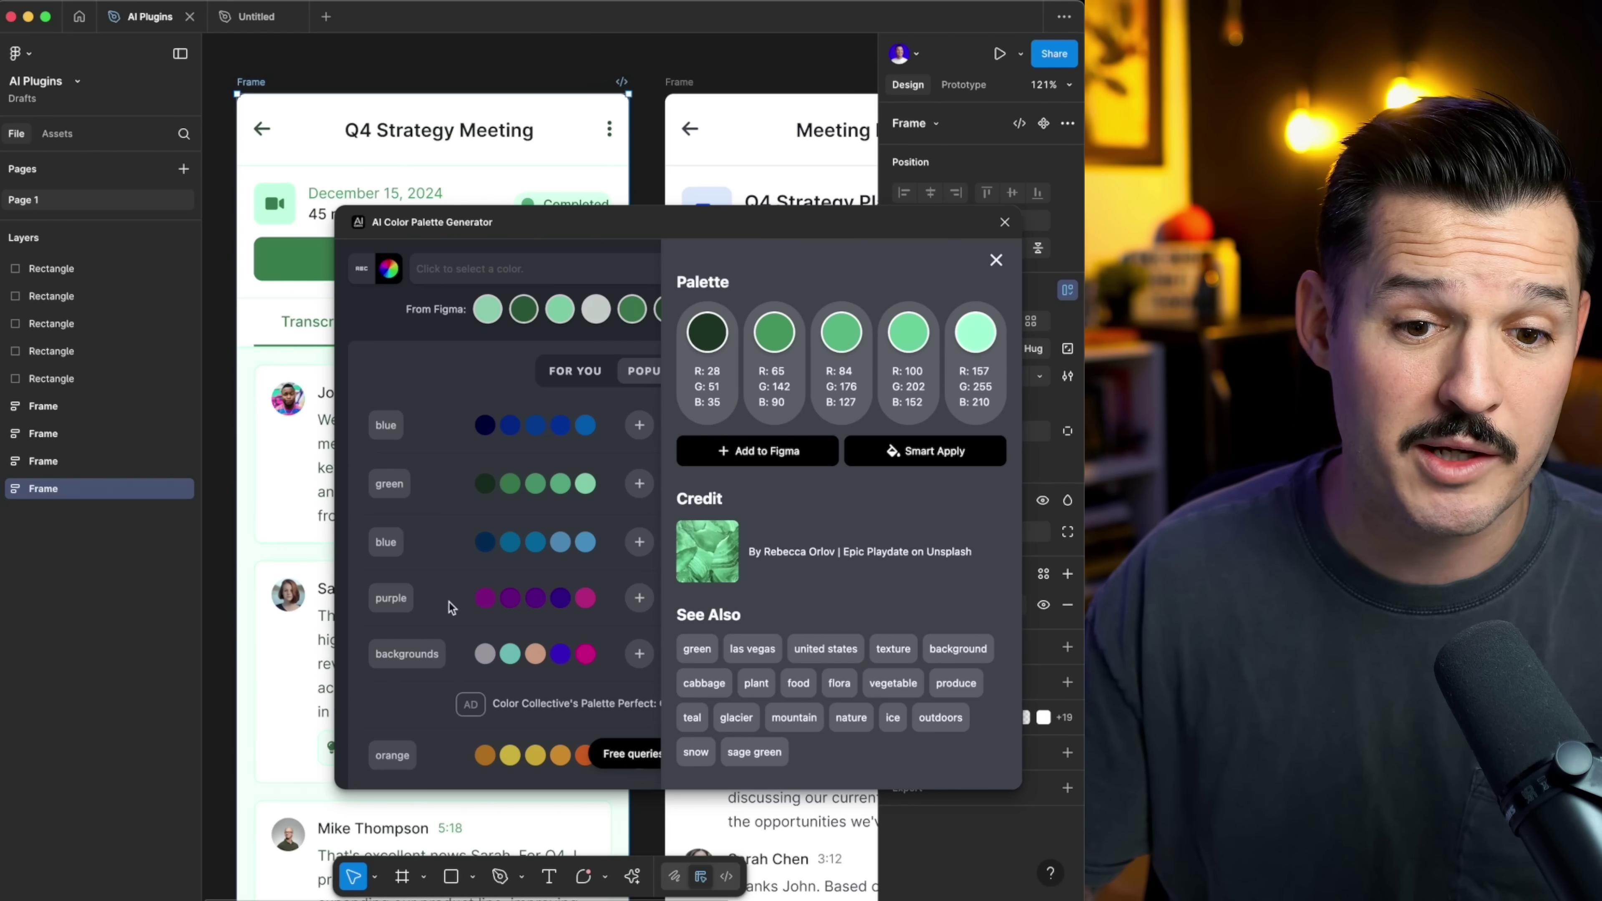
Smart Apply the purple palette to the Meeting Details frame, then close the generator
{"action": "left_click", "coordinate": [451, 608]}
{"action": "left_click", "coordinate": [617, 607]}
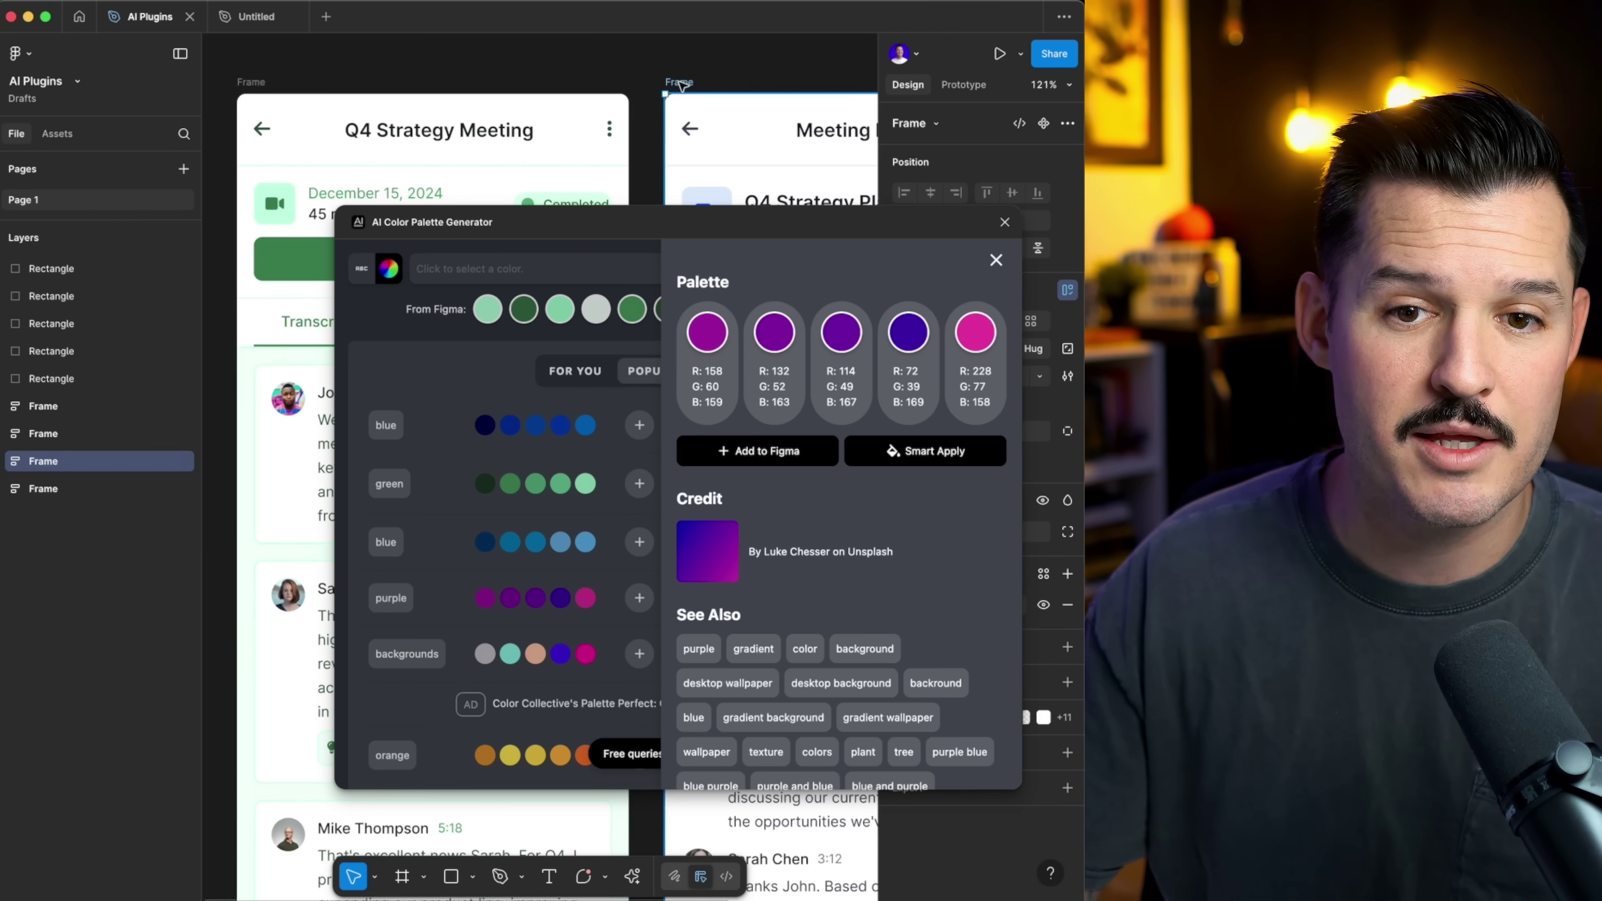
{"action": "scroll", "coordinate": [682, 85], "scroll_direction": "right", "scroll_amount": 10}
{"action": "left_click_drag", "start_coordinate": [681, 240], "coordinate": [742, 228]}
{"action": "left_click", "coordinate": [992, 444]}
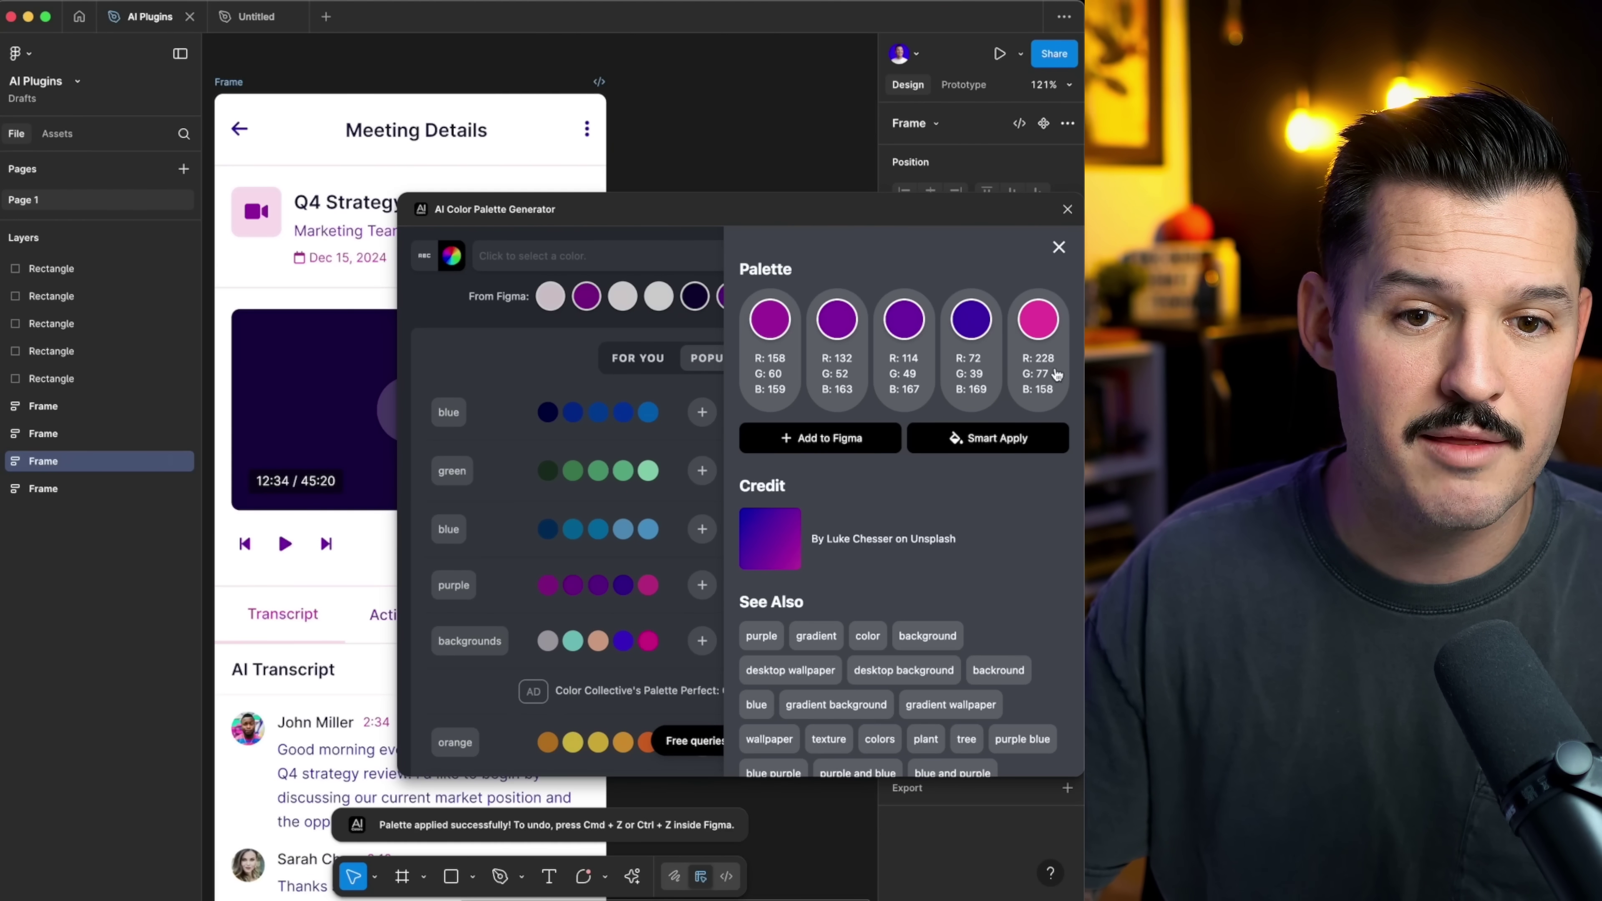
{"action": "left_click", "coordinate": [1068, 211]}
{"action": "scroll", "coordinate": [425, 334], "scroll_direction": "down", "scroll_amount": 6}
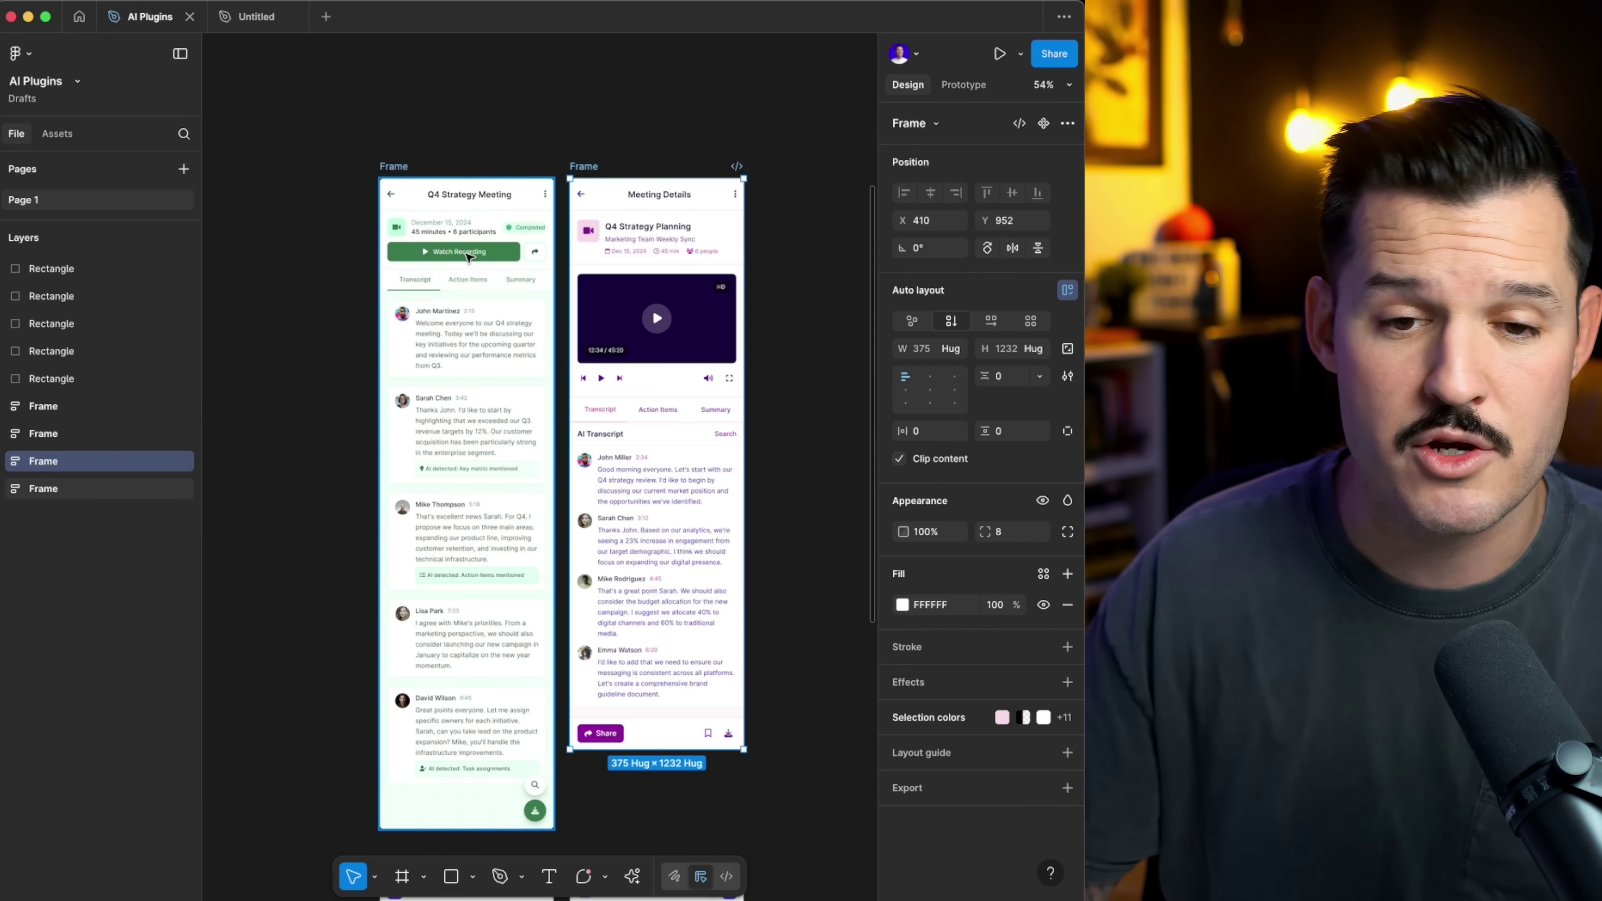
Zoom in on the two meeting screens for the Uixx AI design review
{"action": "scroll", "coordinate": [468, 254], "scroll_direction": "up", "scroll_amount": 3}
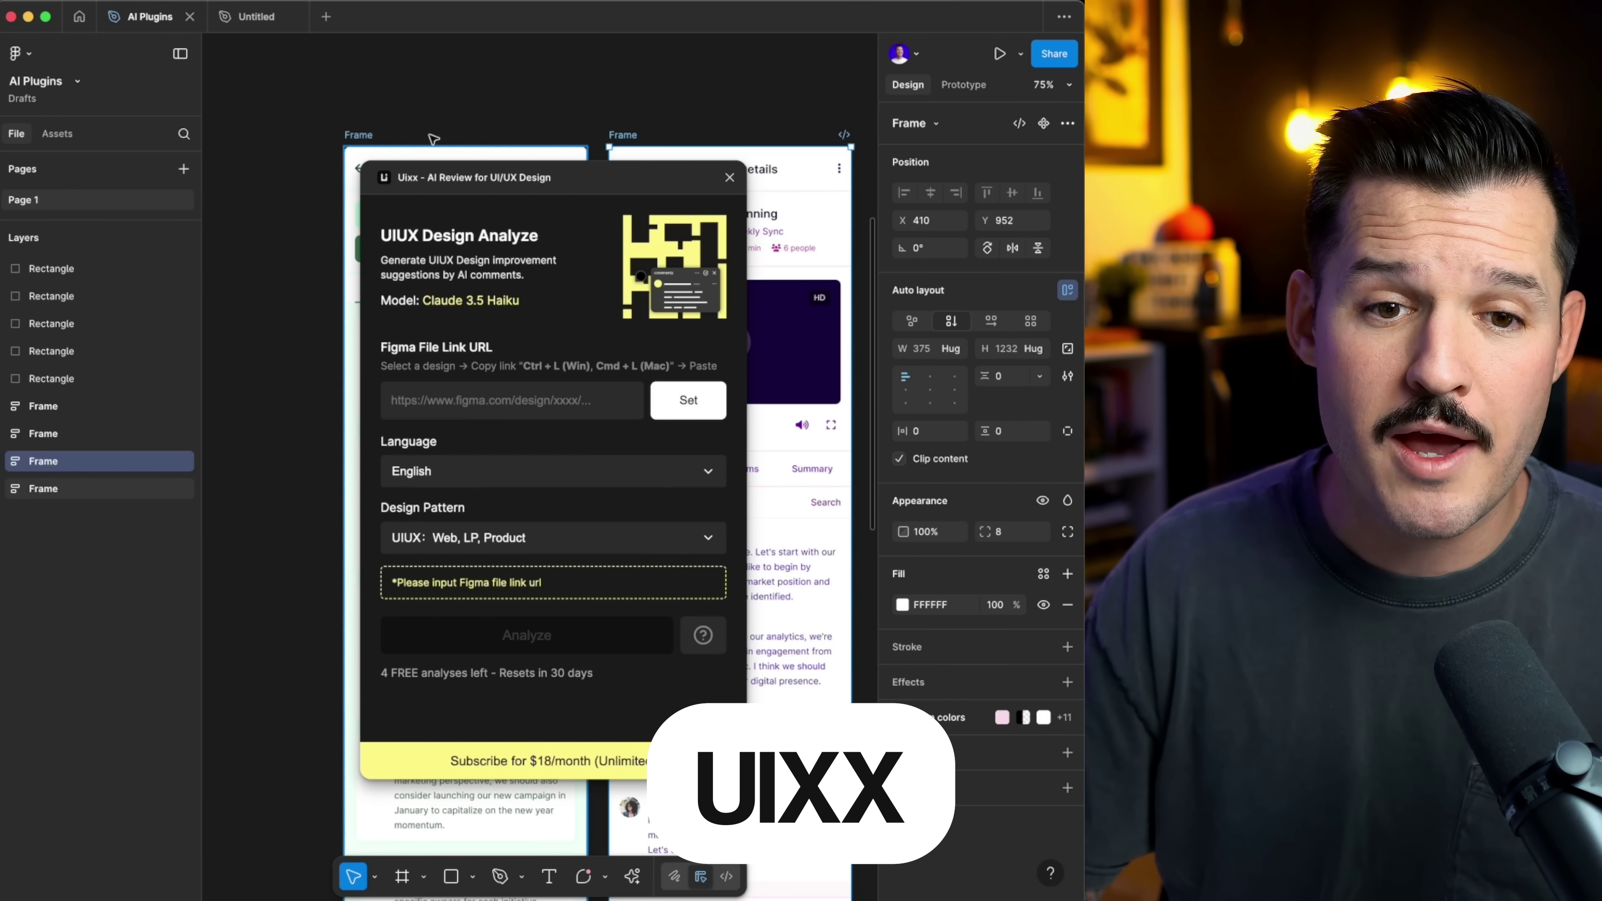
Load the Meeting Details frame link into Uixx and run its UX analysis
{"action": "left_click", "coordinate": [1066, 58]}
{"action": "left_click", "coordinate": [716, 182]}
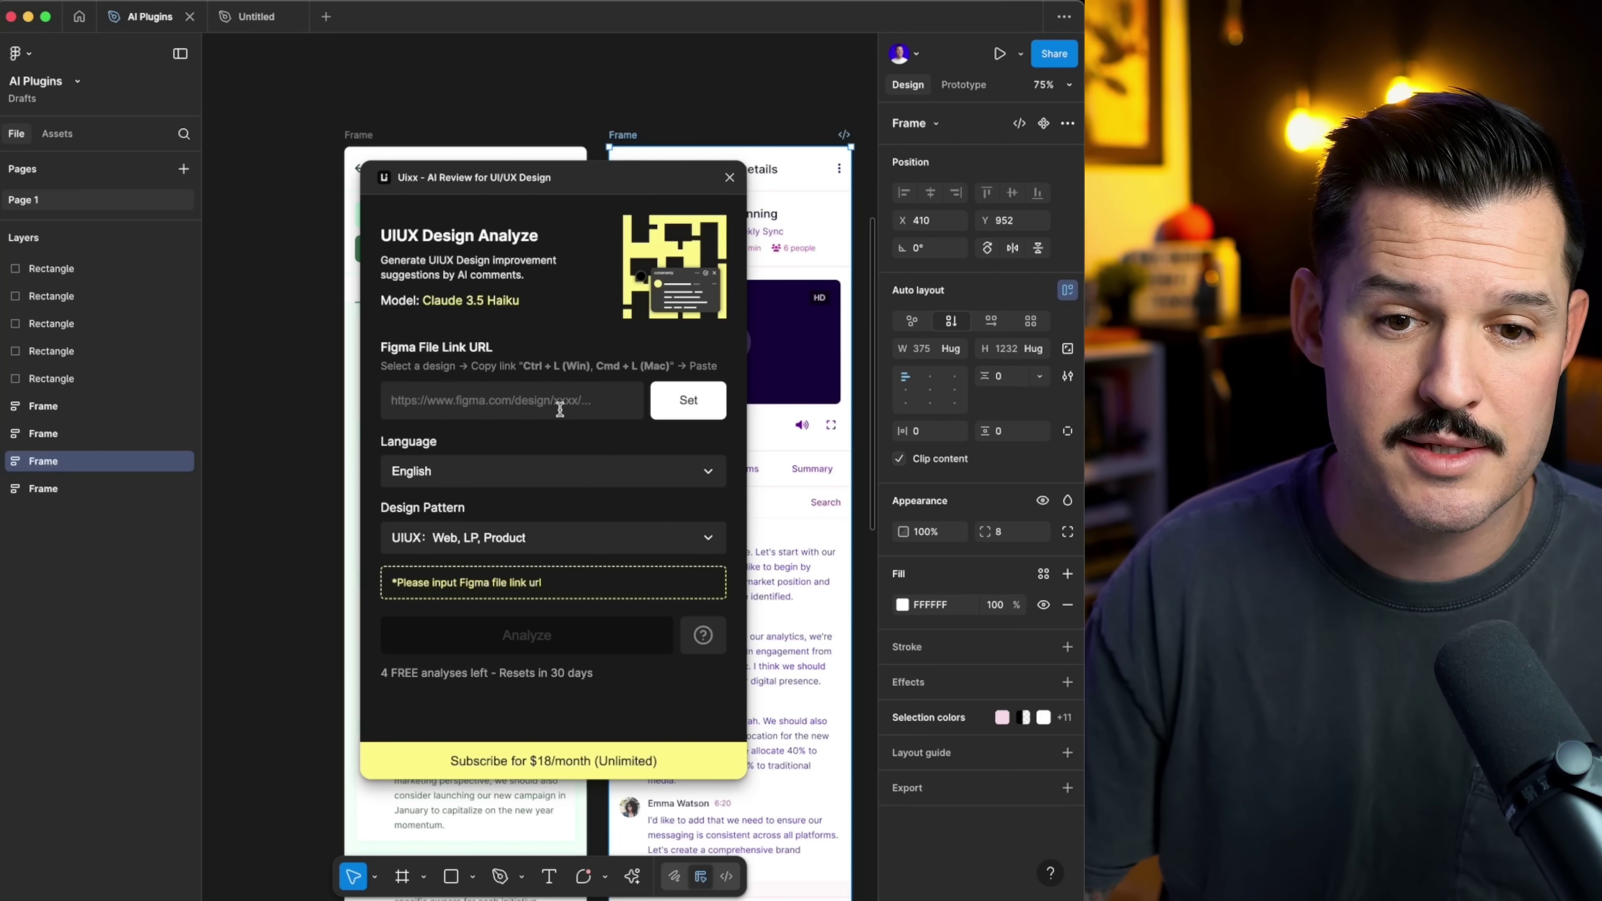
{"action": "left_click", "coordinate": [688, 403]}
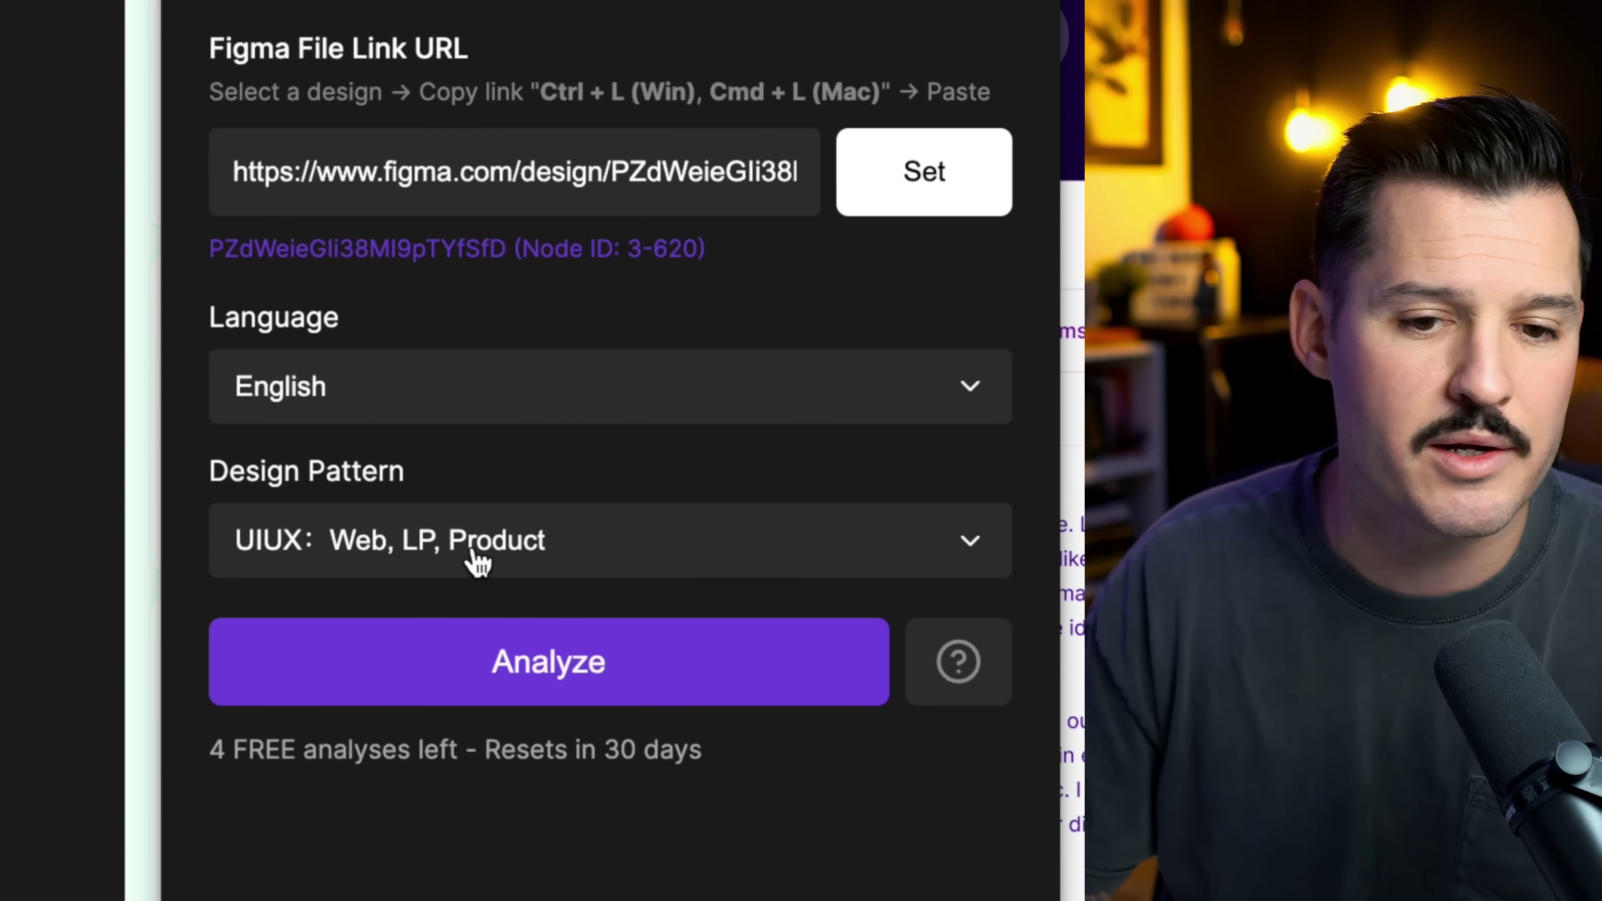
{"action": "left_click", "coordinate": [654, 674]}
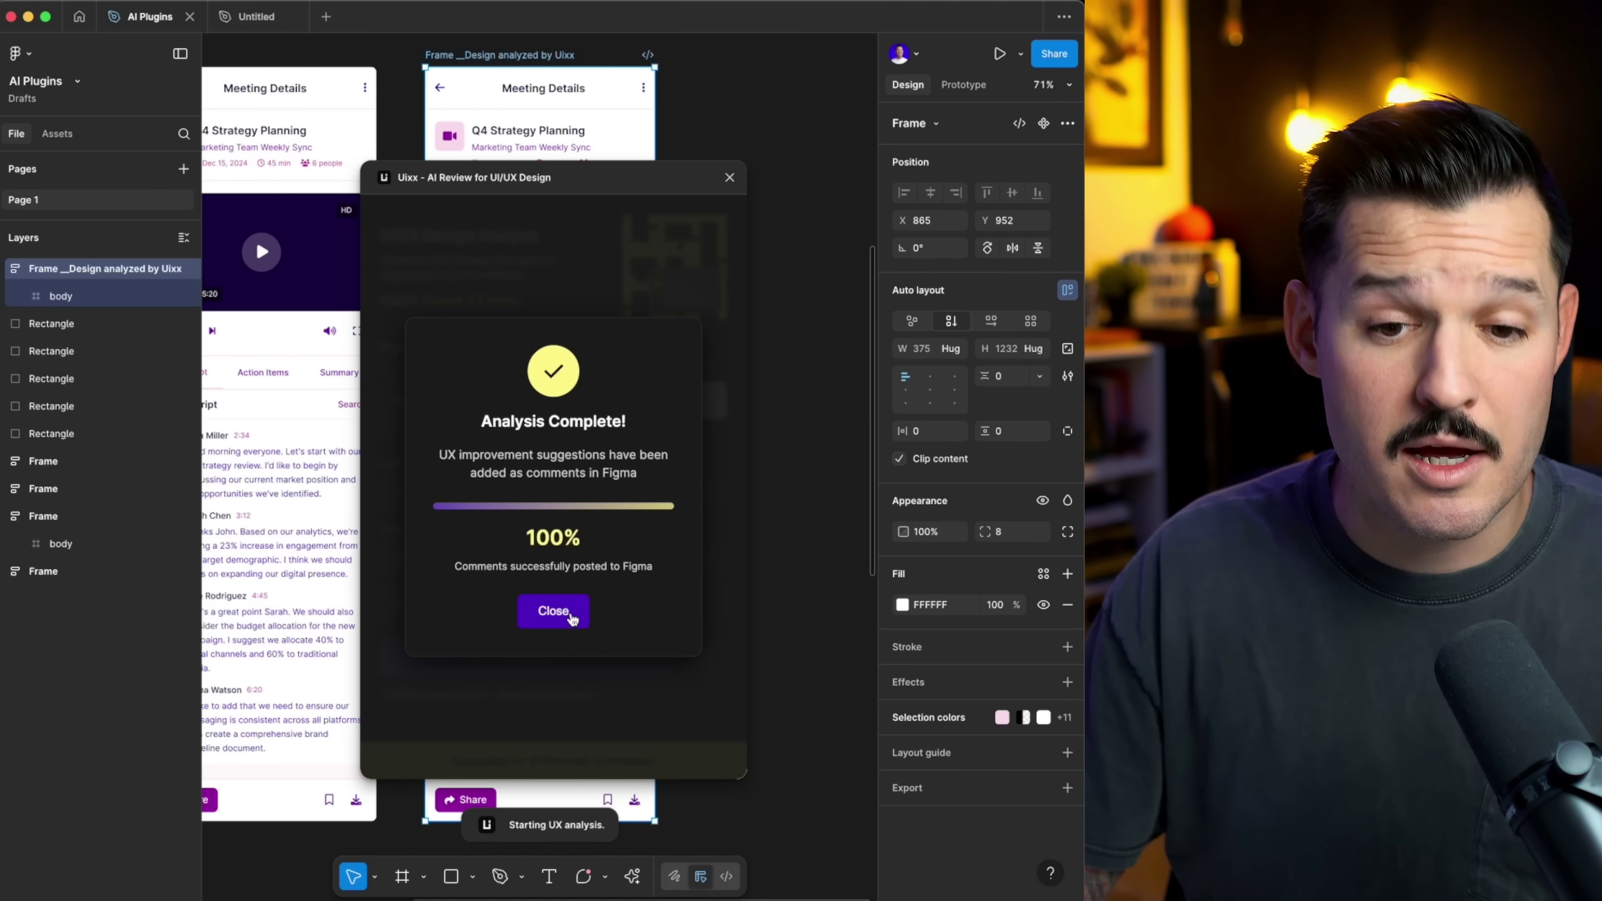
Dismiss the Uixx completion message and plugin, then show the Comments list up to #44
{"action": "left_click", "coordinate": [571, 615]}
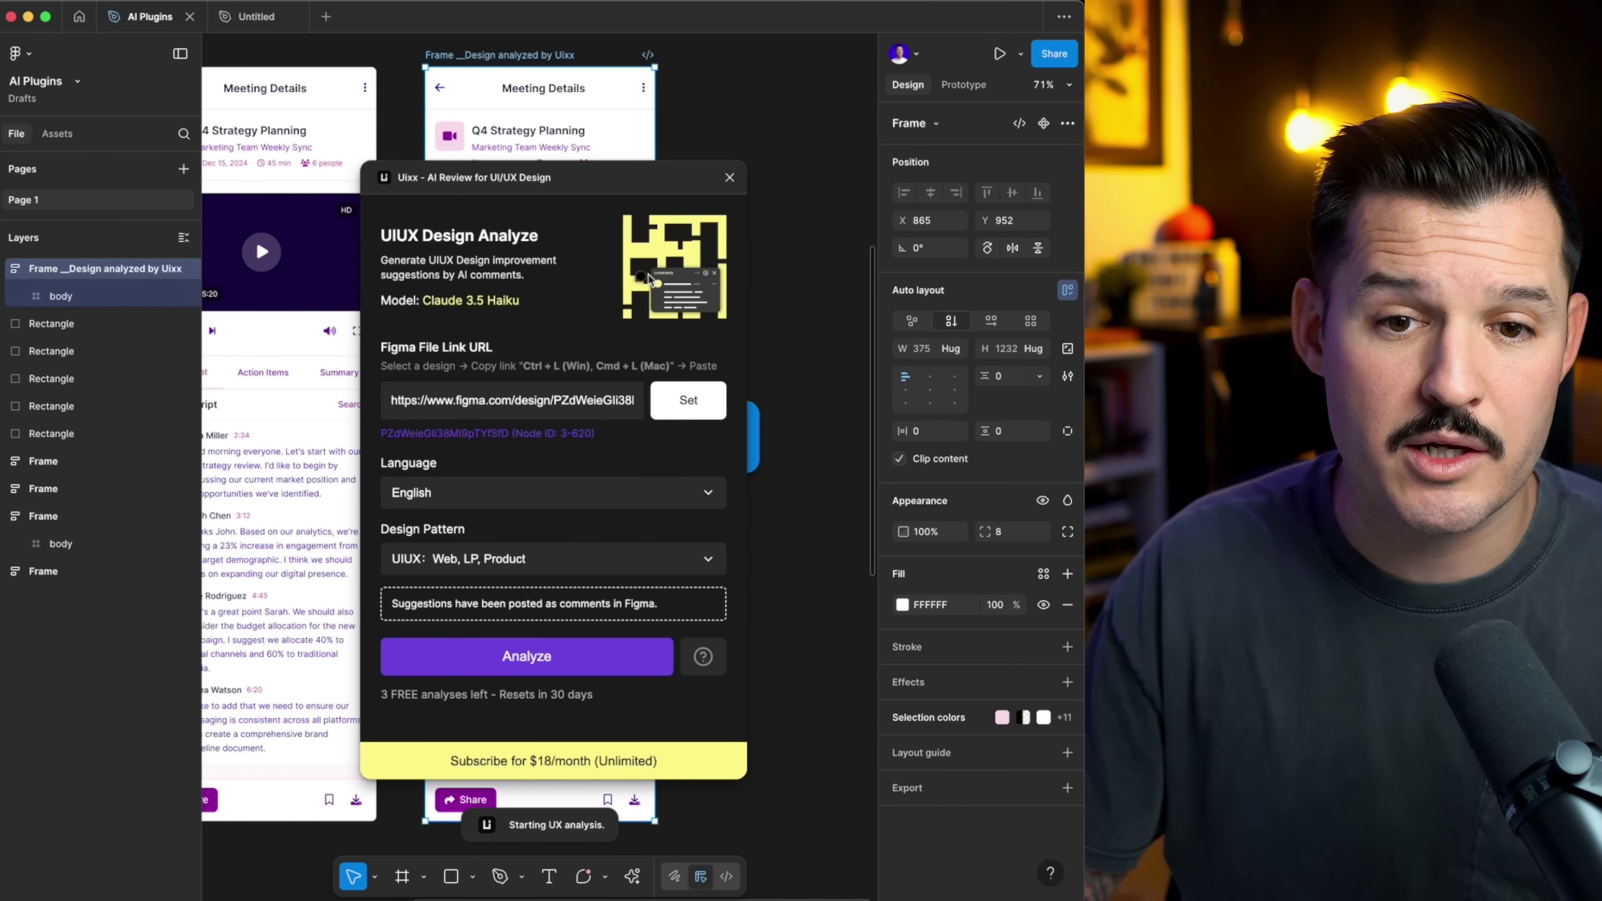
{"action": "left_click", "coordinate": [728, 179]}
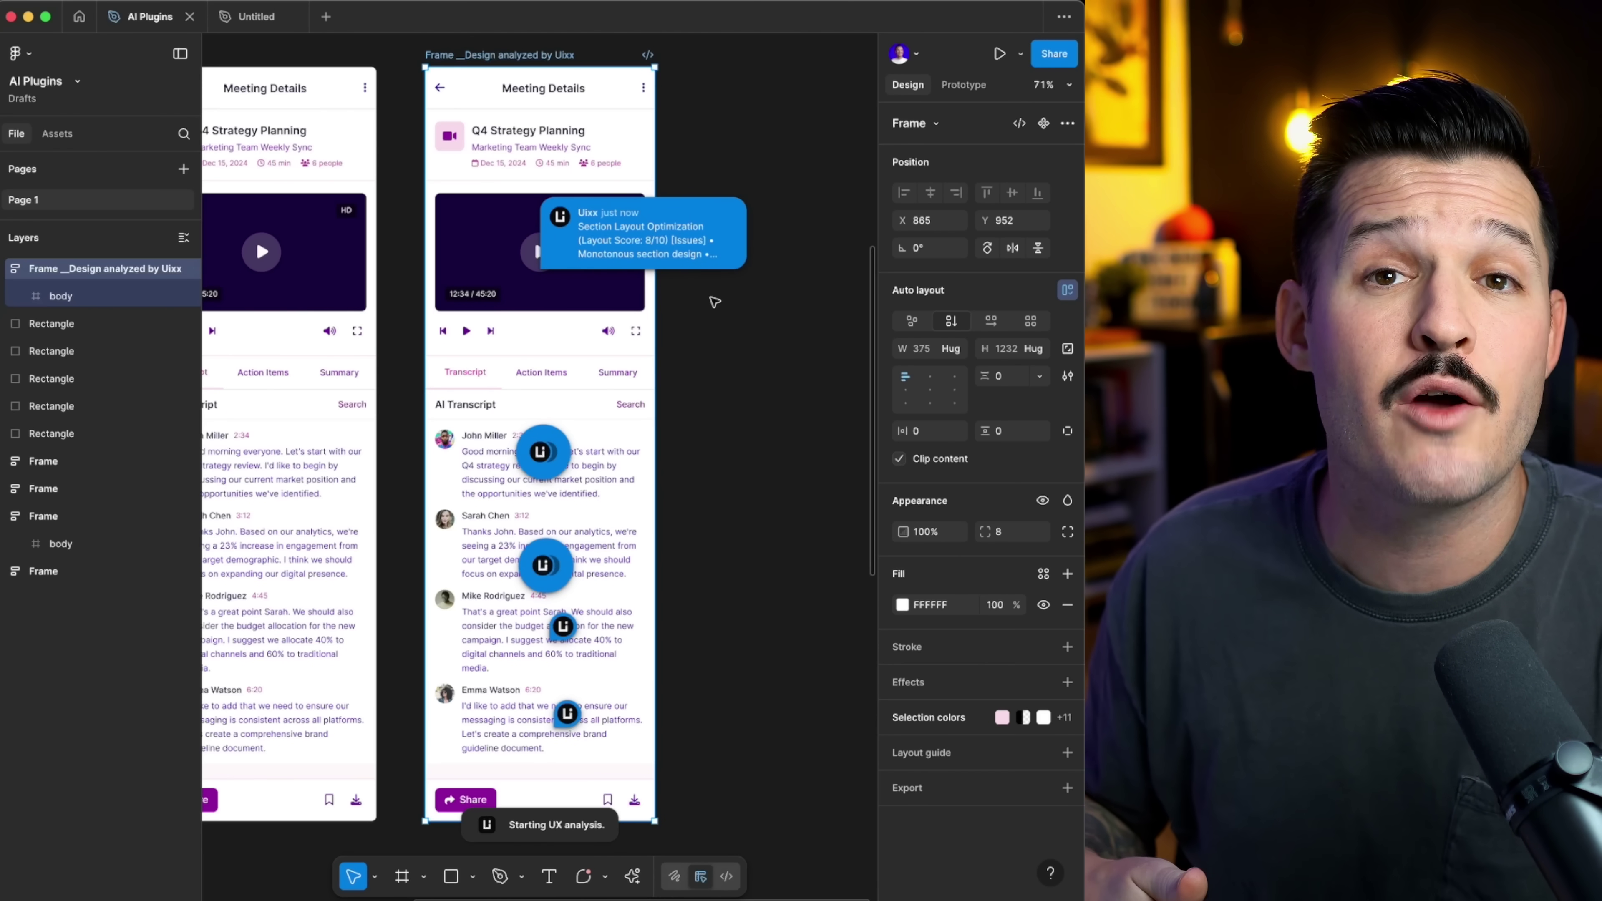
{"action": "left_click", "coordinate": [715, 303]}
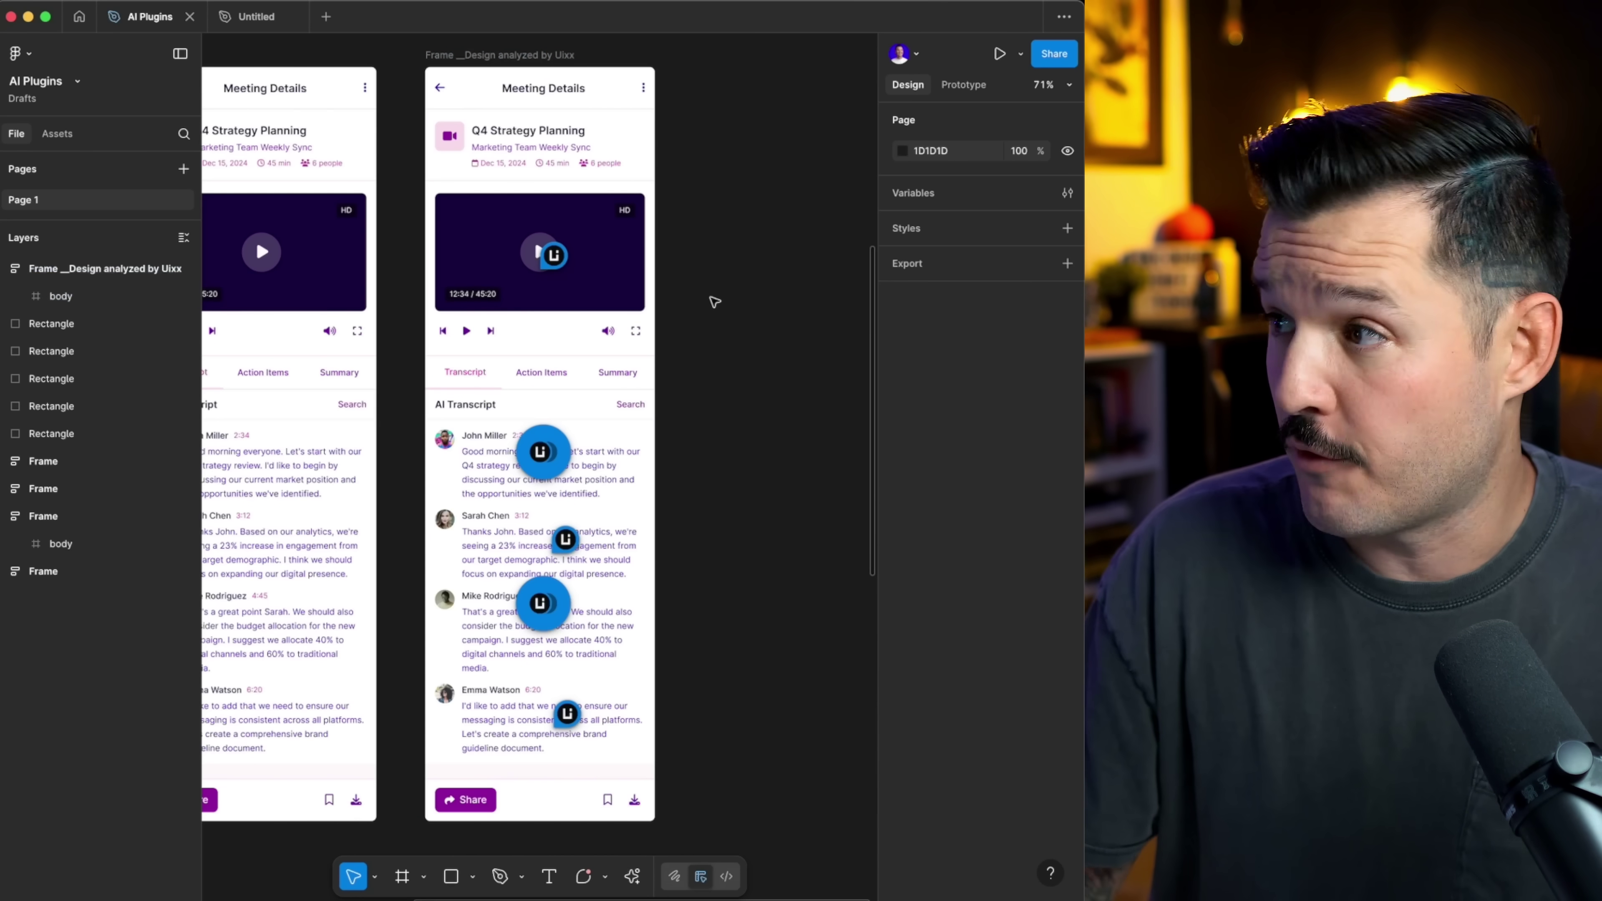
{"action": "key", "text": "c"}
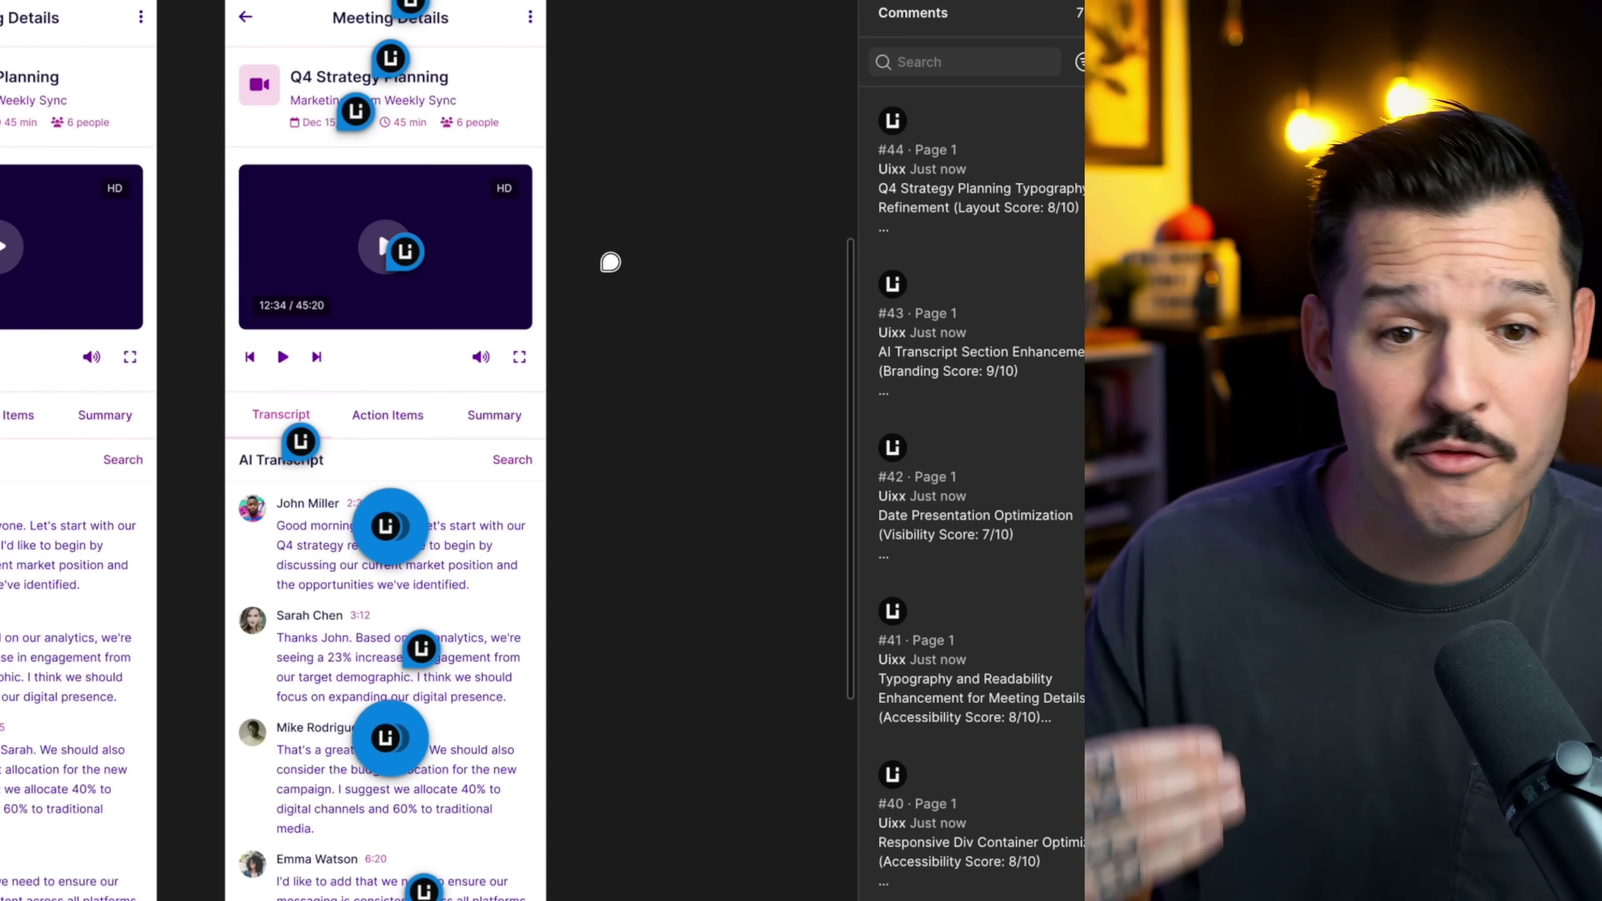
Read the Marketing Team Sync Text Optimization comment #45, then close it and zoom out
{"action": "left_click", "coordinate": [950, 224]}
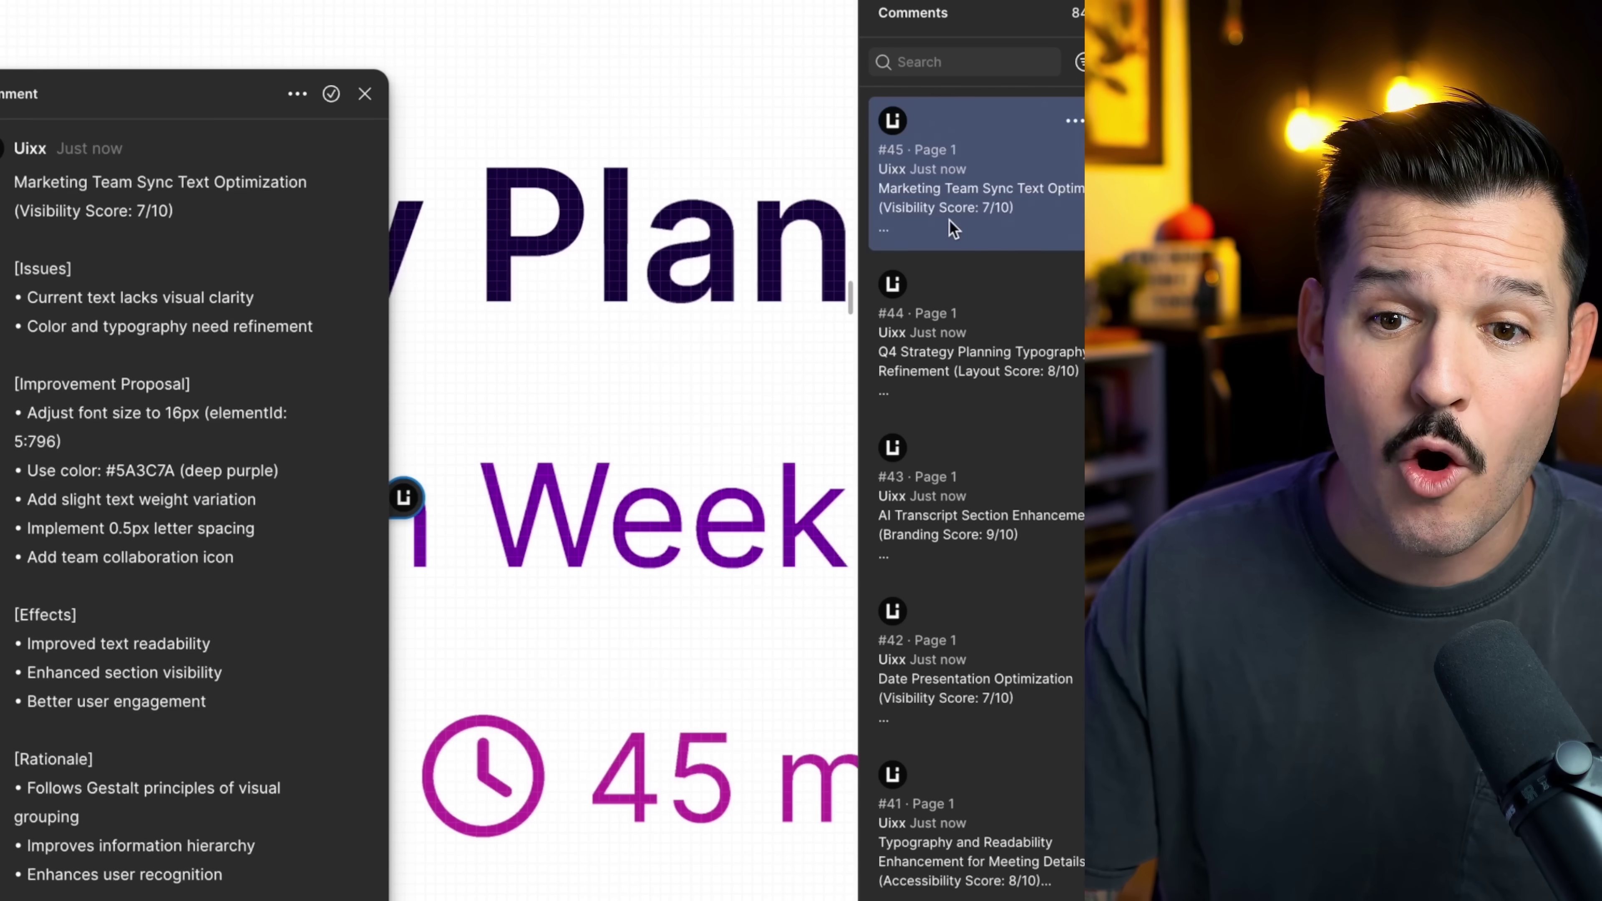
{"action": "left_click_drag", "start_coordinate": [135, 99], "coordinate": [369, 54]}
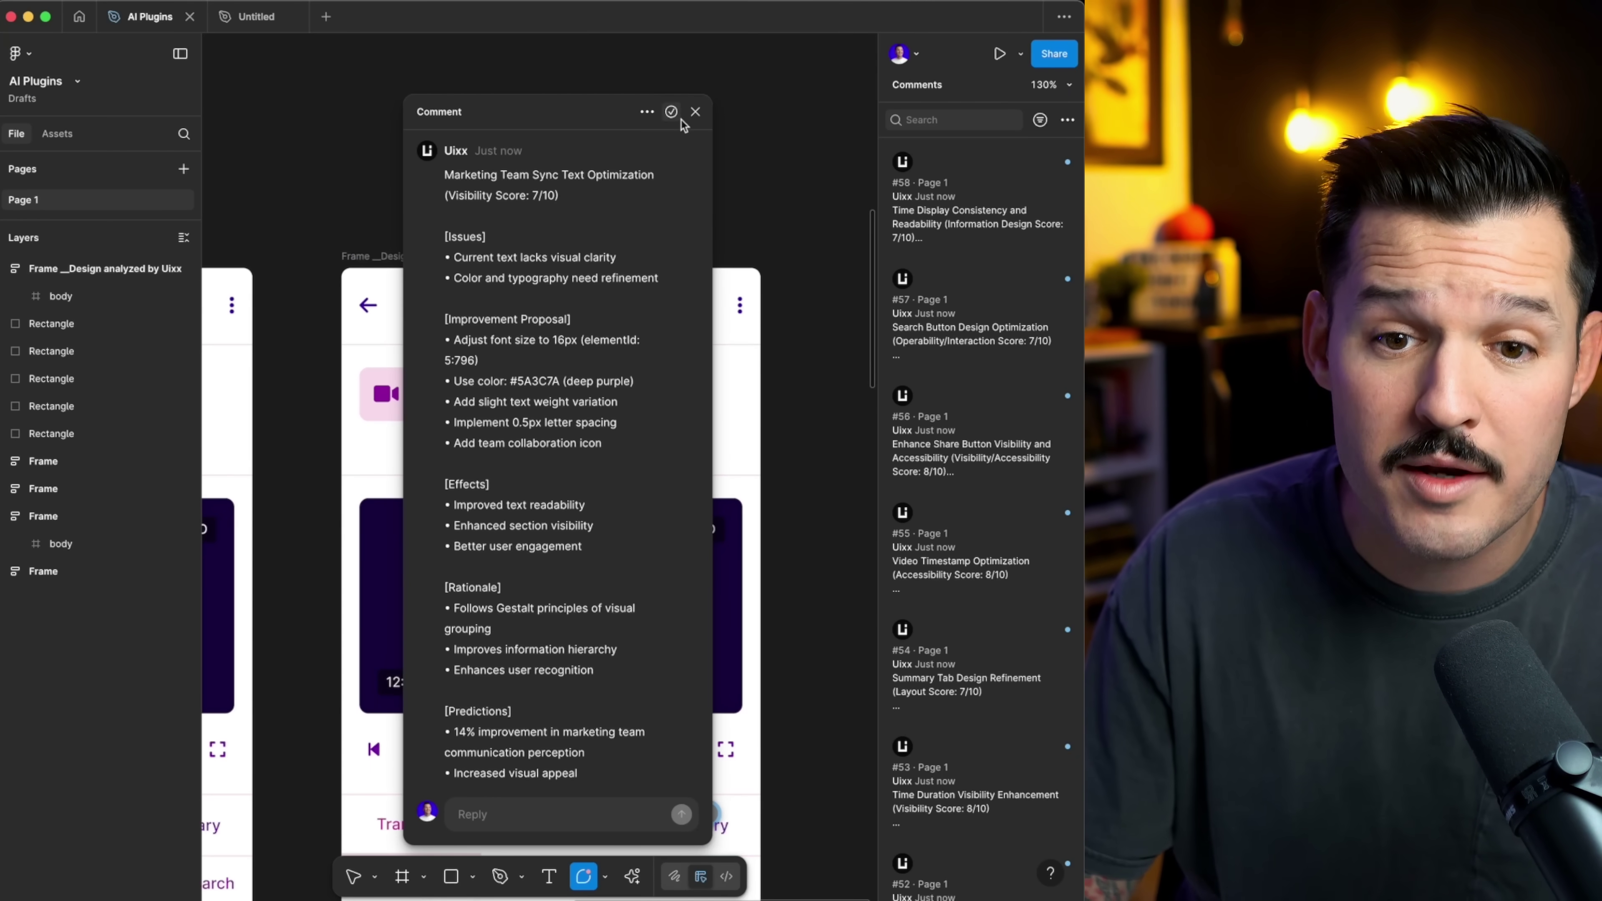
{"action": "left_click", "coordinate": [696, 112]}
{"action": "scroll", "coordinate": [666, 175], "scroll_direction": "down", "scroll_amount": 5}
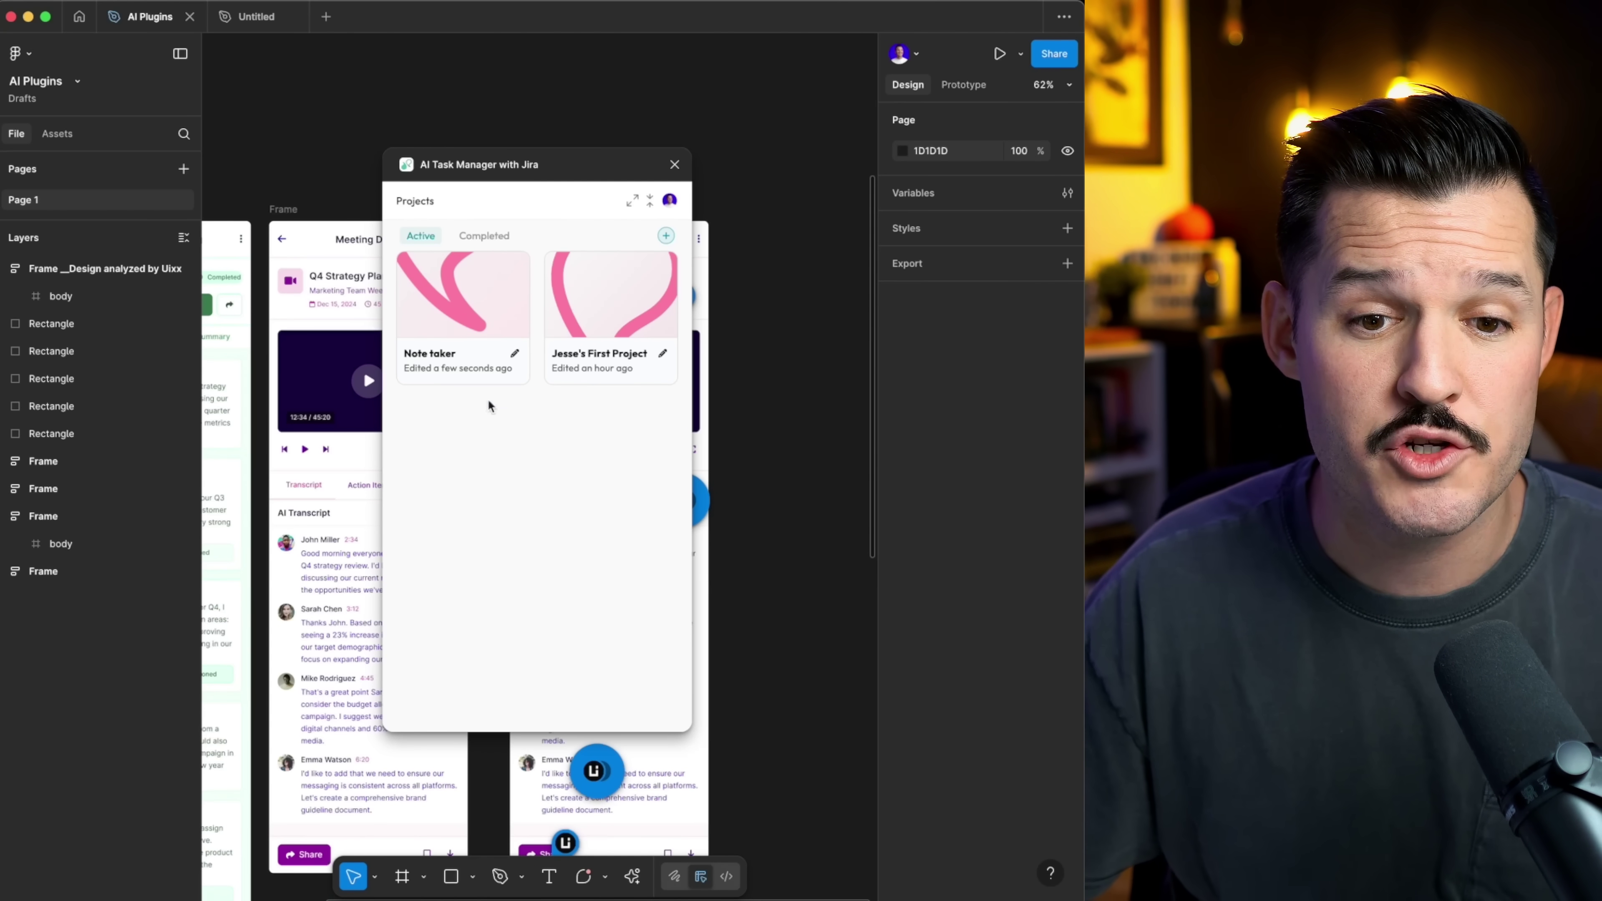
Open the Note taker project, choose Figma comments as the source, and copy the file link
{"action": "left_click", "coordinate": [466, 309]}
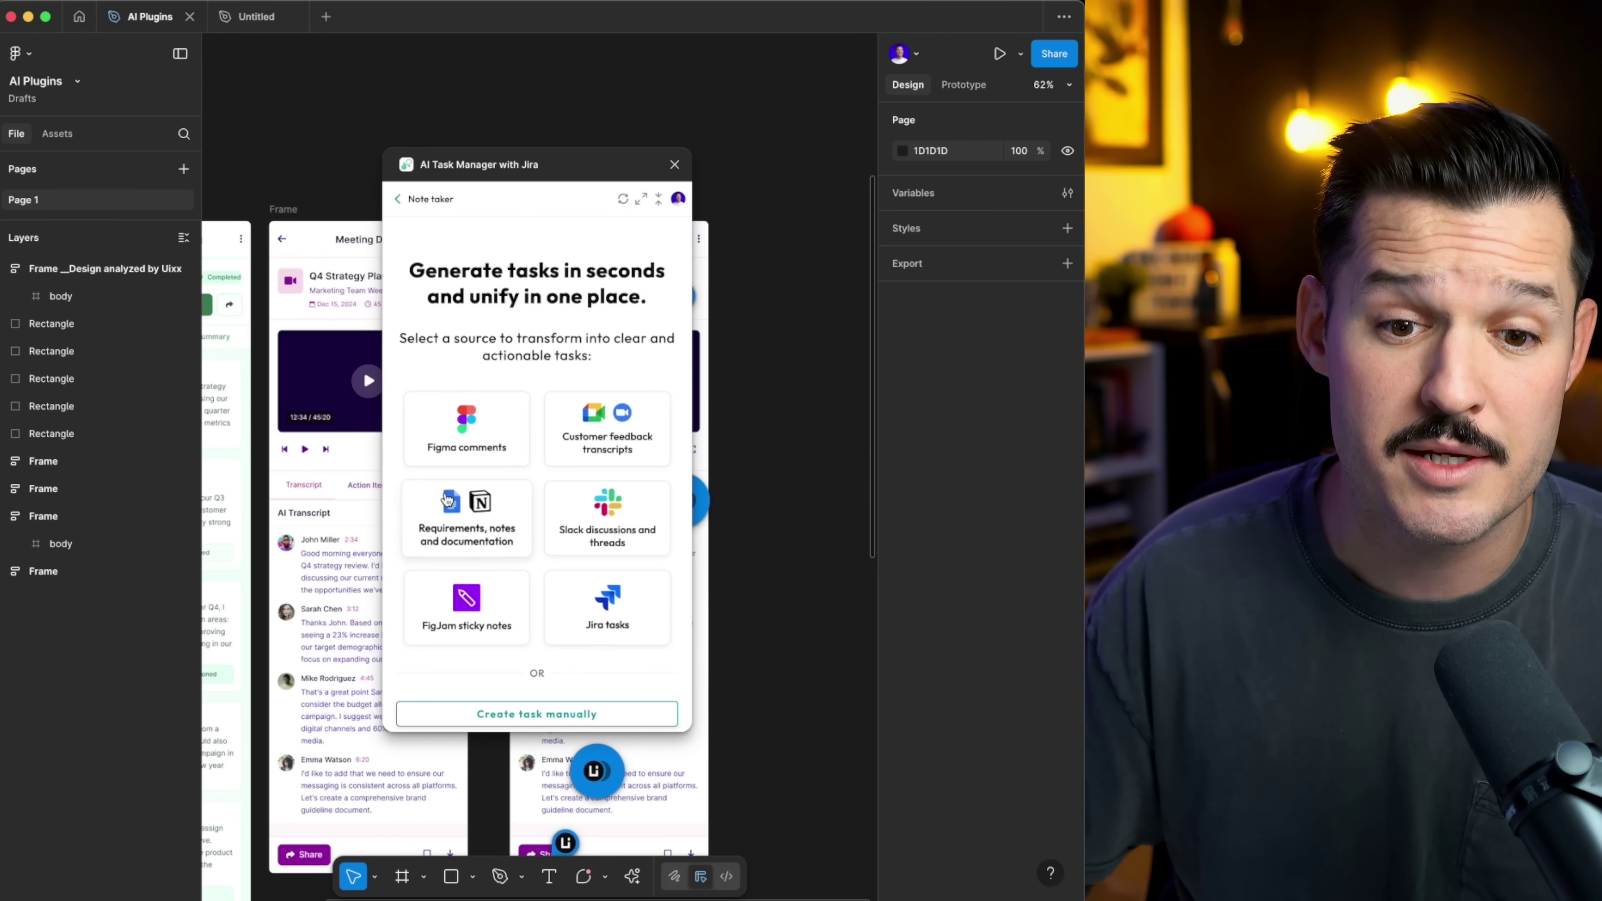
{"action": "left_click", "coordinate": [447, 500]}
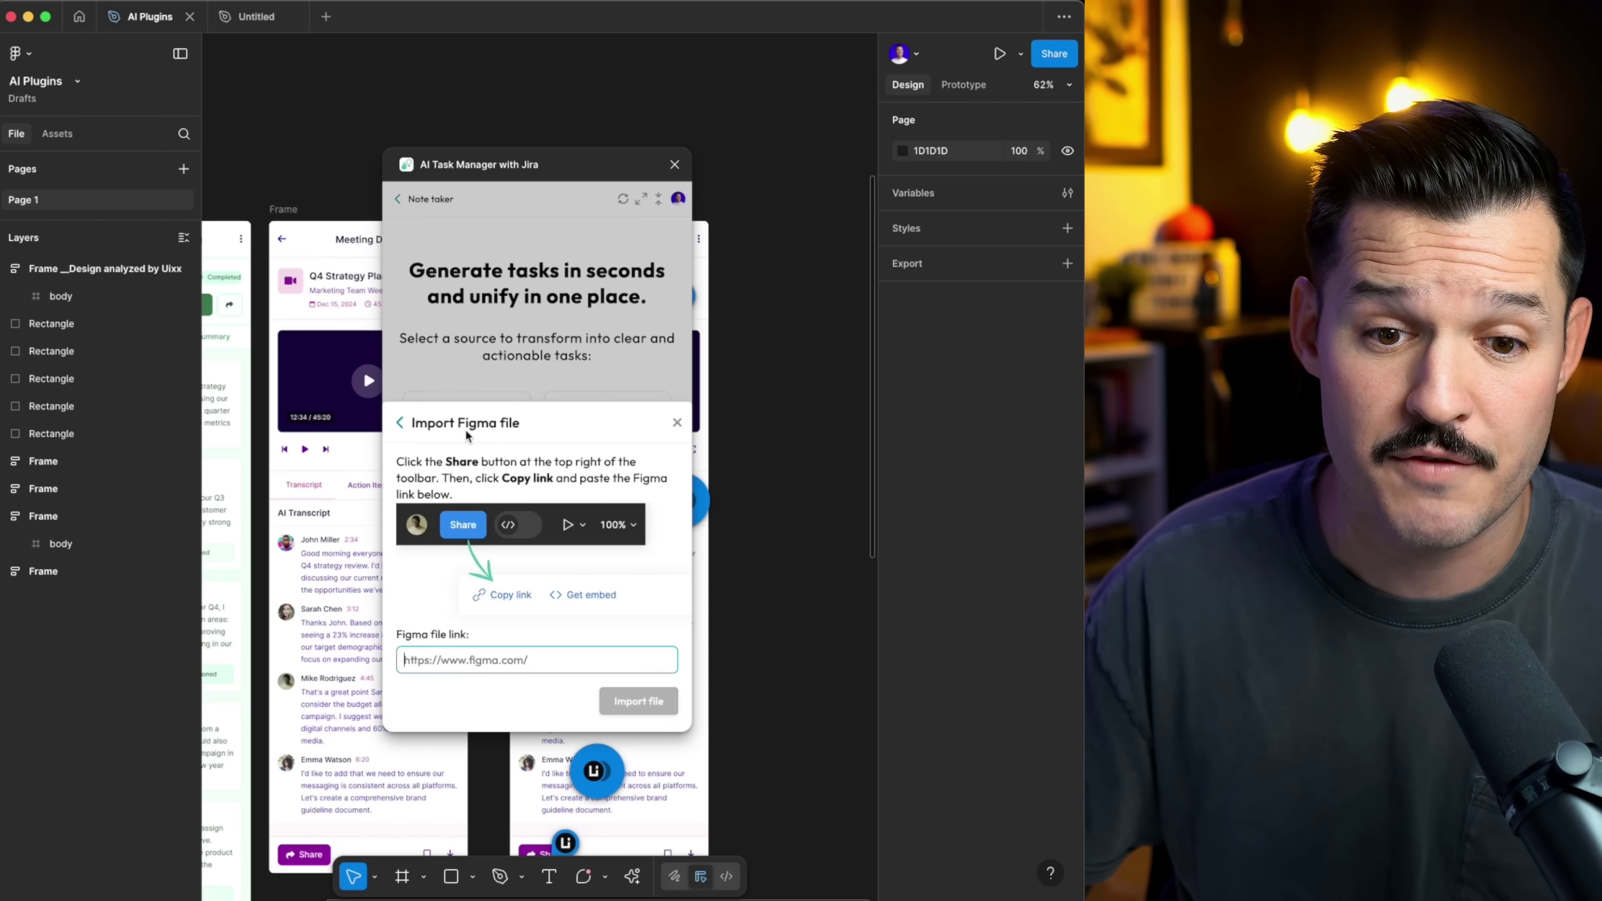
{"action": "left_click", "coordinate": [1054, 53]}
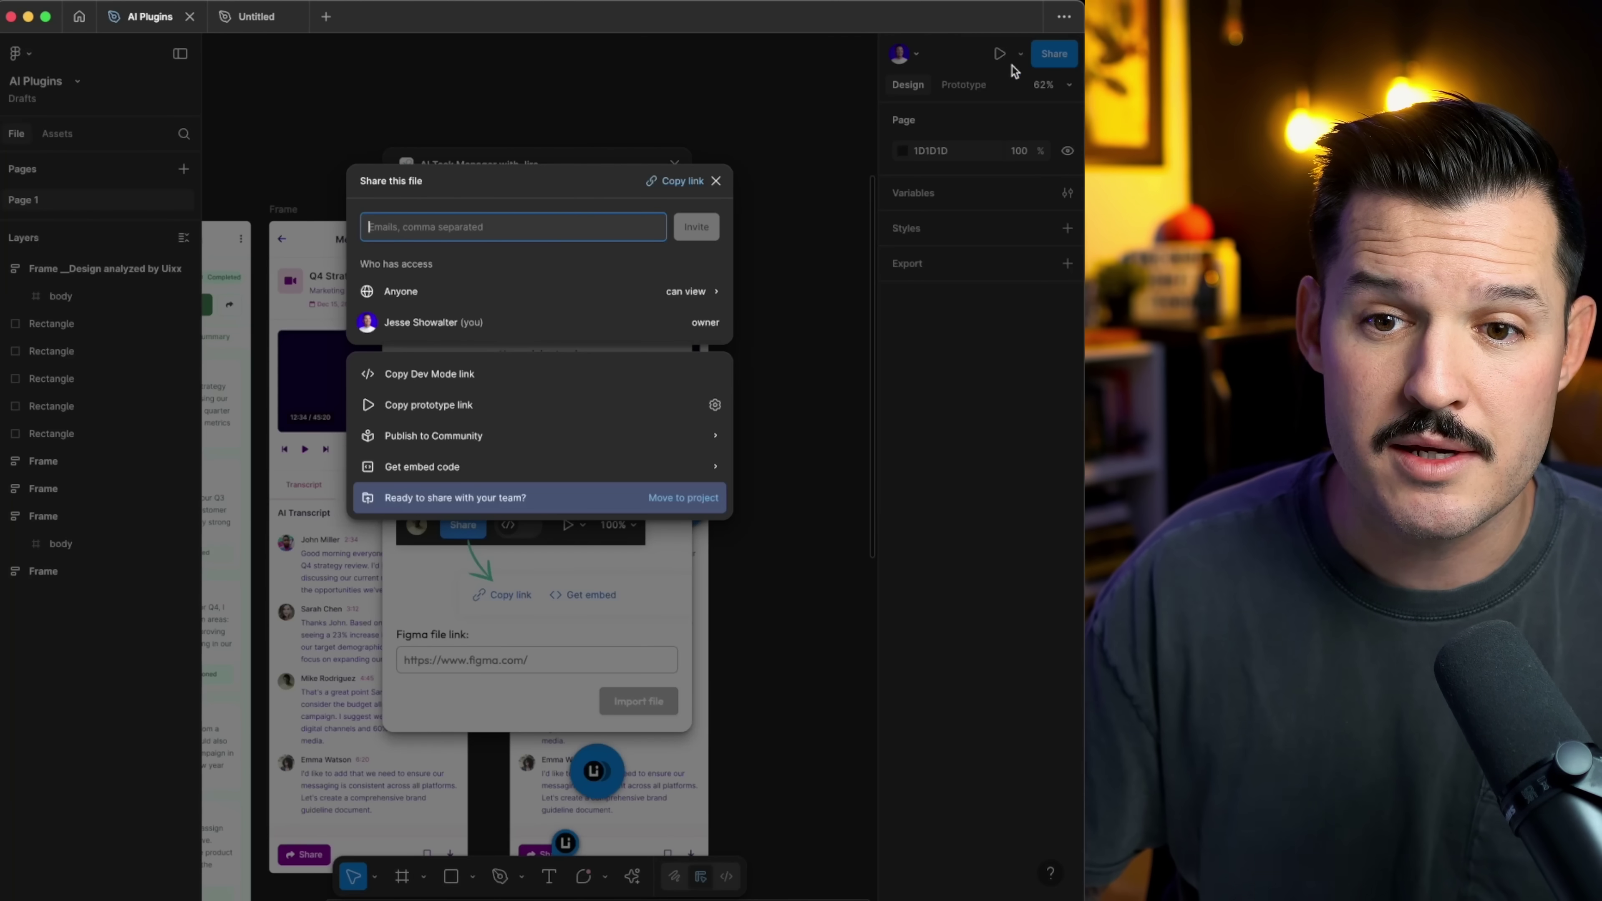
{"action": "left_click", "coordinate": [695, 183]}
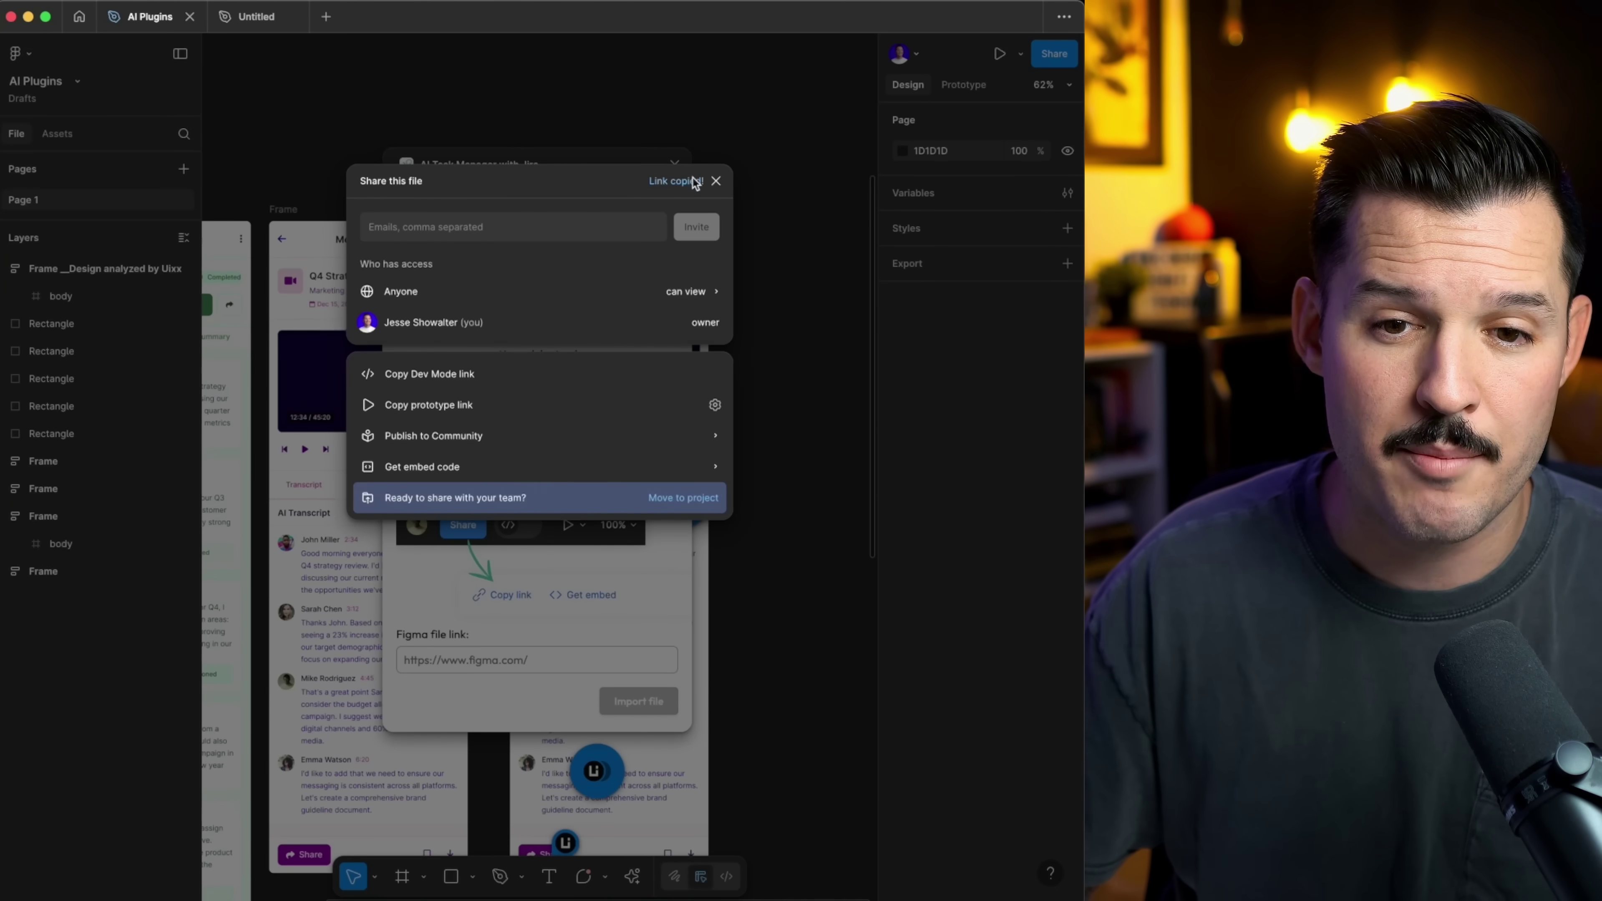
{"action": "left_click", "coordinate": [583, 592]}
Import the pasted file link and generate tasks from Page 1's comments
{"action": "key", "text": "super+v"}
{"action": "left_click", "coordinate": [626, 707]}
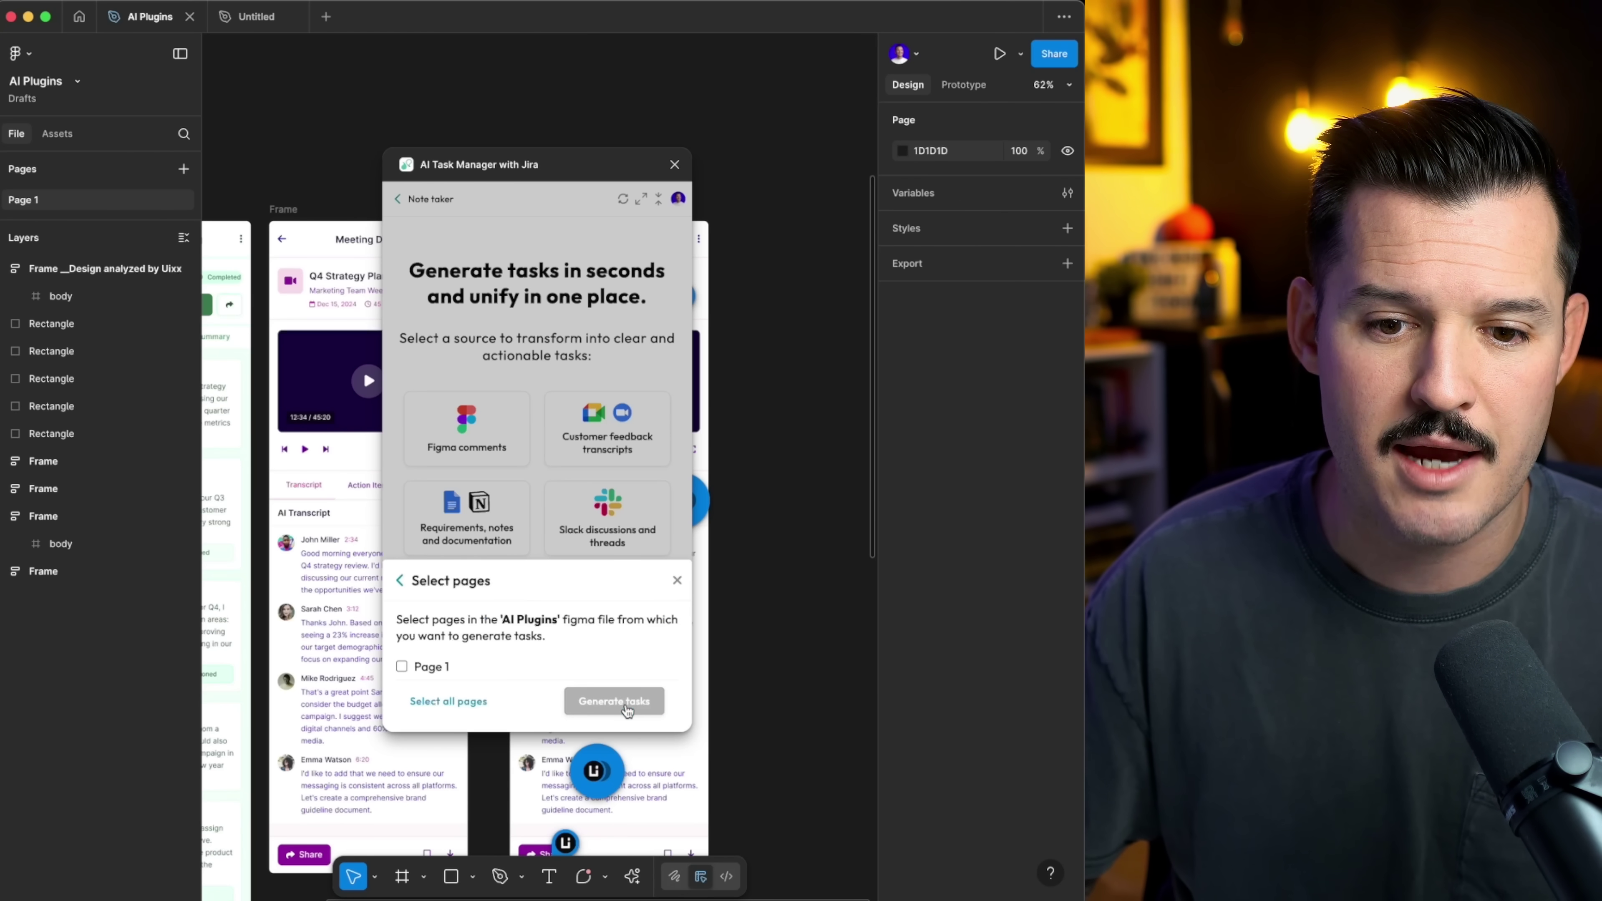
{"action": "left_click", "coordinate": [402, 667]}
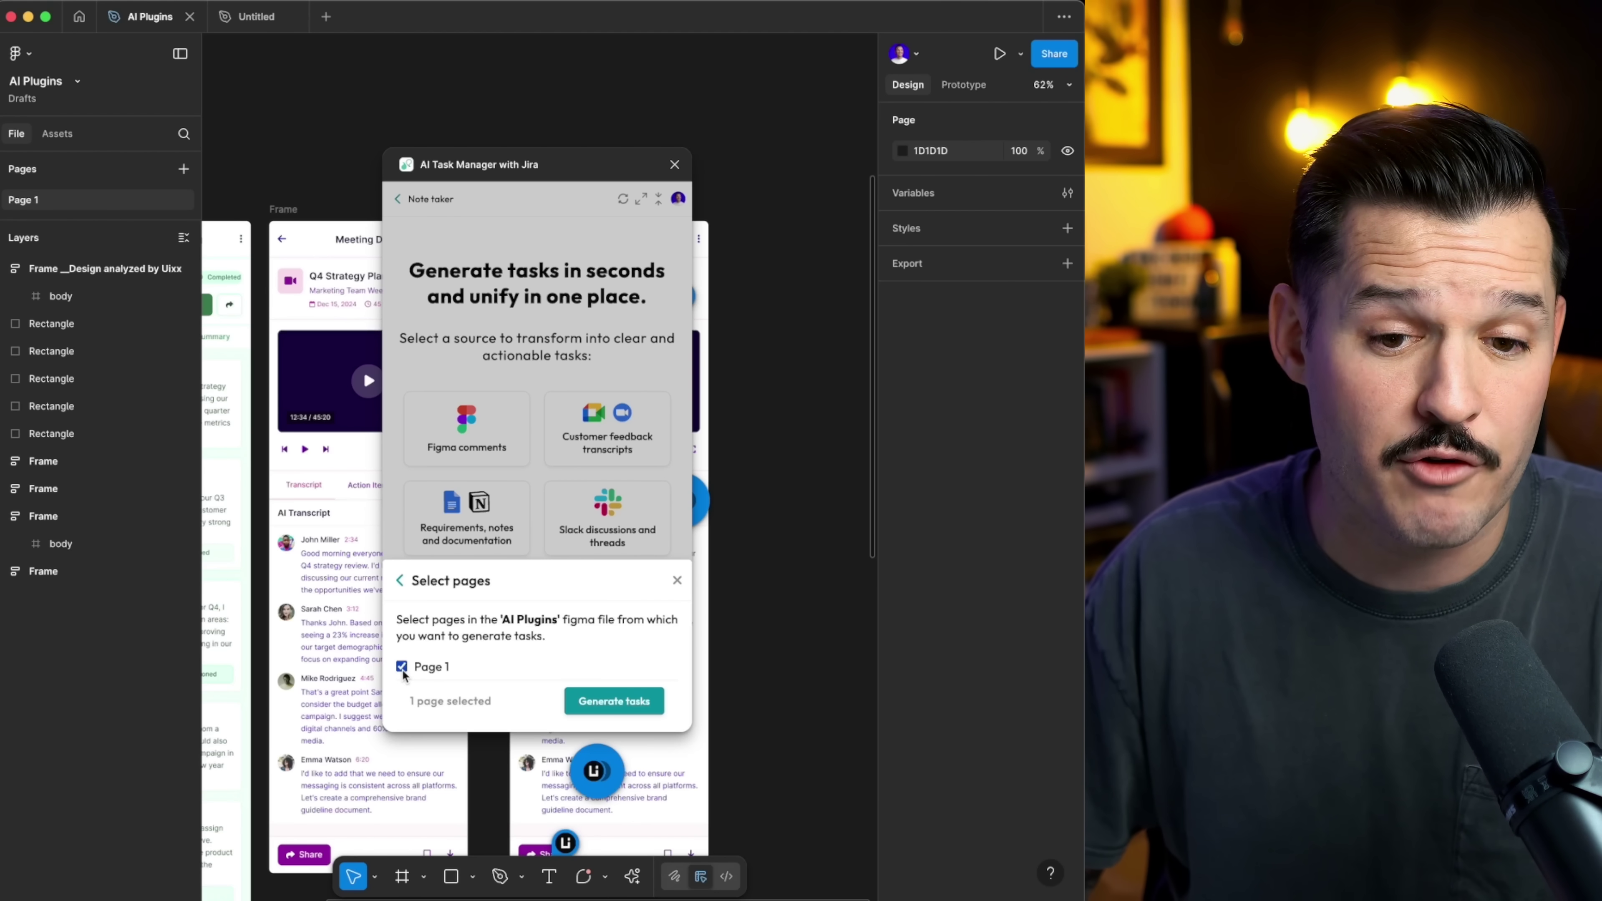
{"action": "left_click", "coordinate": [586, 706]}
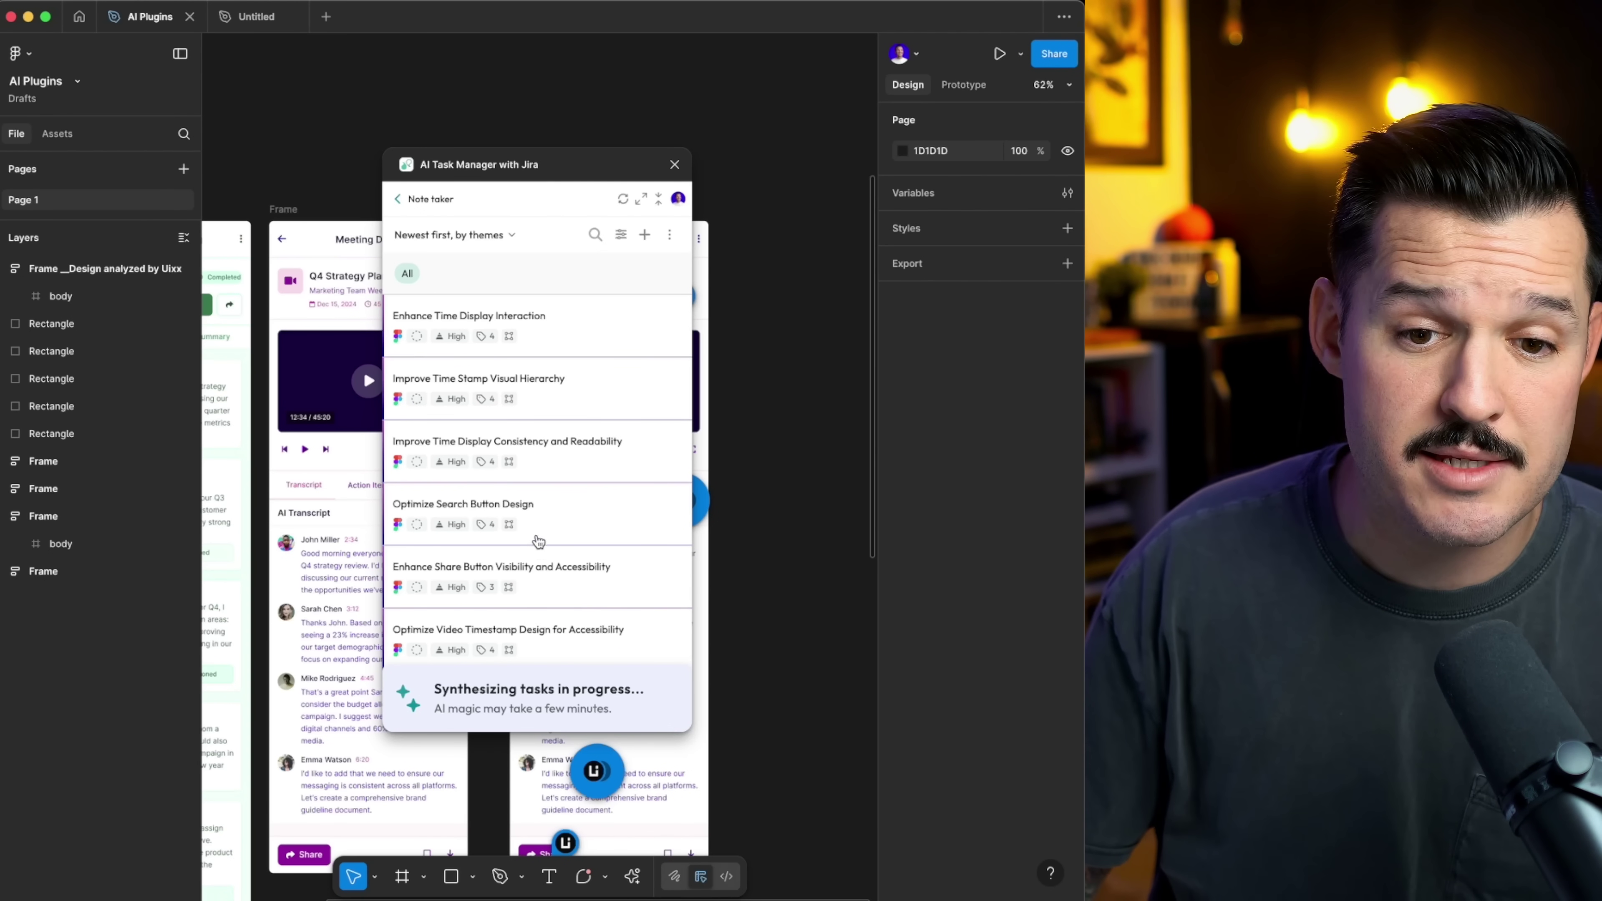
Set the Enhance Time Display Interaction task's status from Backlog to In Progress
{"action": "scroll", "coordinate": [536, 539], "scroll_direction": "down", "scroll_amount": 5}
{"action": "scroll", "coordinate": [536, 539], "scroll_direction": "down", "scroll_amount": 2}
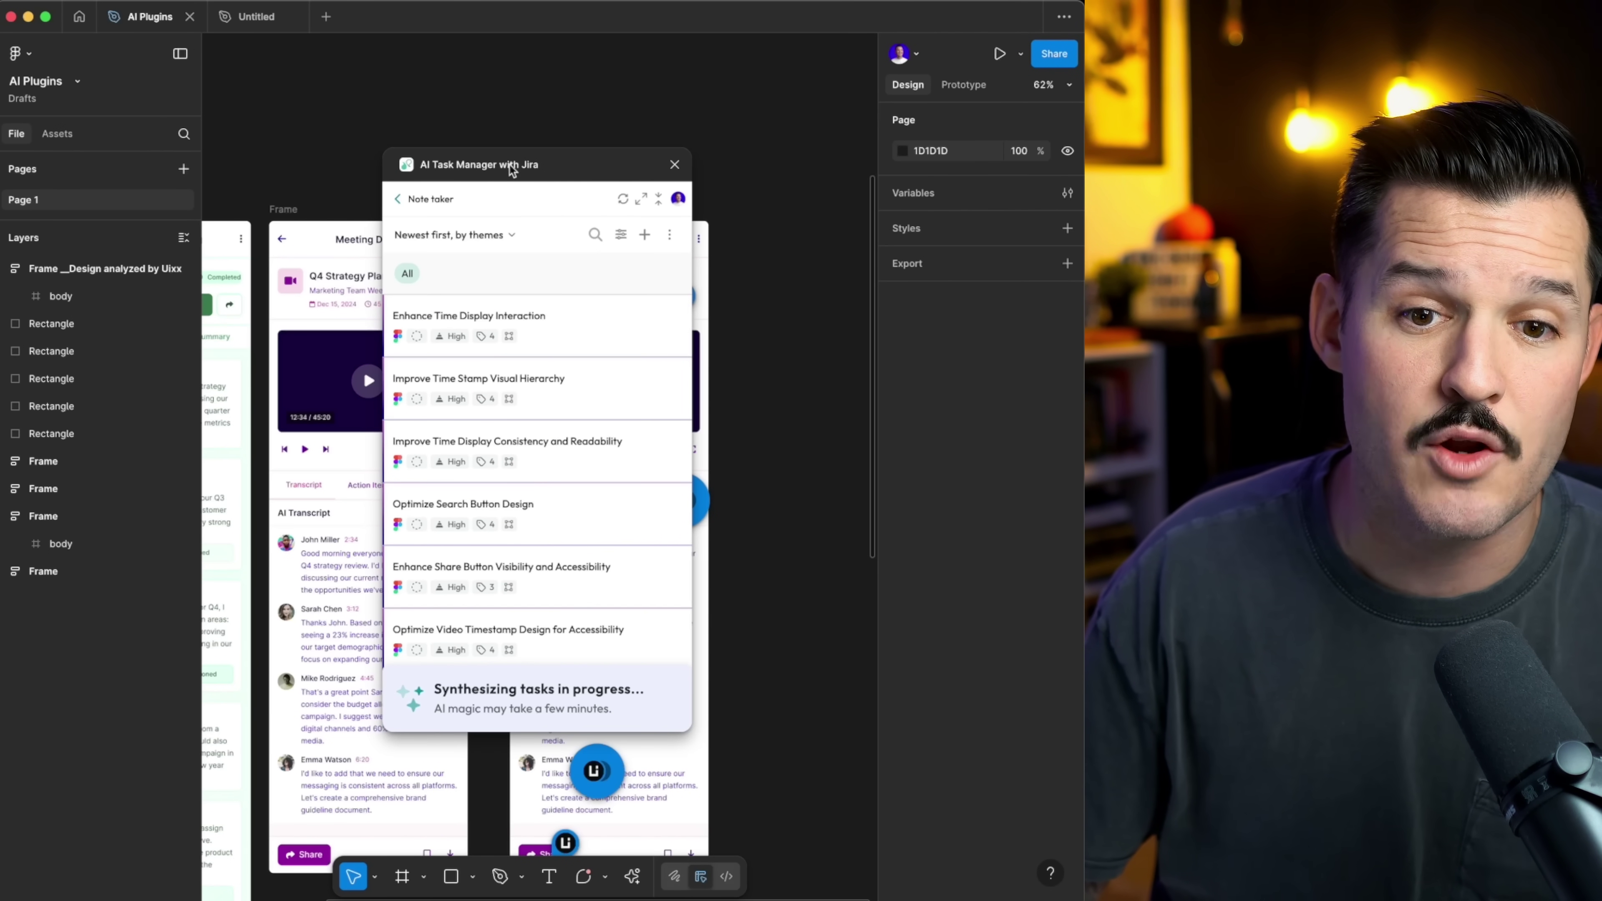
{"action": "left_click_drag", "start_coordinate": [515, 165], "coordinate": [580, 155]}
{"action": "left_click", "coordinate": [606, 325]}
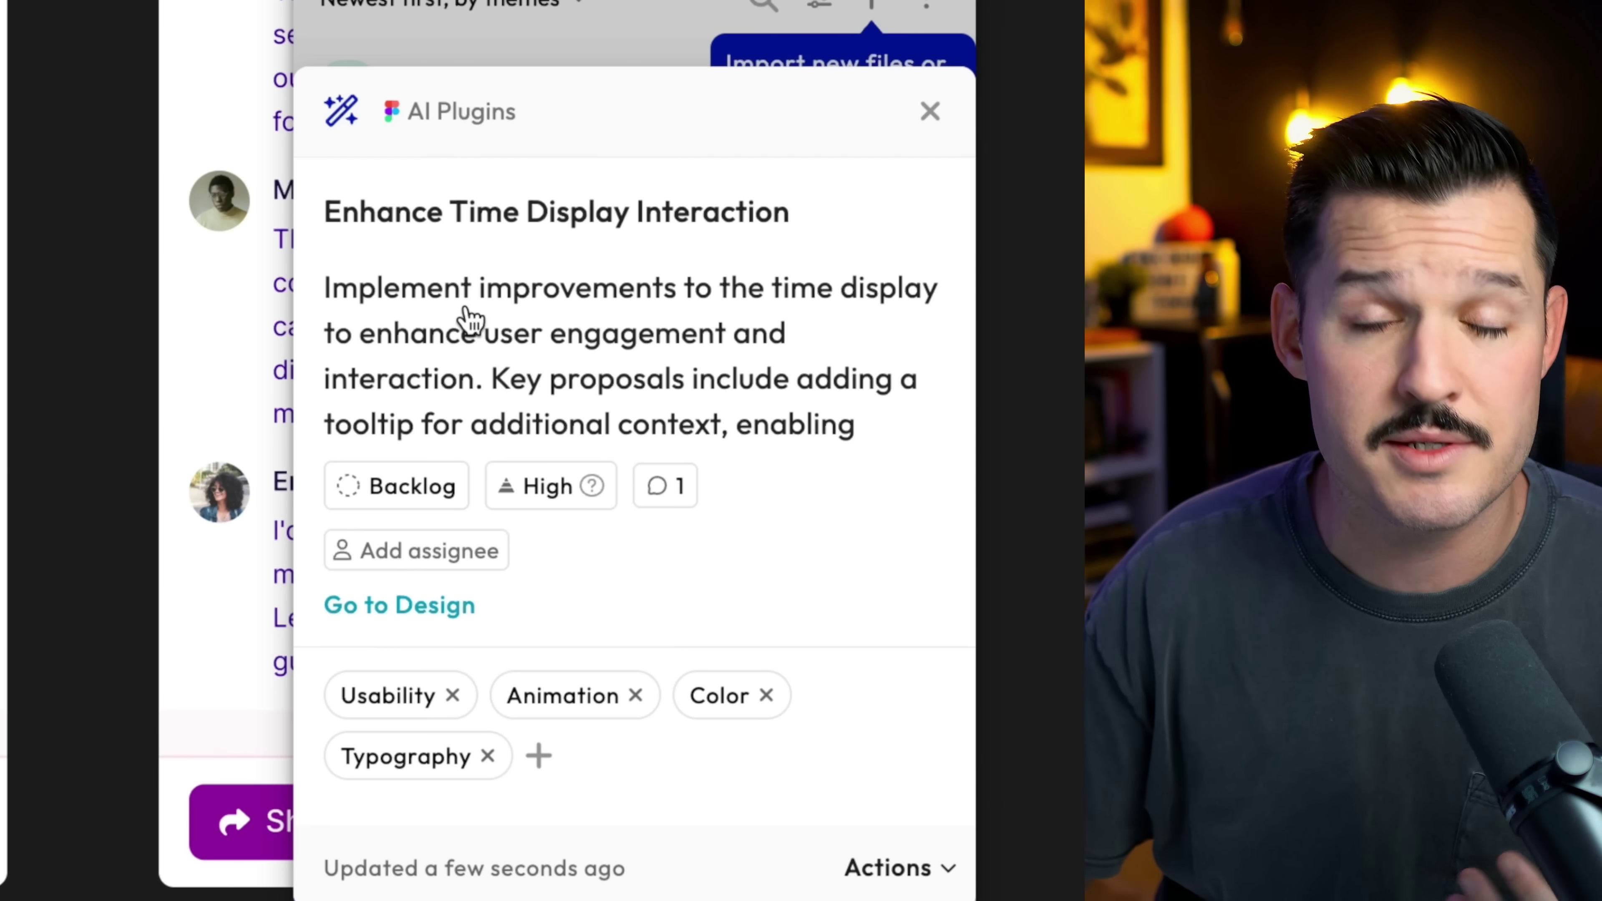
{"action": "left_click", "coordinate": [416, 494]}
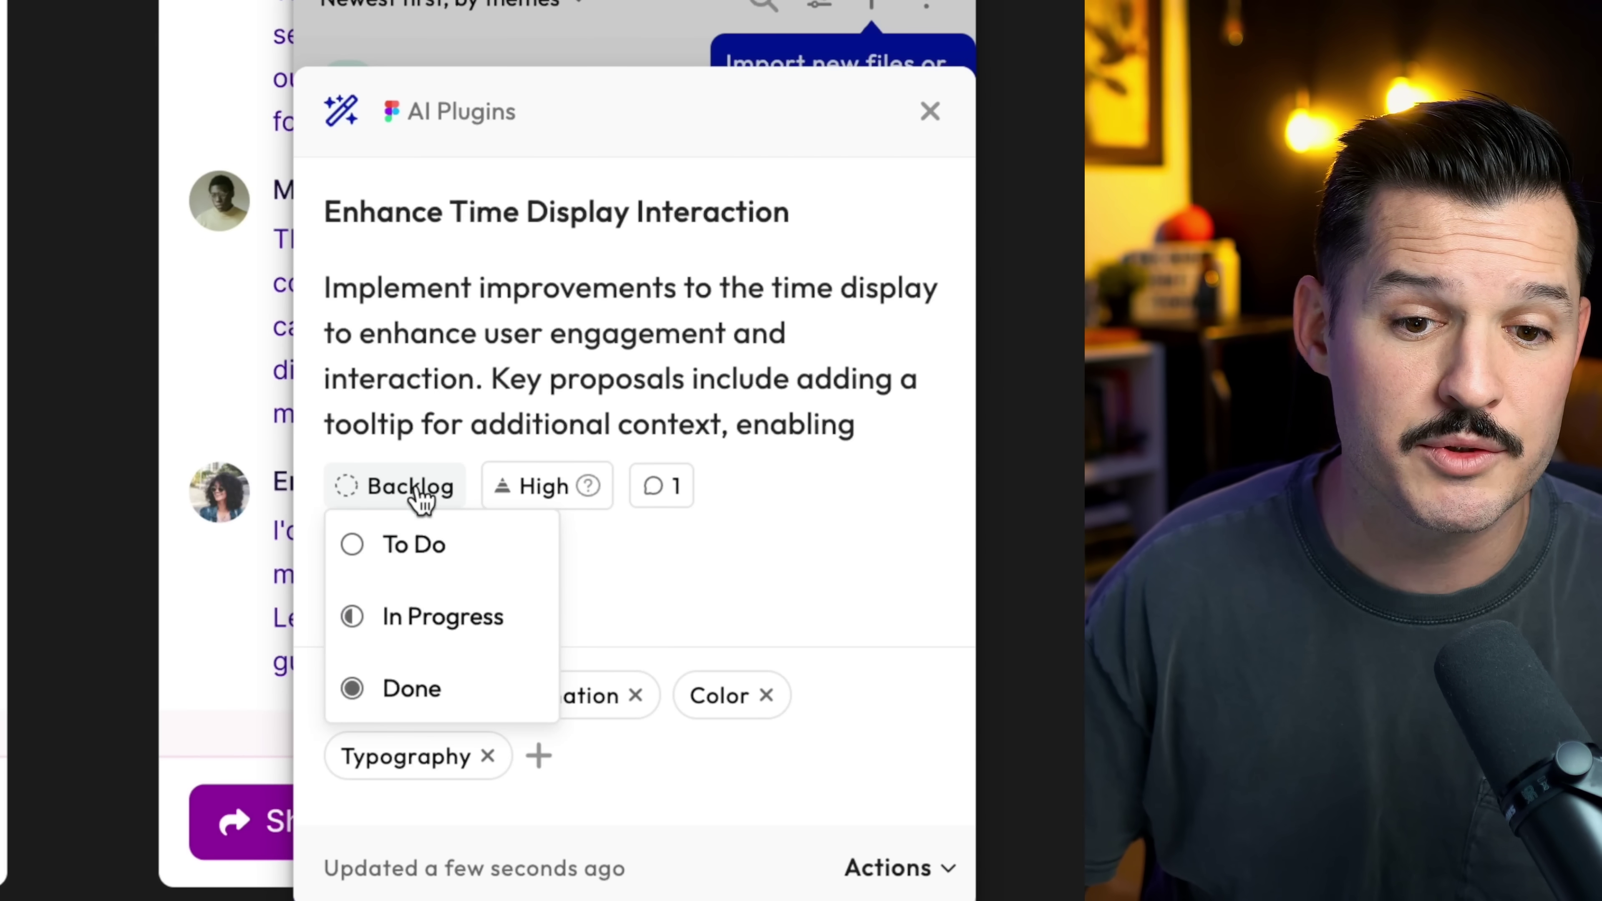
{"action": "left_click", "coordinate": [432, 617]}
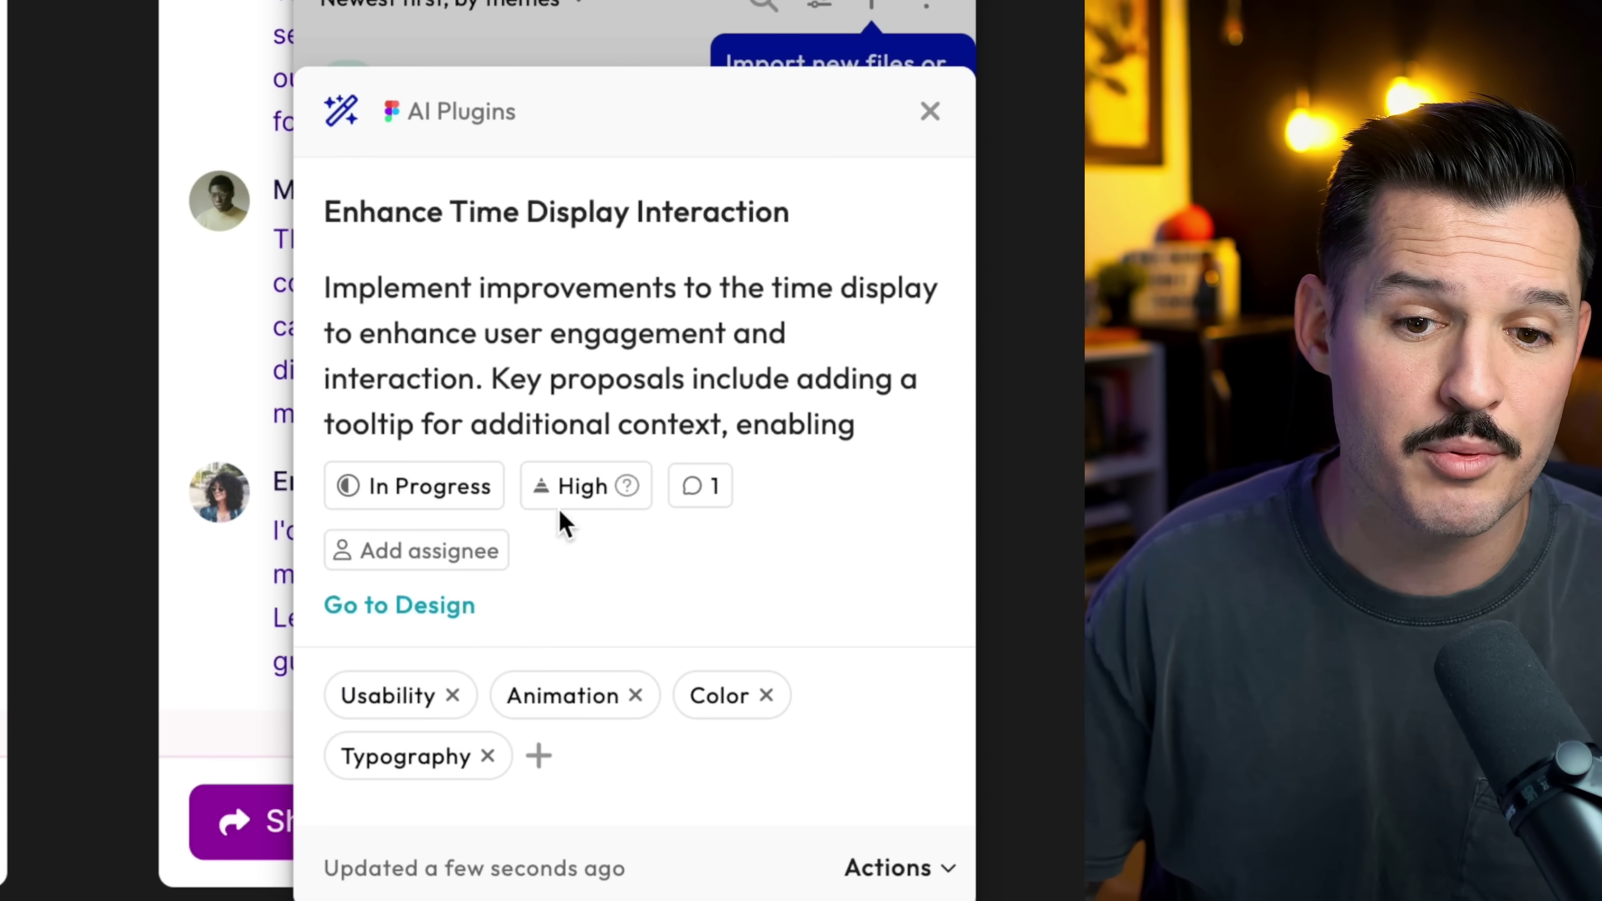
Assign the task to the file owner, leaving its priority unchanged
{"action": "left_click", "coordinate": [579, 495]}
{"action": "left_click", "coordinate": [615, 428]}
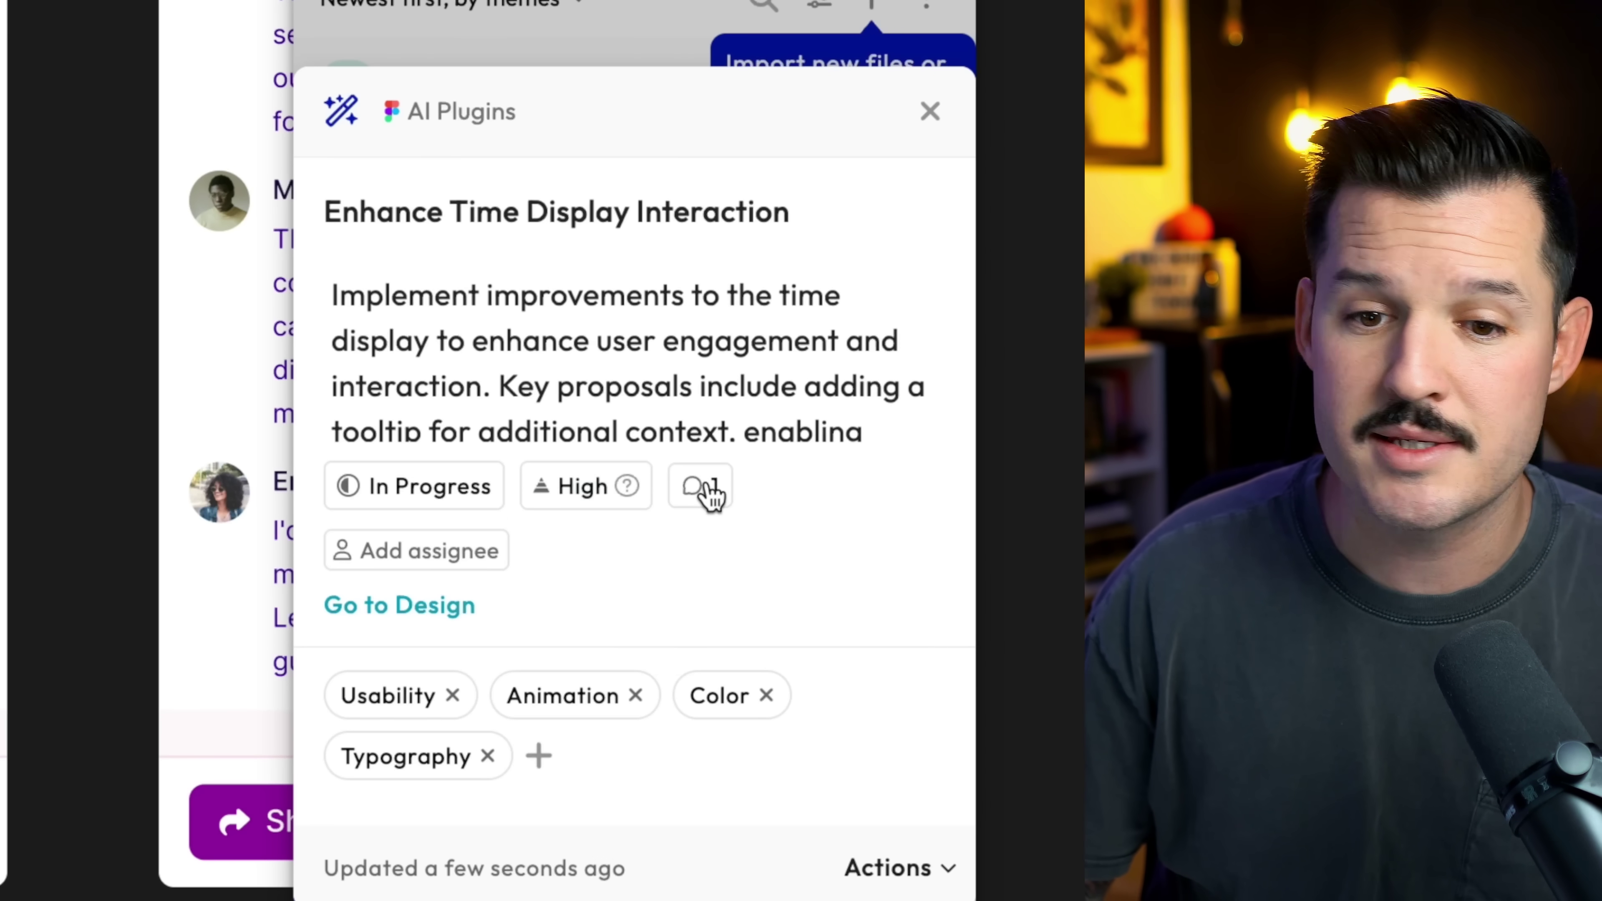
{"action": "left_click", "coordinate": [409, 555]}
{"action": "left_click", "coordinate": [446, 725]}
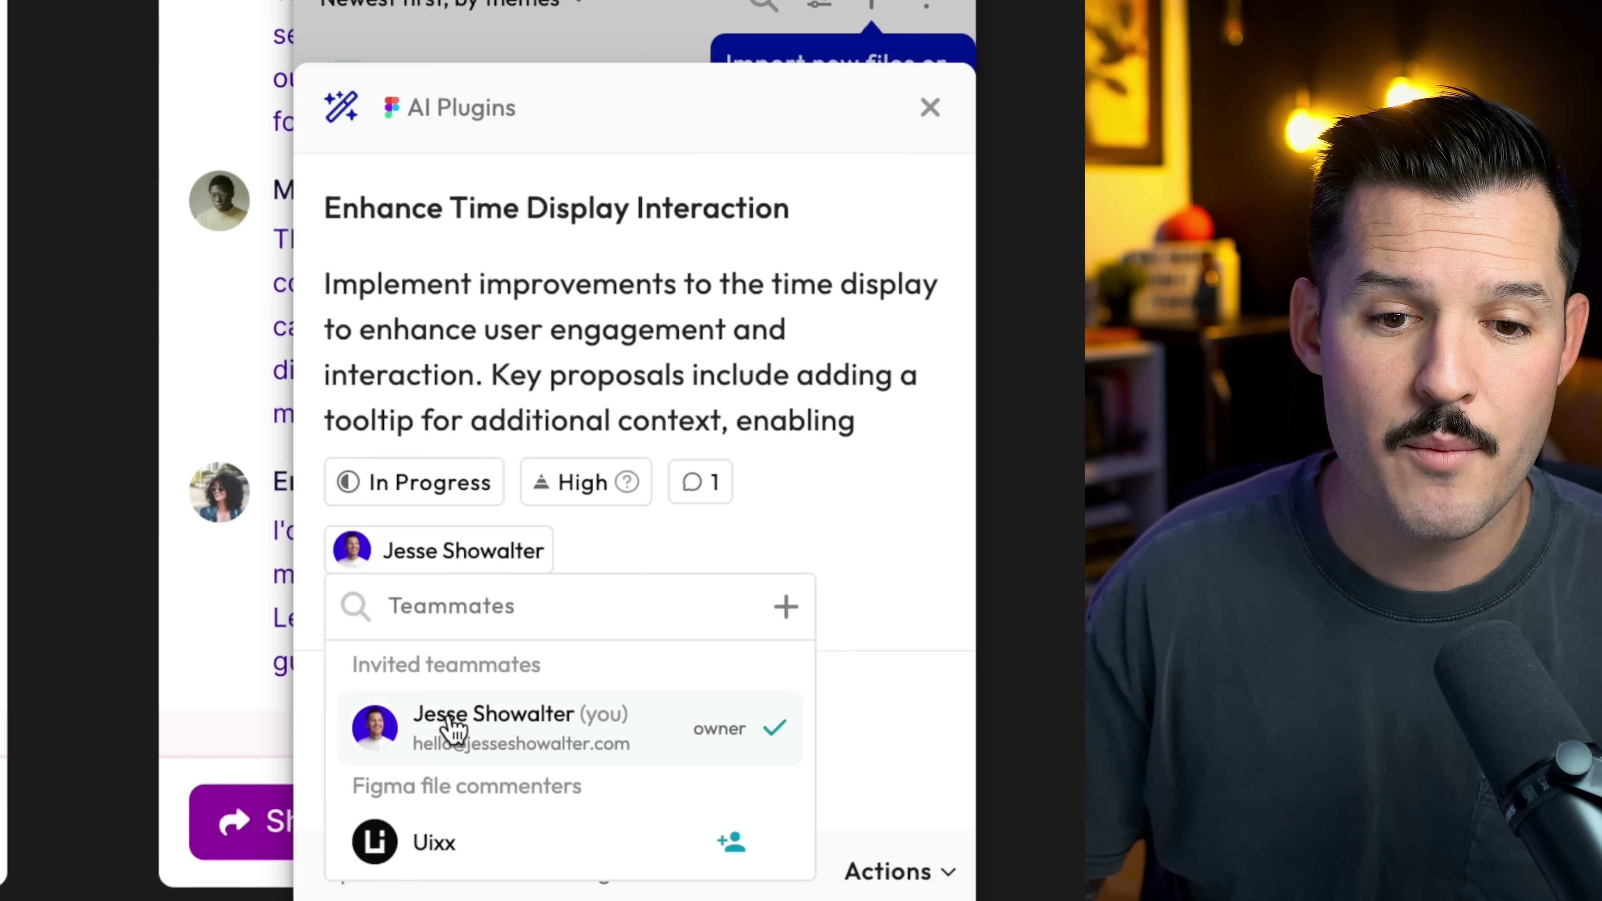
{"action": "left_click", "coordinate": [702, 539]}
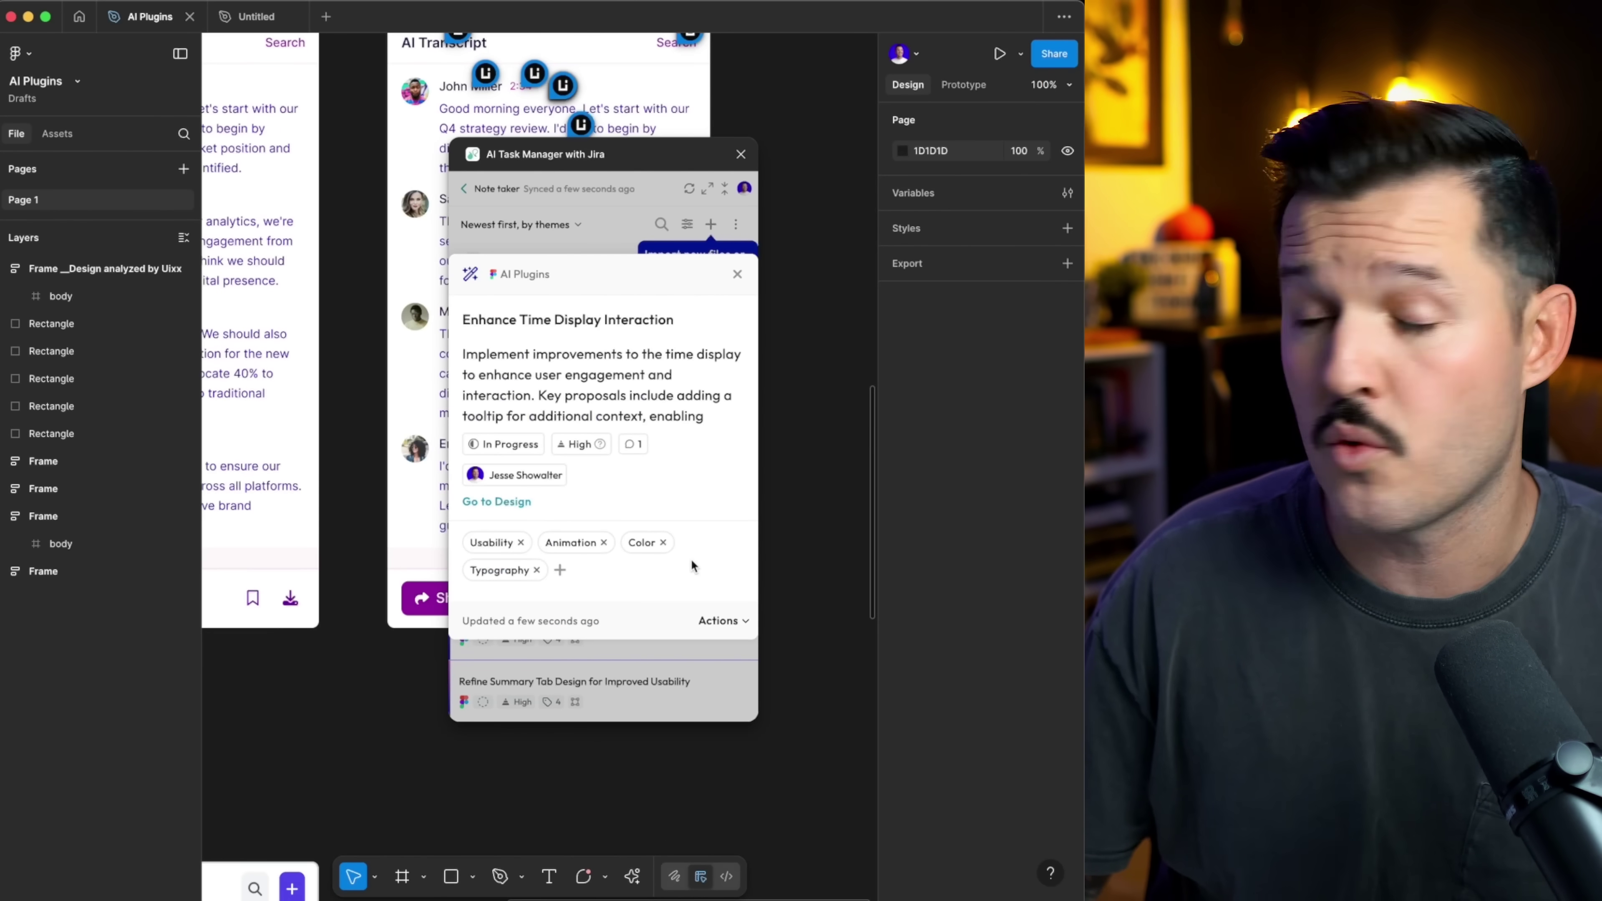
Close and reopen the Enhance Time Display Interaction task card to review it
{"action": "left_click", "coordinate": [737, 273]}
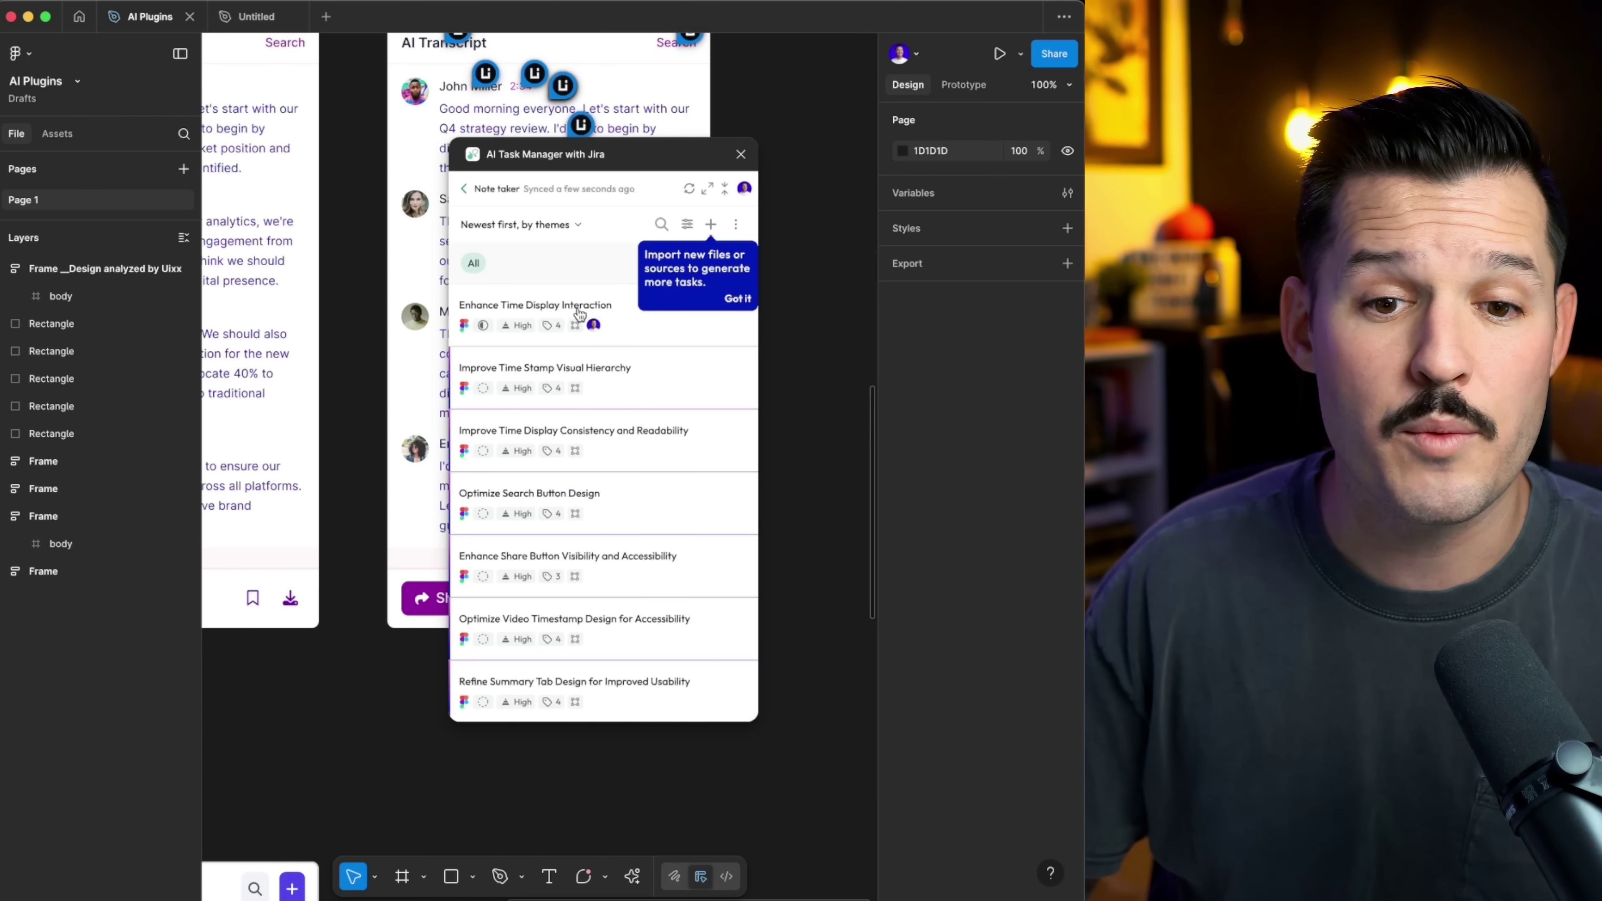
{"action": "left_click", "coordinate": [645, 330]}
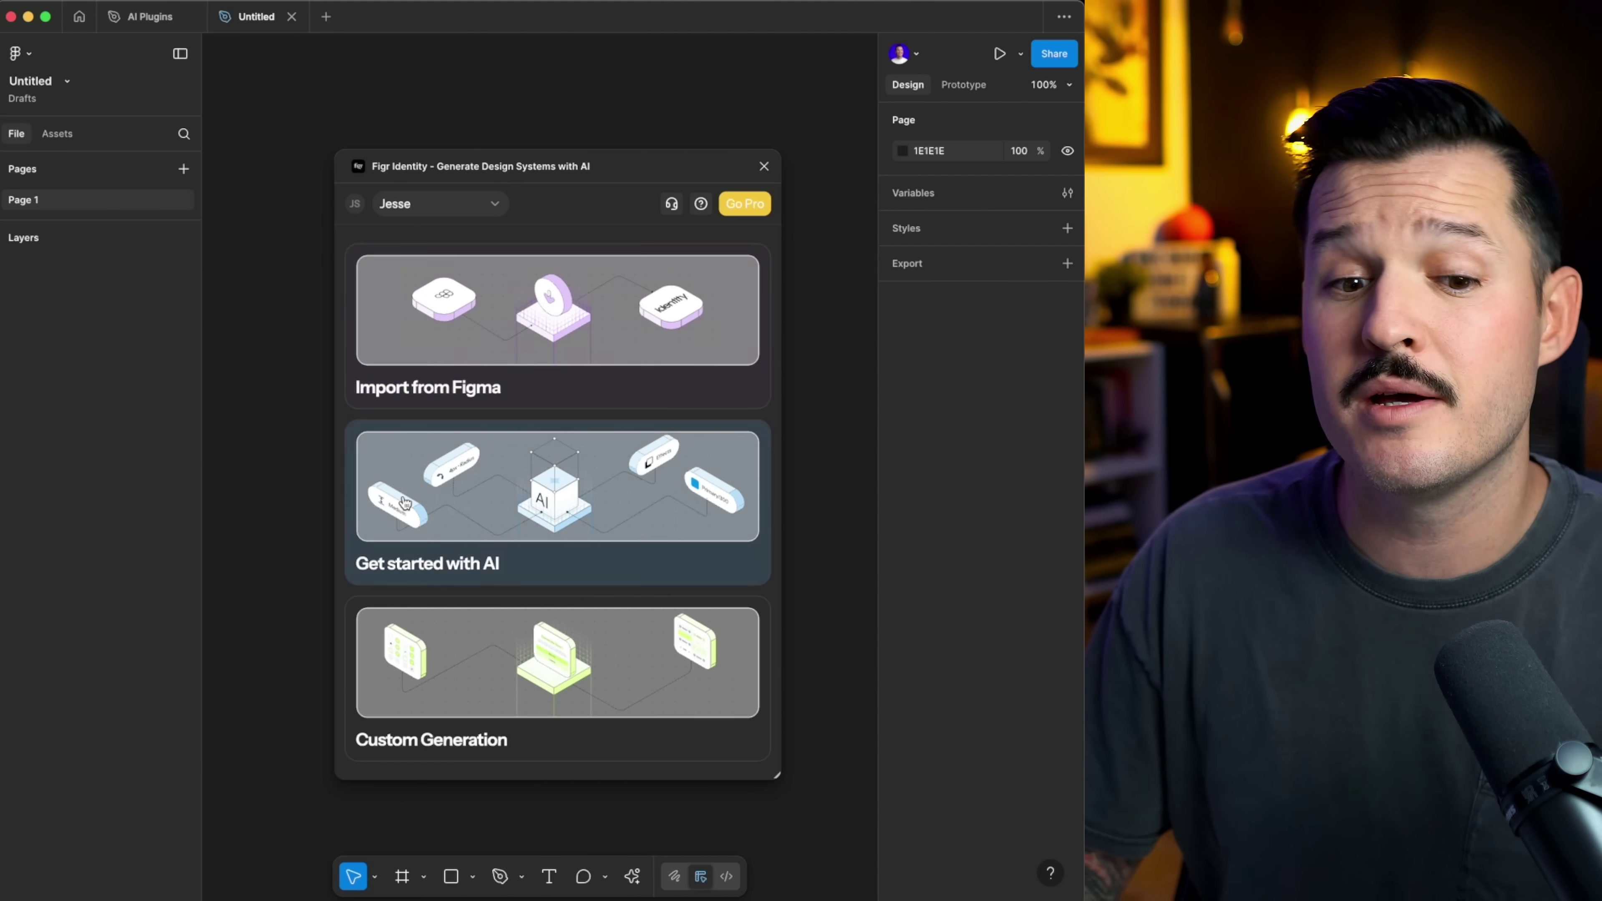
Start AI generation, enter the modern clothes shop industry, and choose Landing Page
{"action": "left_click", "coordinate": [491, 515]}
{"action": "left_click", "coordinate": [491, 497]}
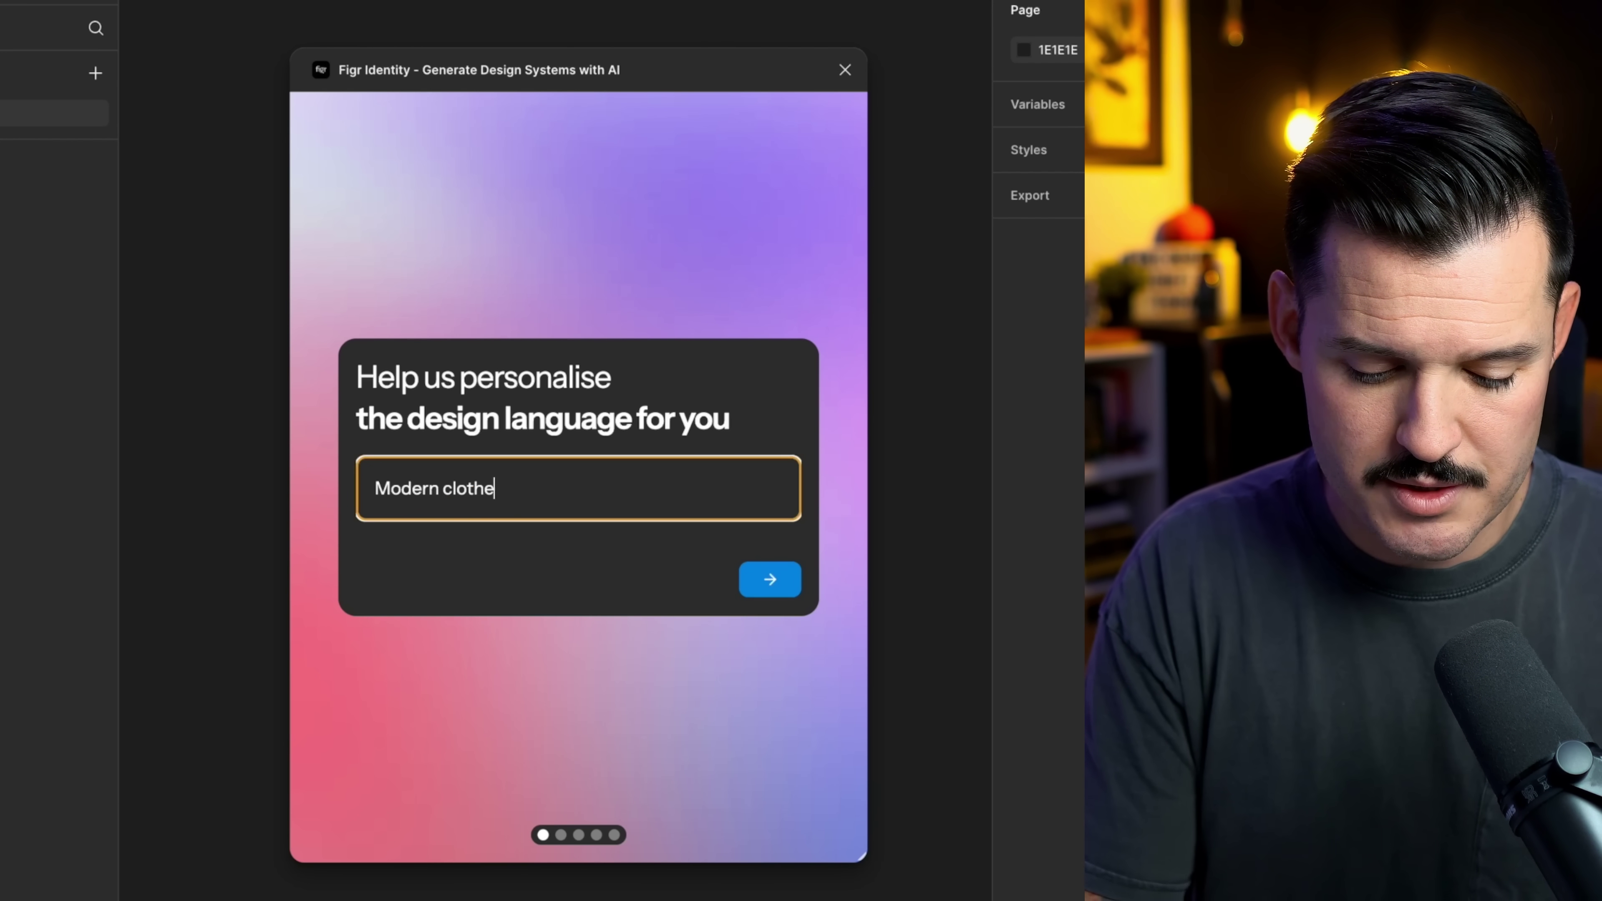
{"action": "left_click", "coordinate": [757, 578]}
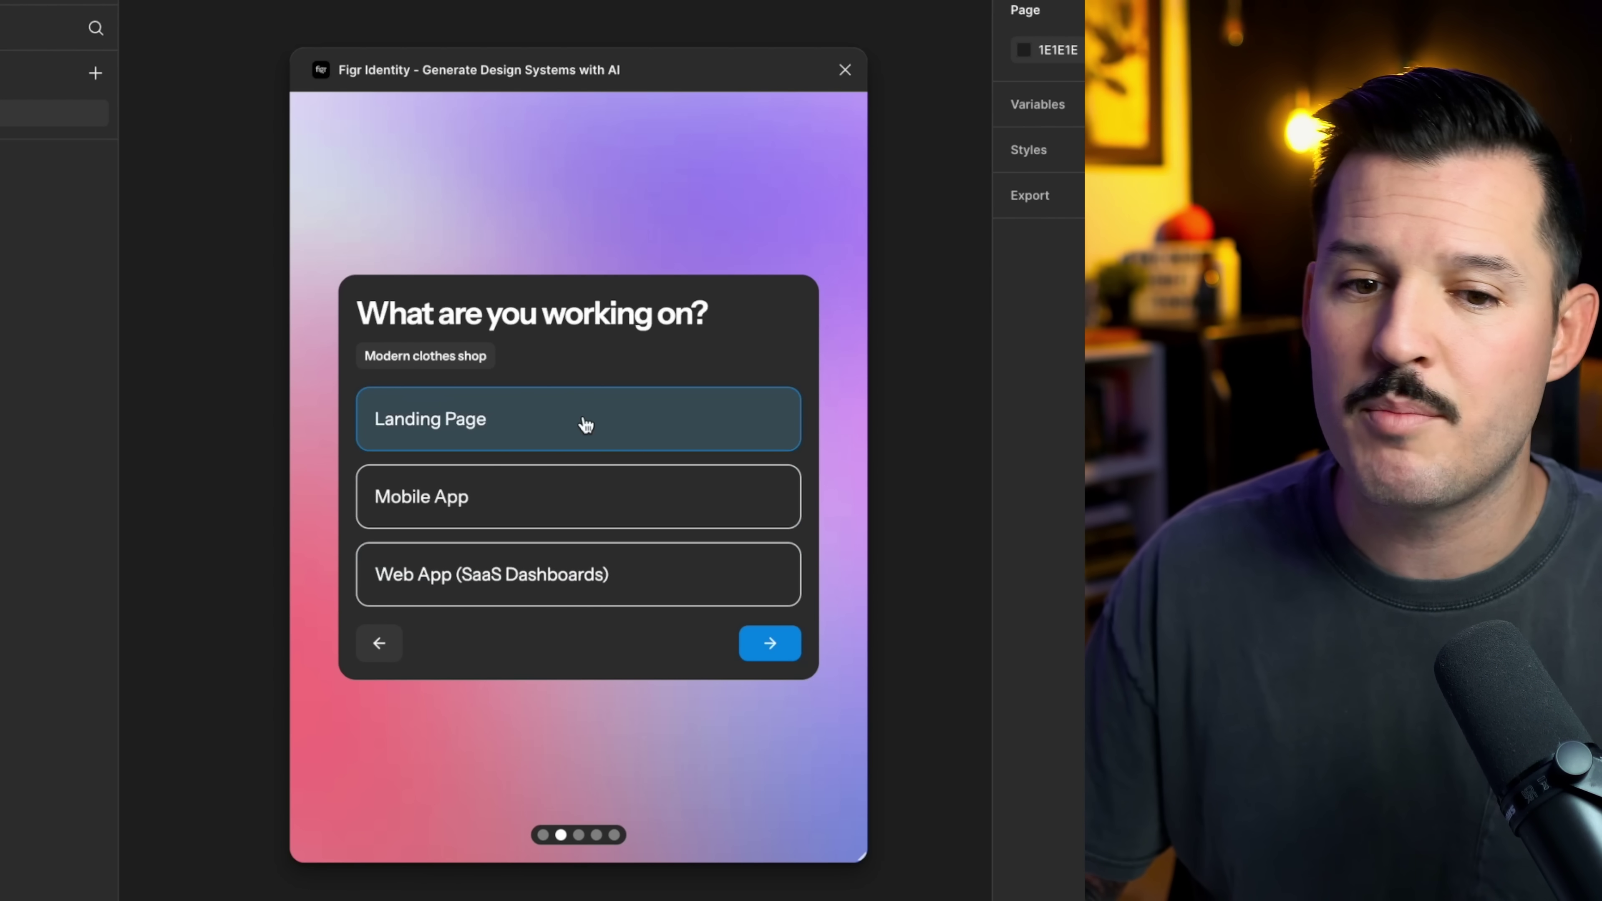
{"action": "left_click", "coordinate": [772, 653]}
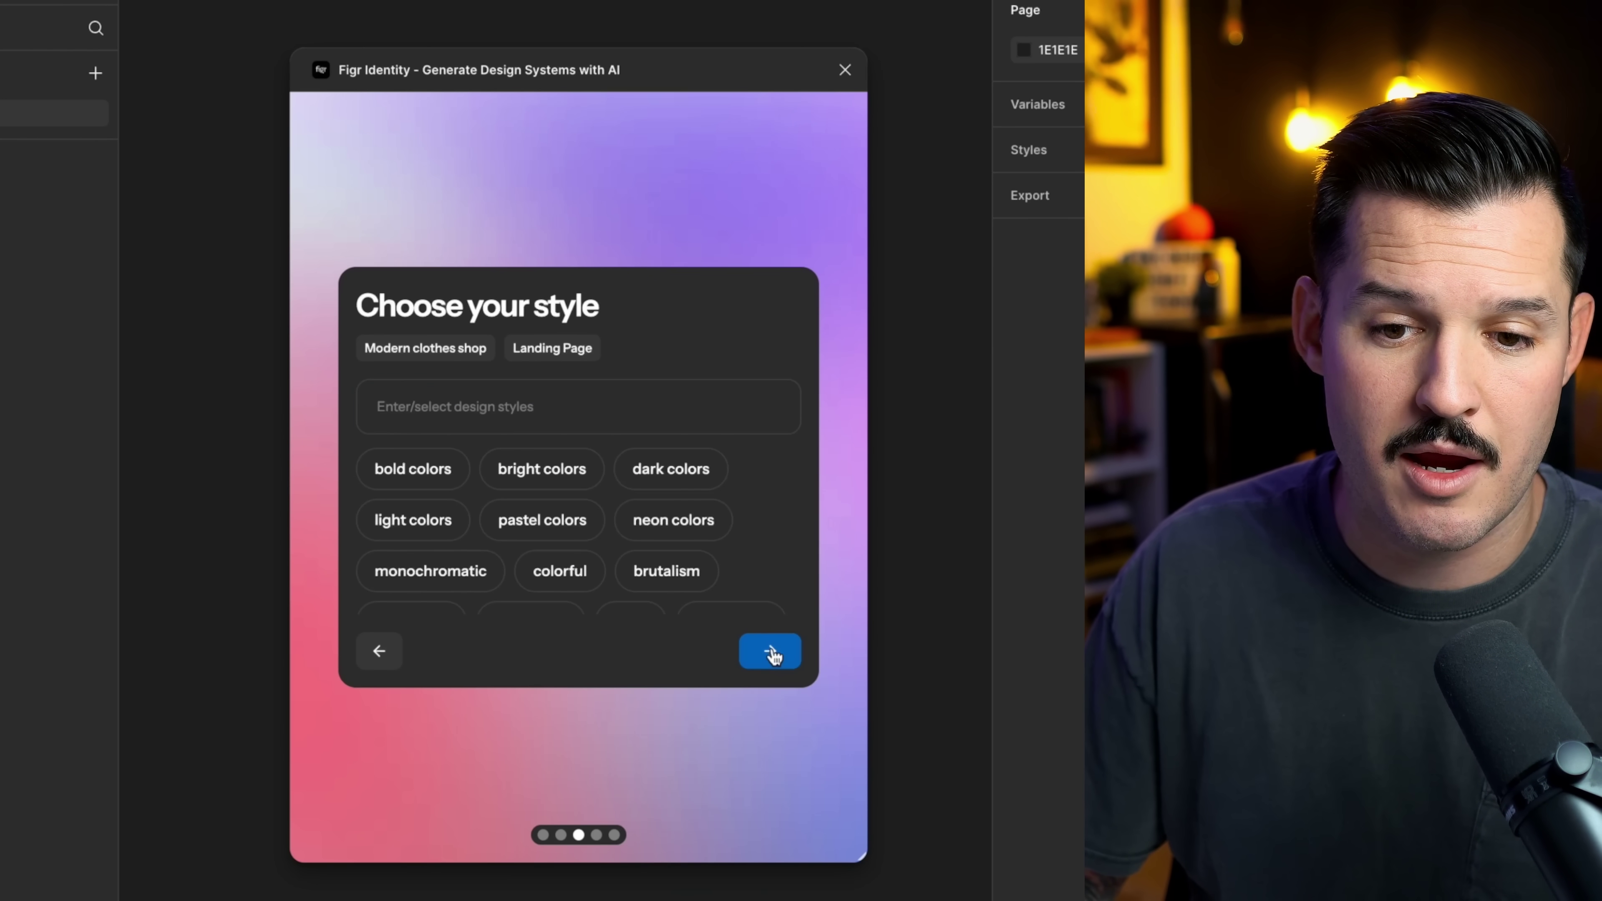
Add the light colors, monochromatic and brutalism style chips
{"action": "left_click", "coordinate": [410, 514]}
{"action": "left_click", "coordinate": [450, 588]}
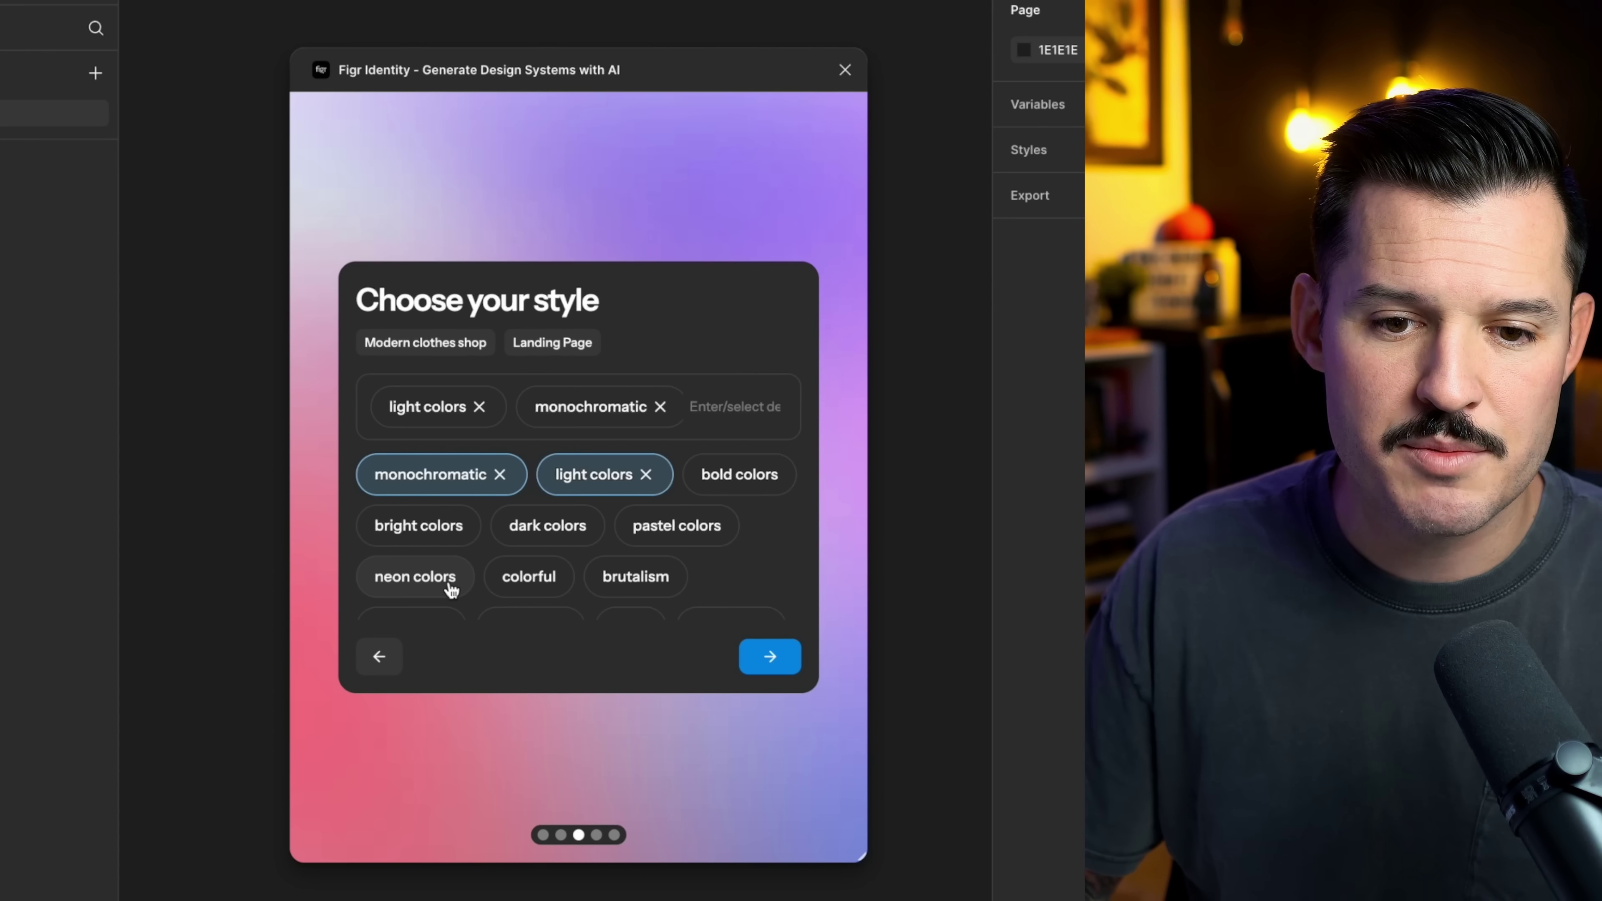
{"action": "left_click", "coordinate": [652, 591]}
{"action": "left_click", "coordinate": [772, 659]}
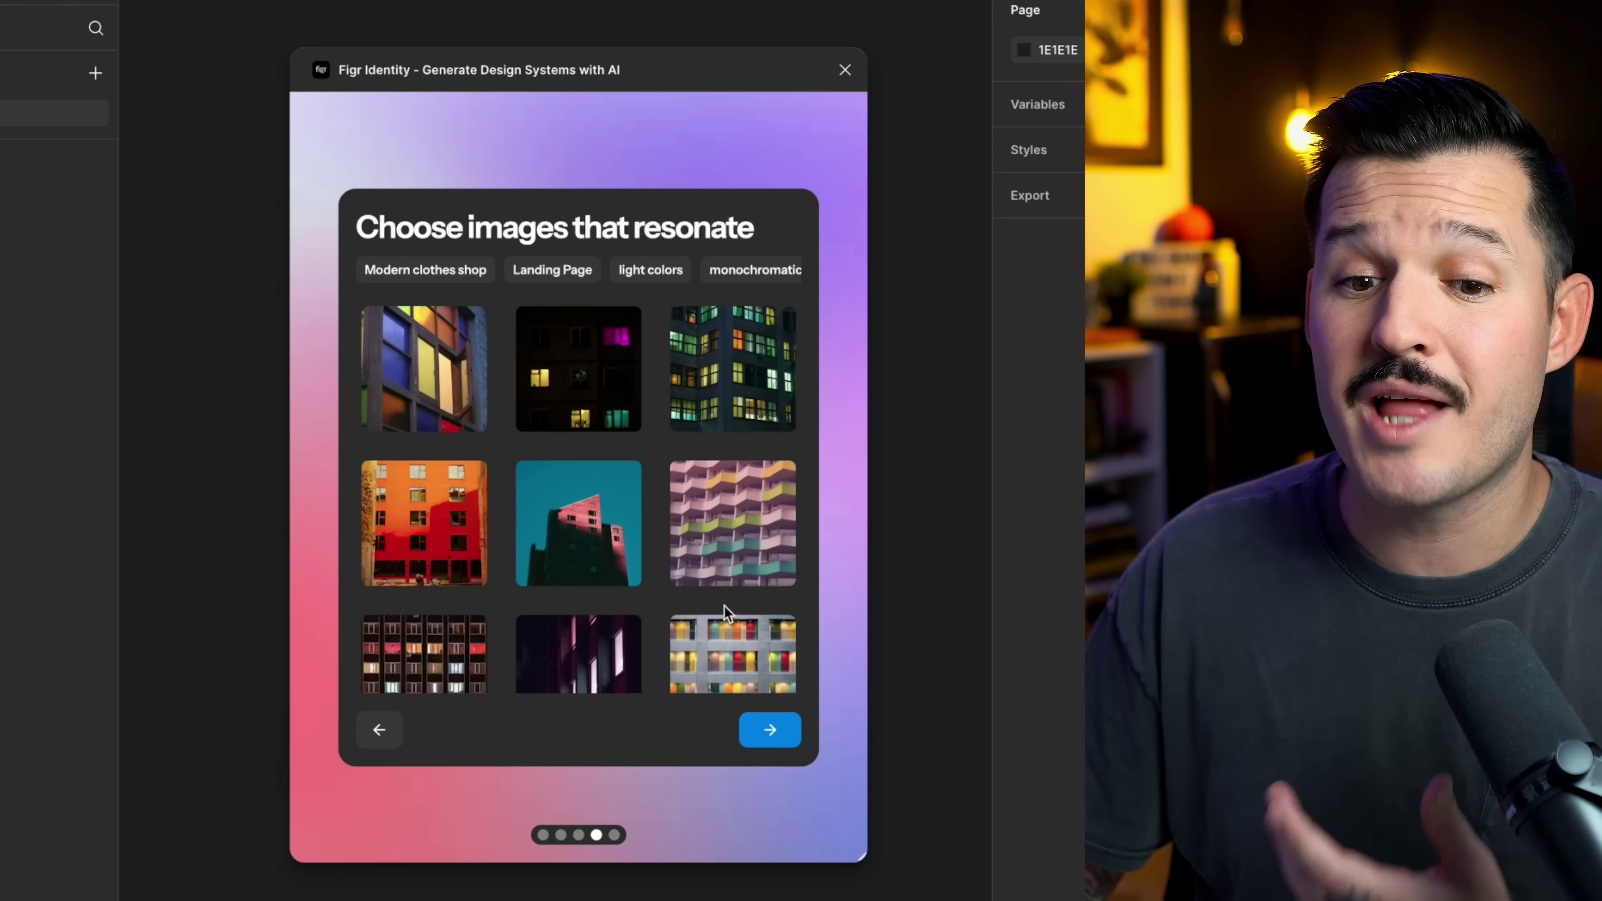
Pick the rainbow ceiling and stairs images and preview the generated design language
{"action": "scroll", "coordinate": [691, 574], "scroll_direction": "down", "scroll_amount": 5}
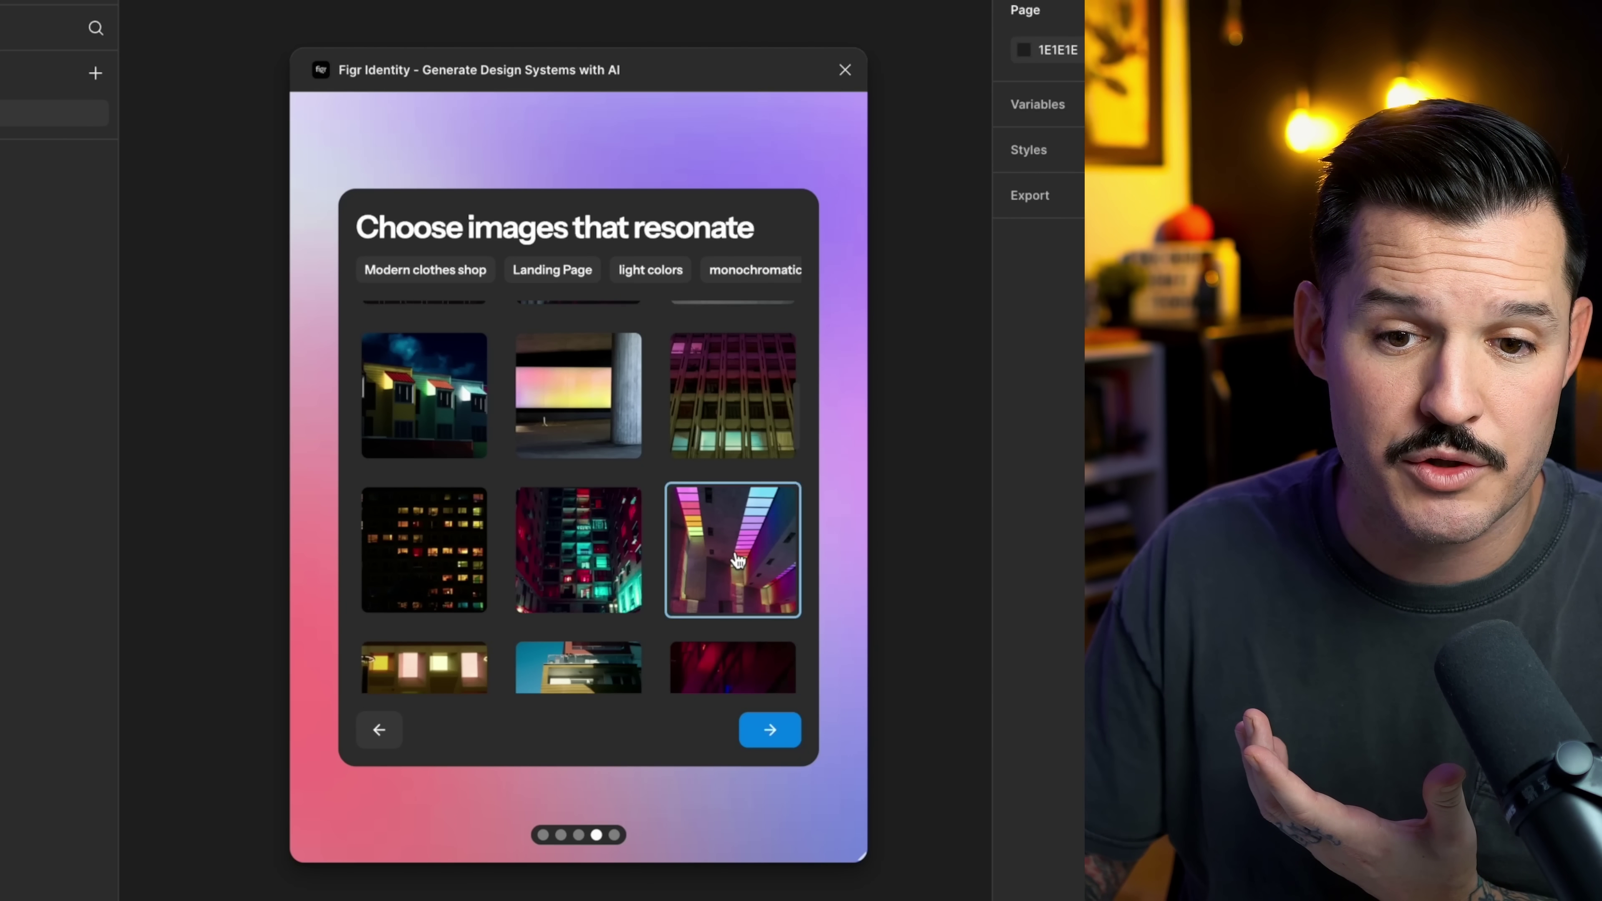
{"action": "left_click", "coordinate": [691, 572]}
{"action": "scroll", "coordinate": [639, 560], "scroll_direction": "down", "scroll_amount": 3}
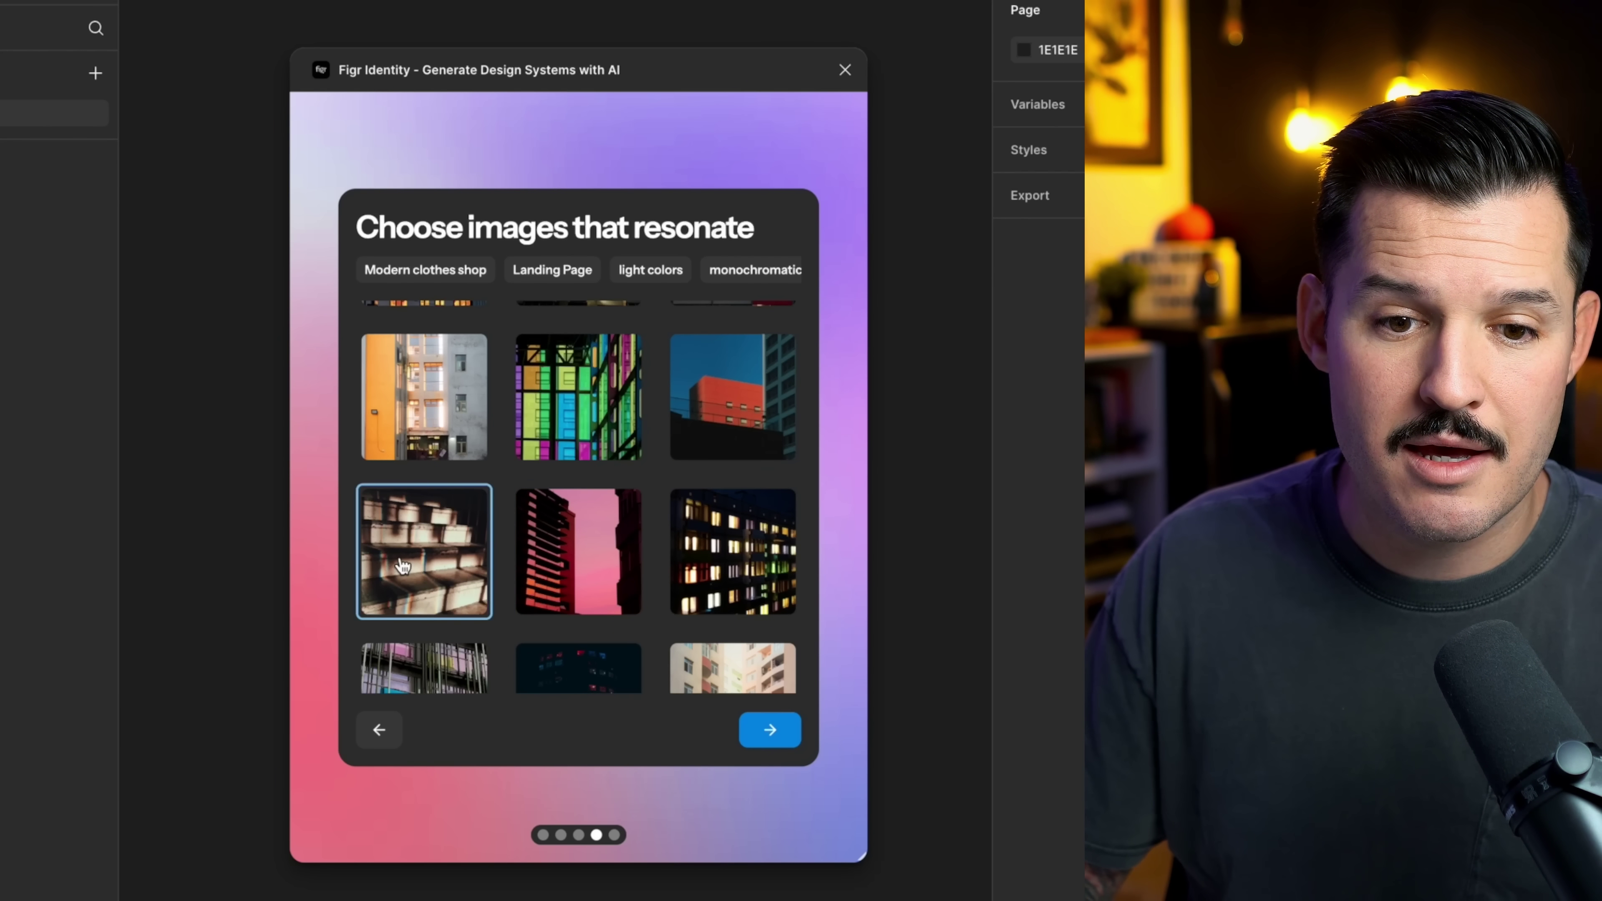
{"action": "left_click", "coordinate": [466, 574]}
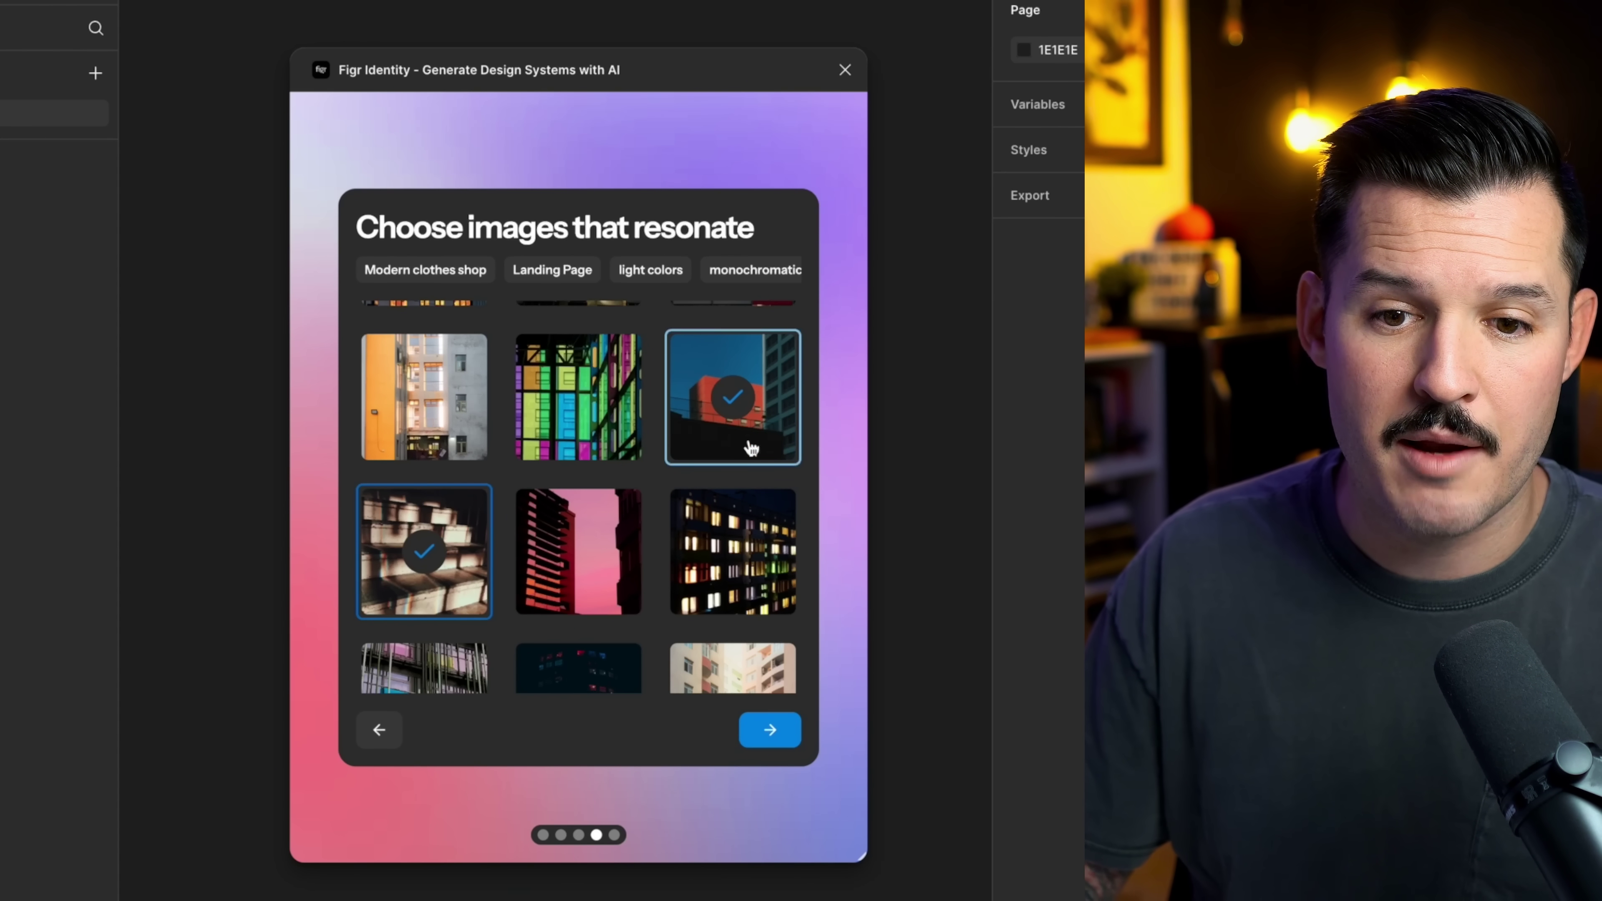
{"action": "left_click", "coordinate": [763, 732]}
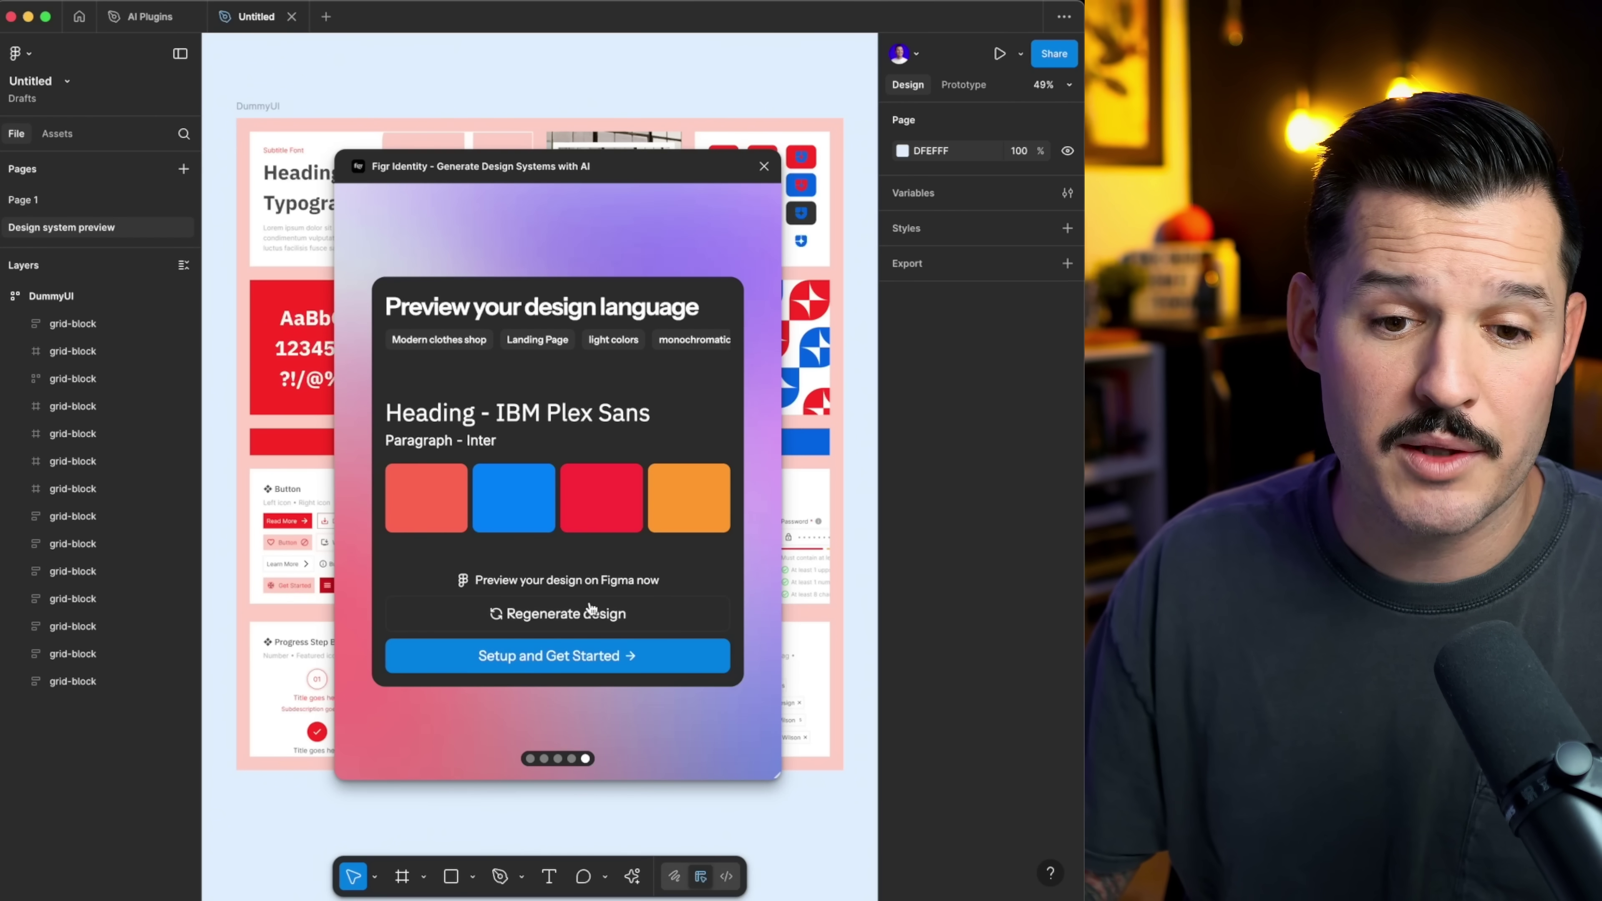
Set up the design system, review typography, spacing and radius tokens, then create colour variables
{"action": "left_click", "coordinate": [584, 668]}
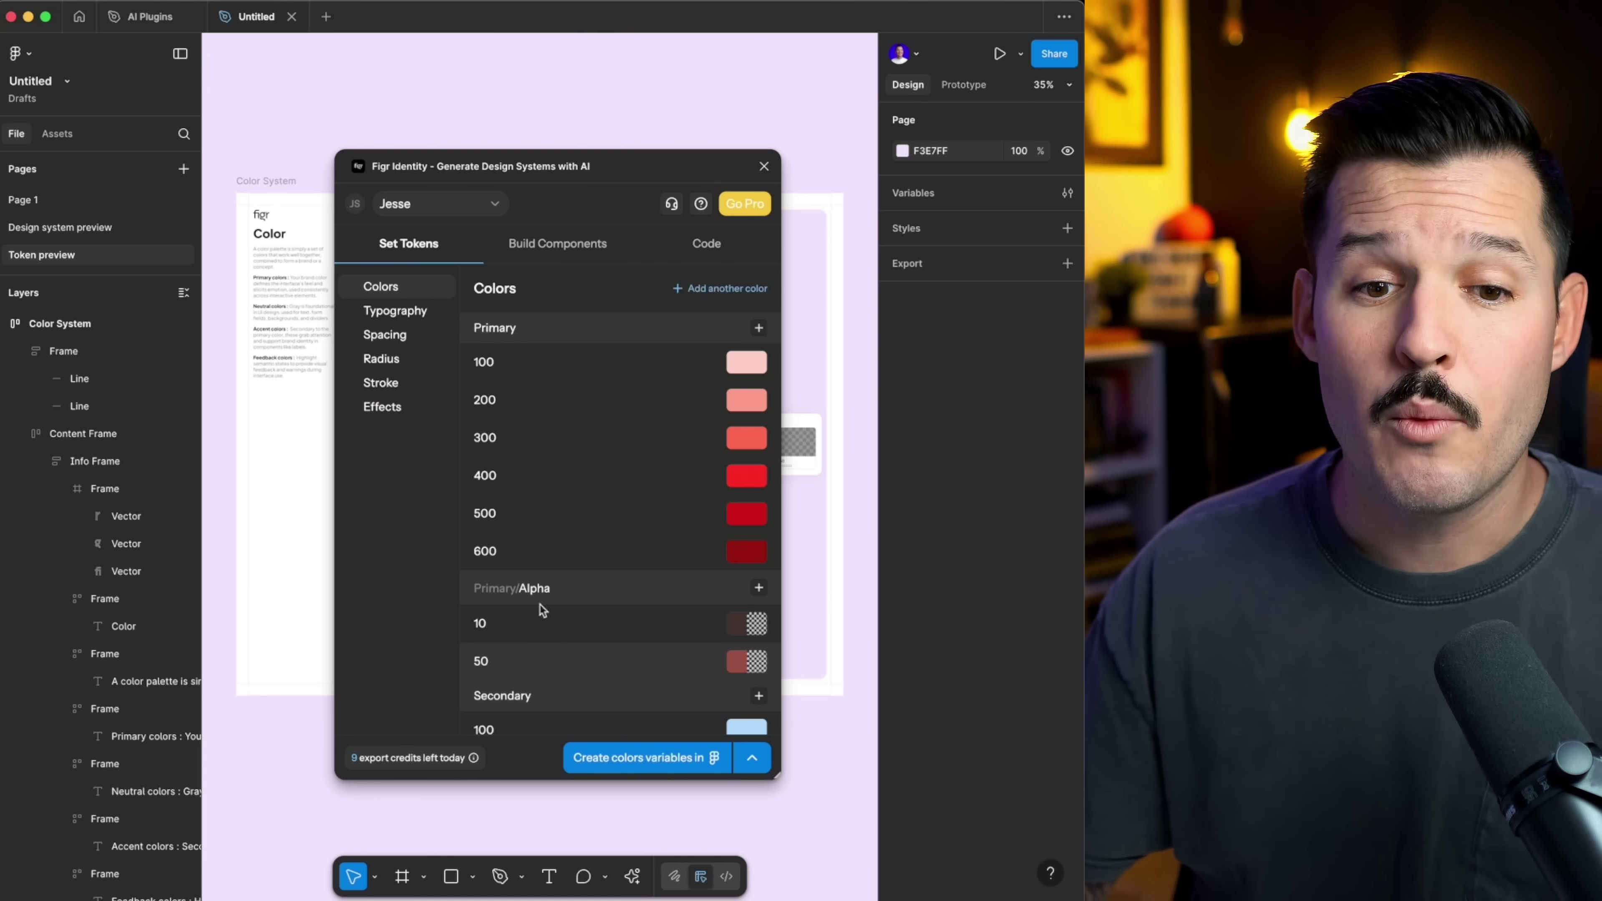
{"action": "left_click_drag", "start_coordinate": [449, 181], "coordinate": [674, 179]}
{"action": "left_click", "coordinate": [627, 316]}
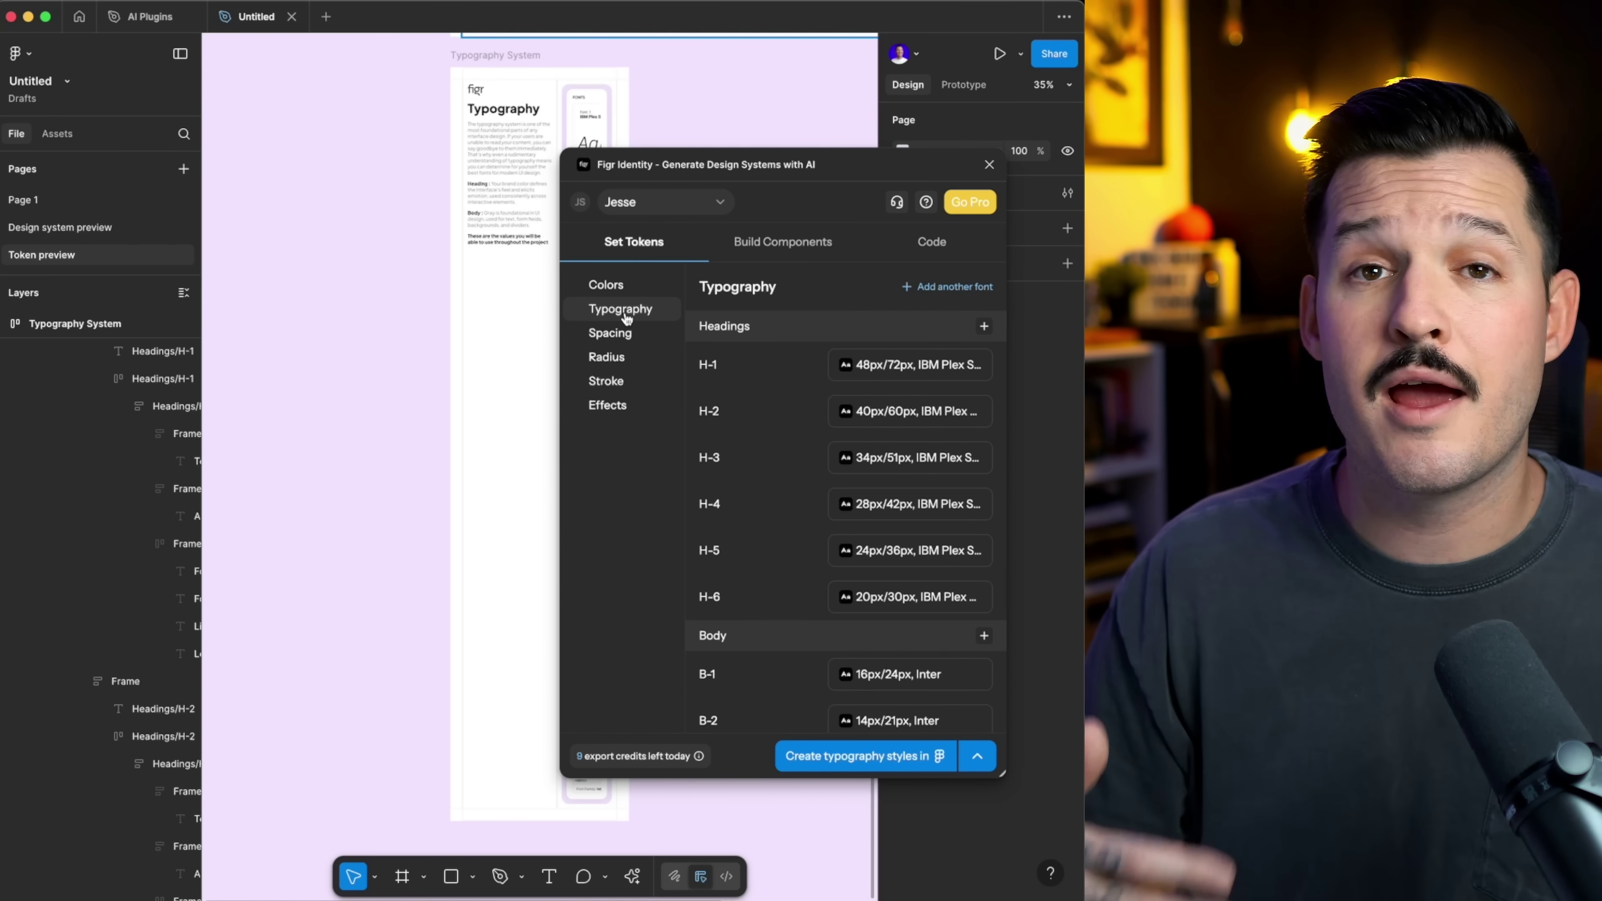
{"action": "scroll", "coordinate": [416, 251], "scroll_direction": "right", "scroll_amount": 5}
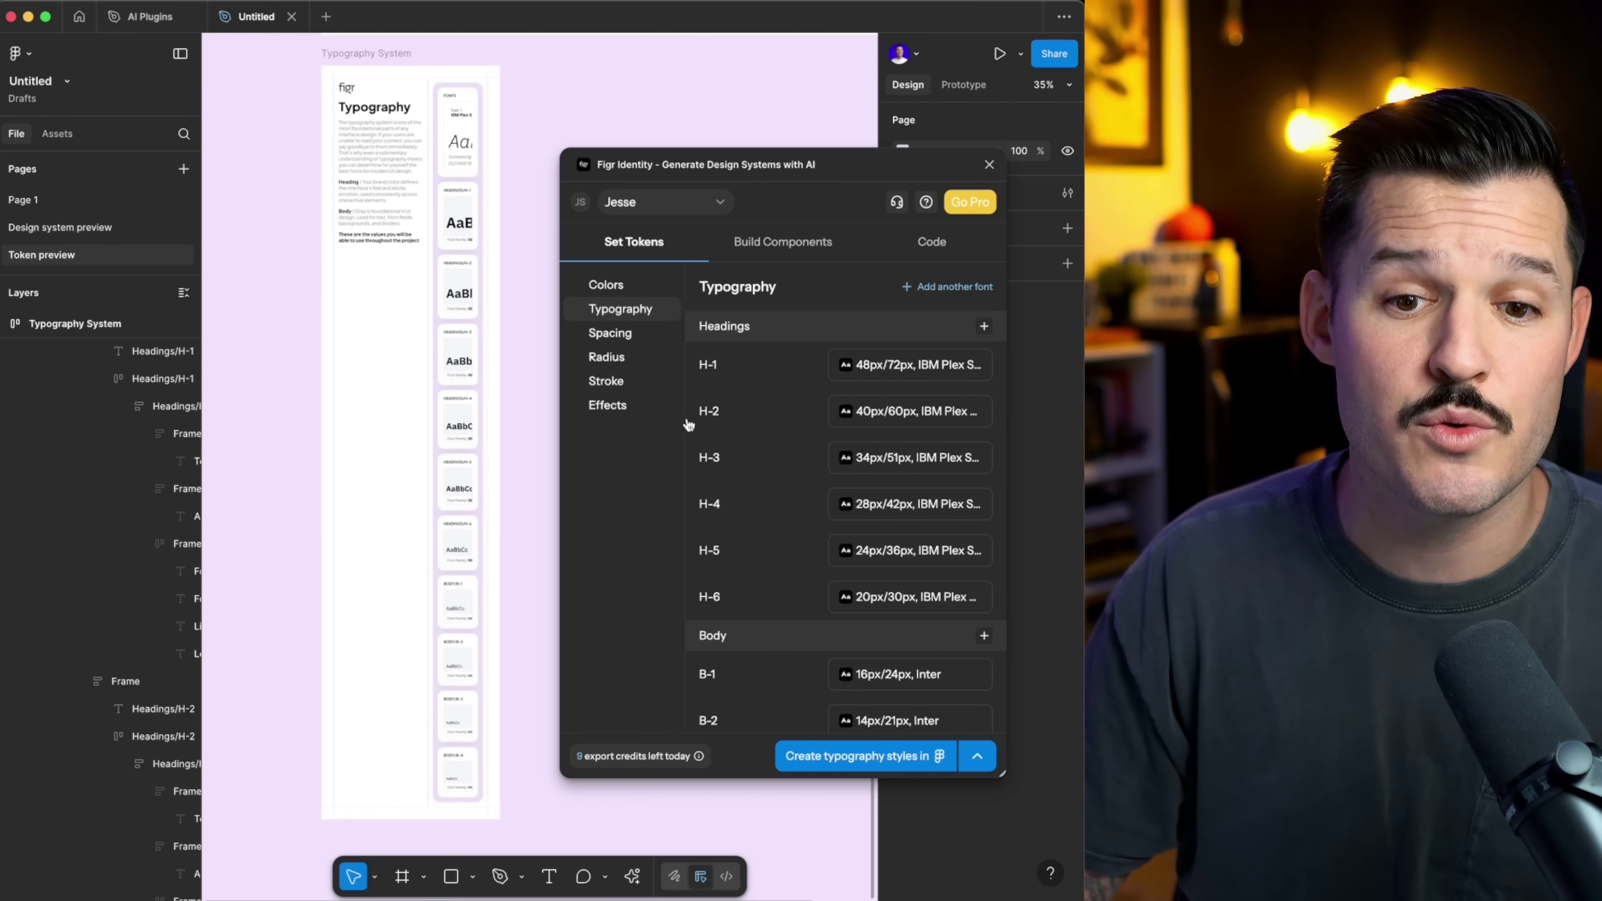
{"action": "left_click", "coordinate": [621, 334]}
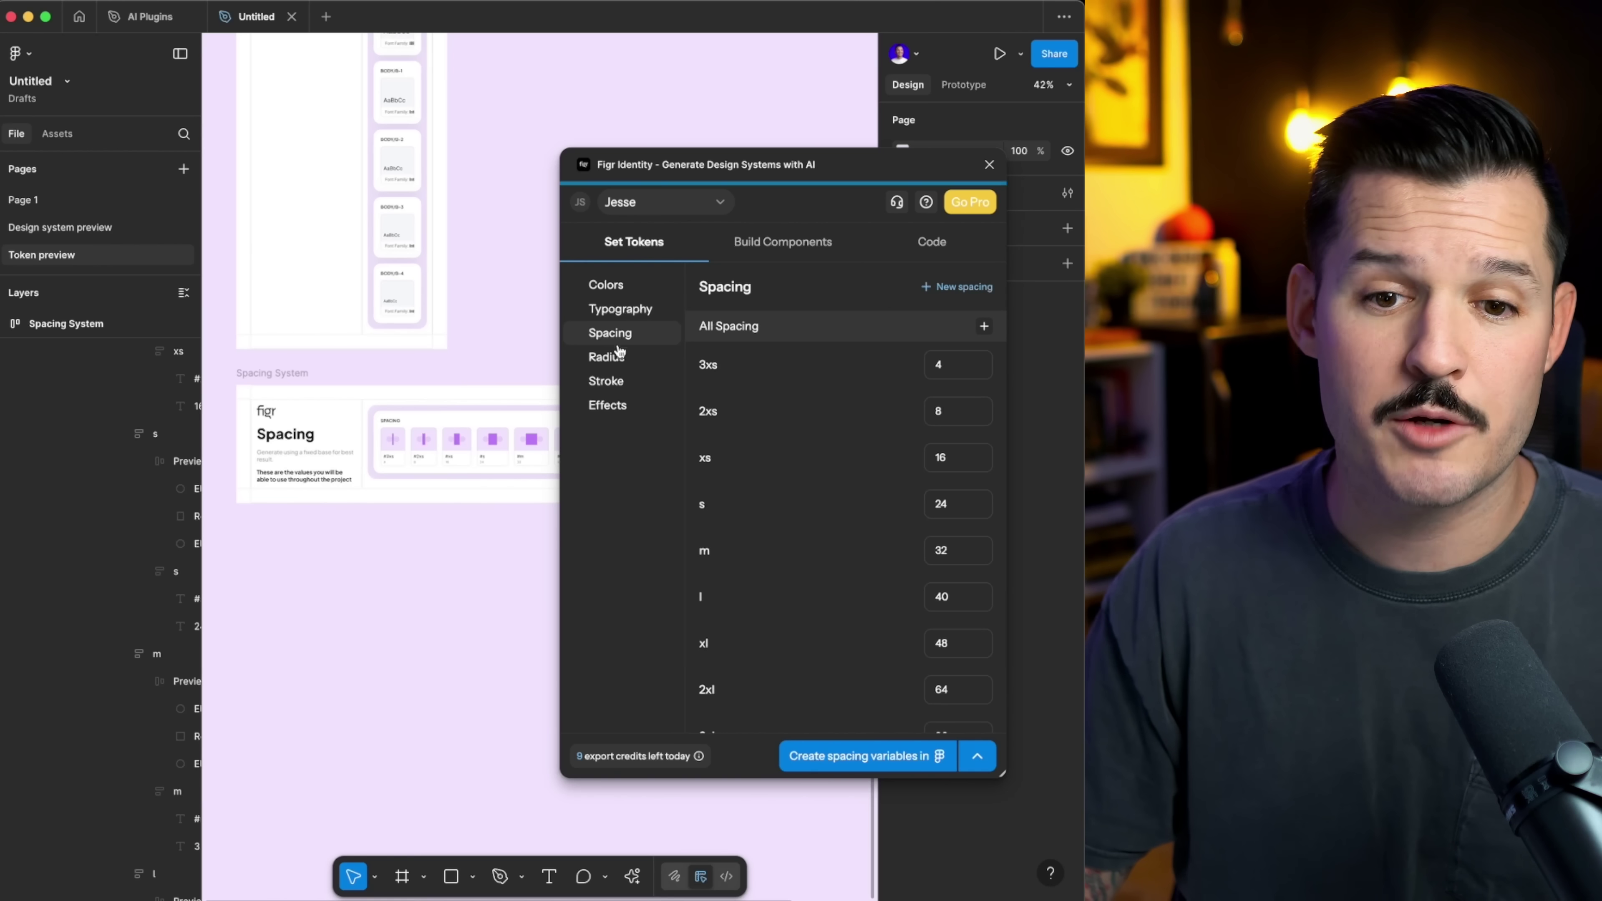
{"action": "left_click", "coordinate": [613, 366]}
{"action": "left_click", "coordinate": [612, 289]}
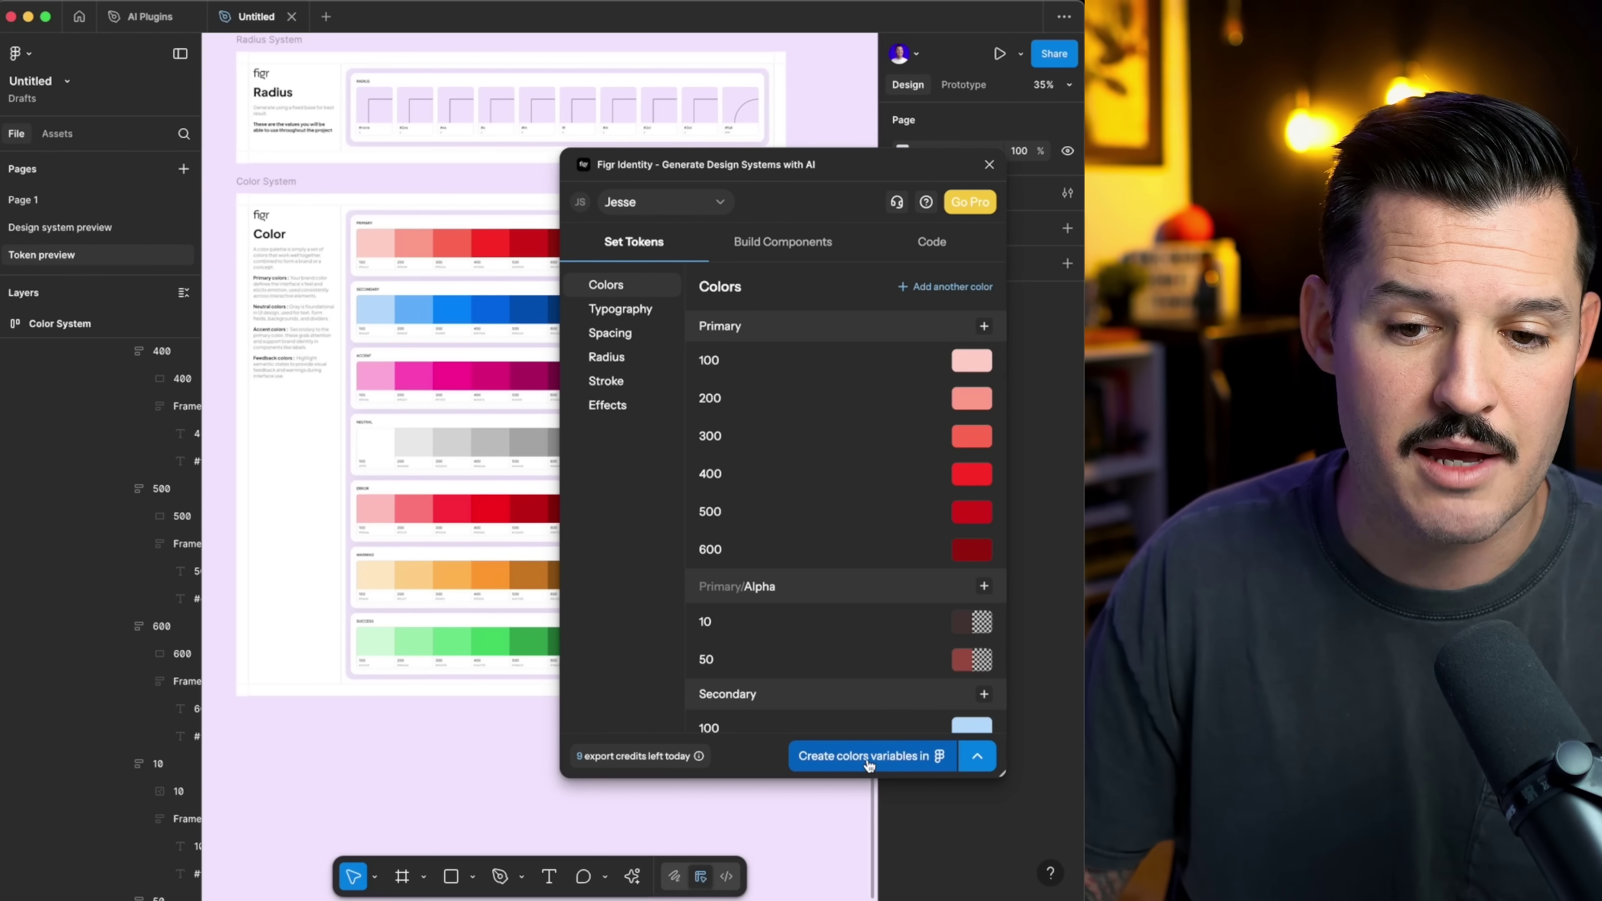
{"action": "left_click", "coordinate": [869, 762]}
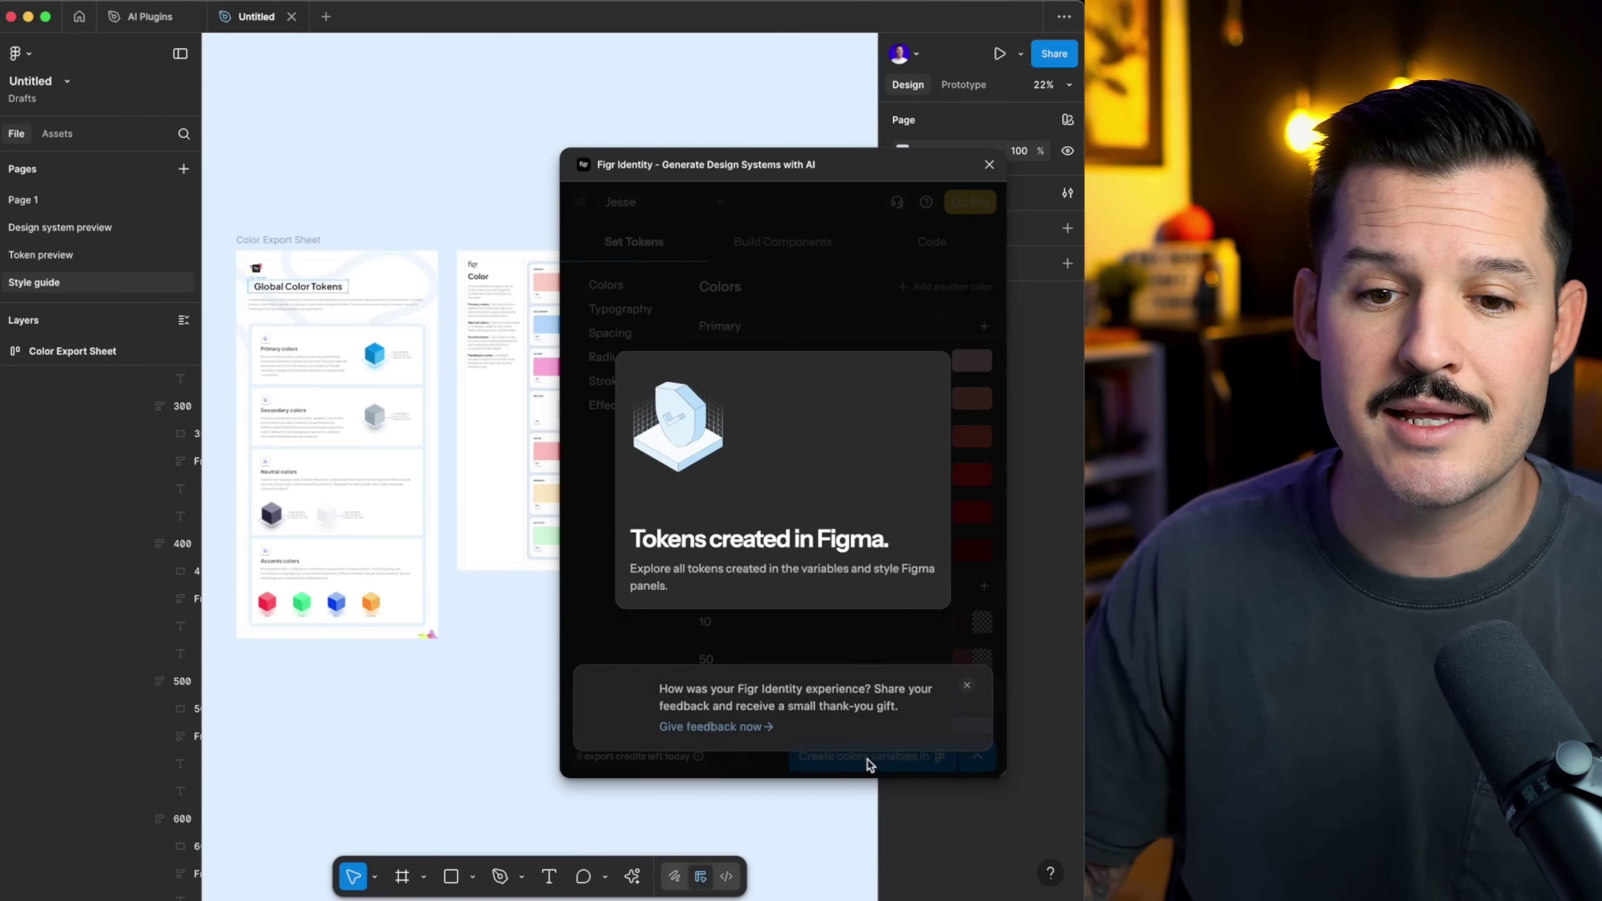
Close the generator and view the Design system preview, Token preview and Style guide pages
{"action": "left_click", "coordinate": [989, 165]}
{"action": "left_click", "coordinate": [40, 229]}
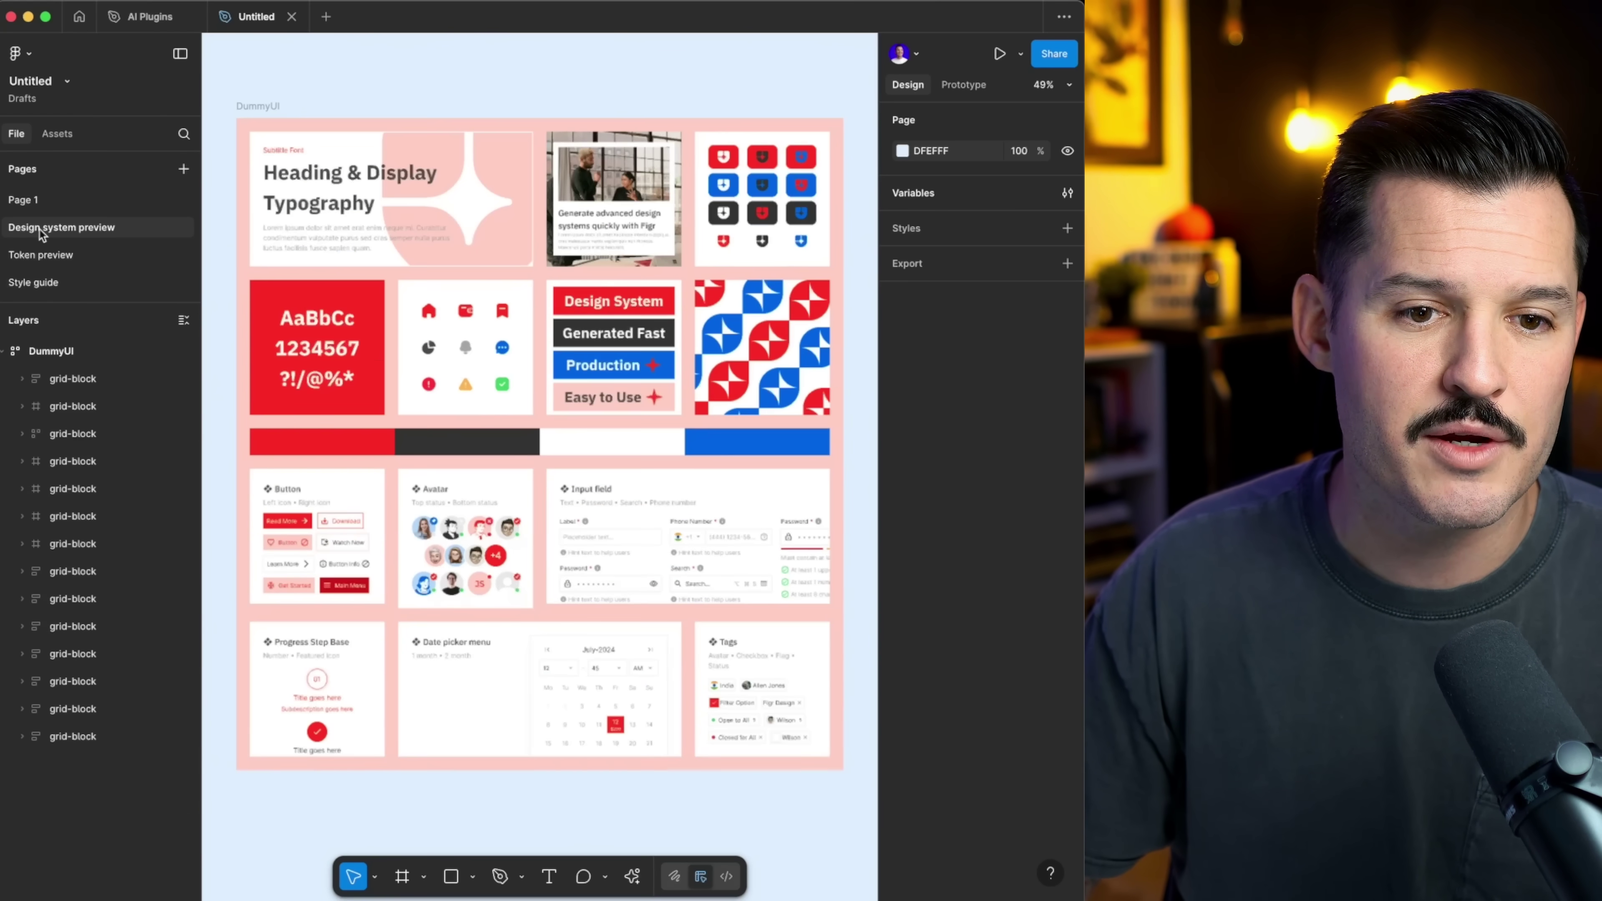
{"action": "left_click", "coordinate": [42, 256]}
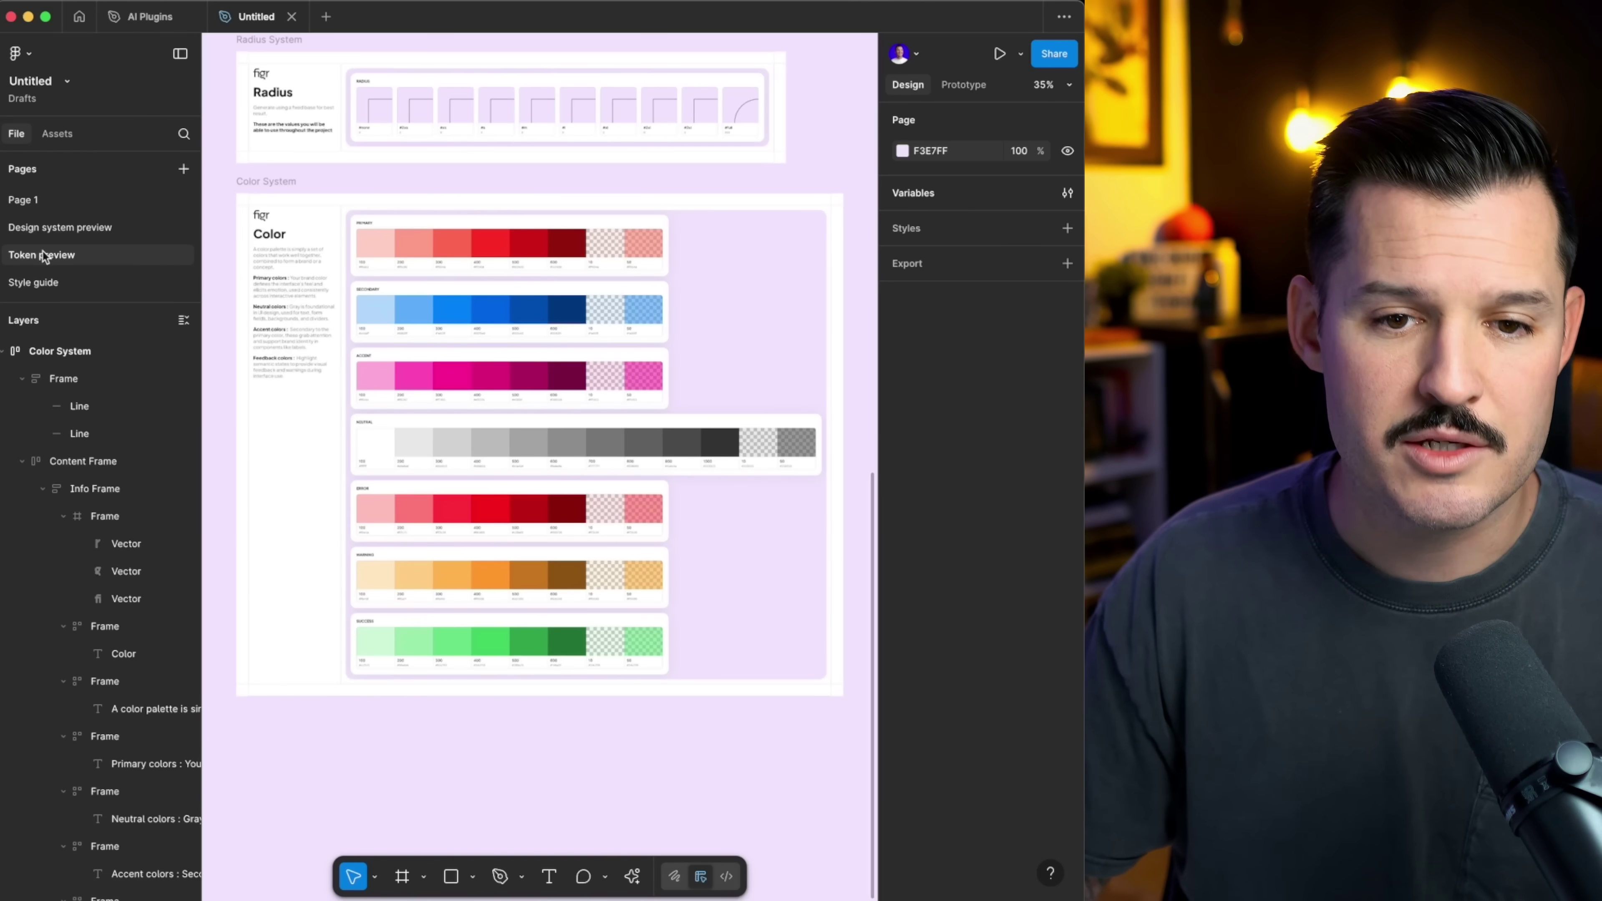
{"action": "left_click", "coordinate": [48, 283]}
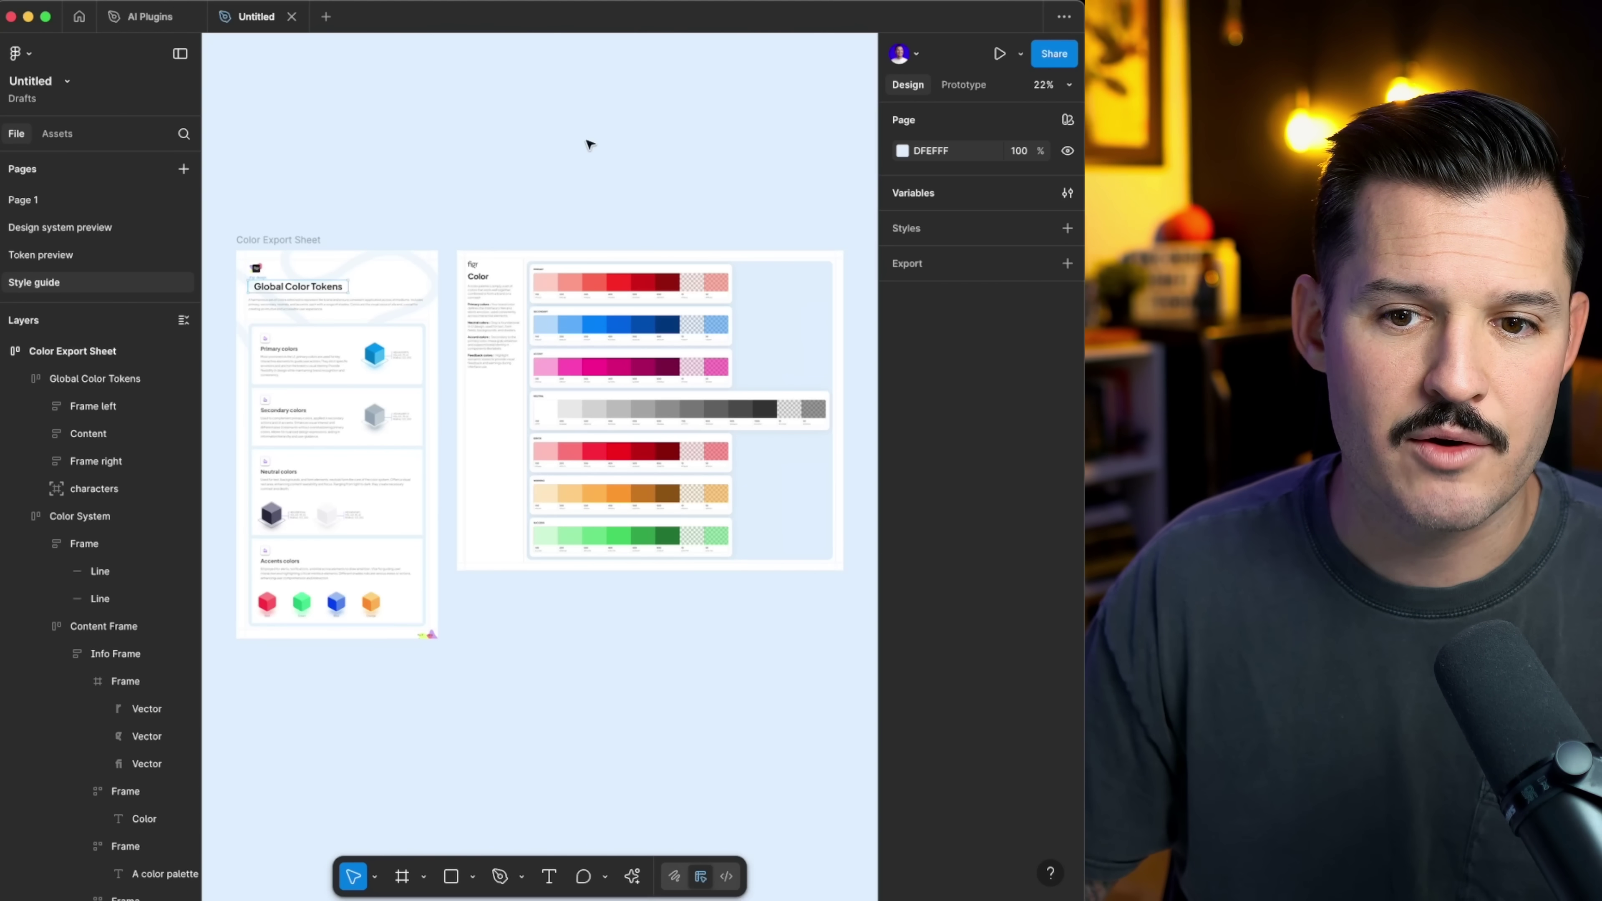
Show local variables in an enlarged window, browsing Secondary, Accent, Neutral and Error colour groups
{"action": "left_click", "coordinate": [1066, 194]}
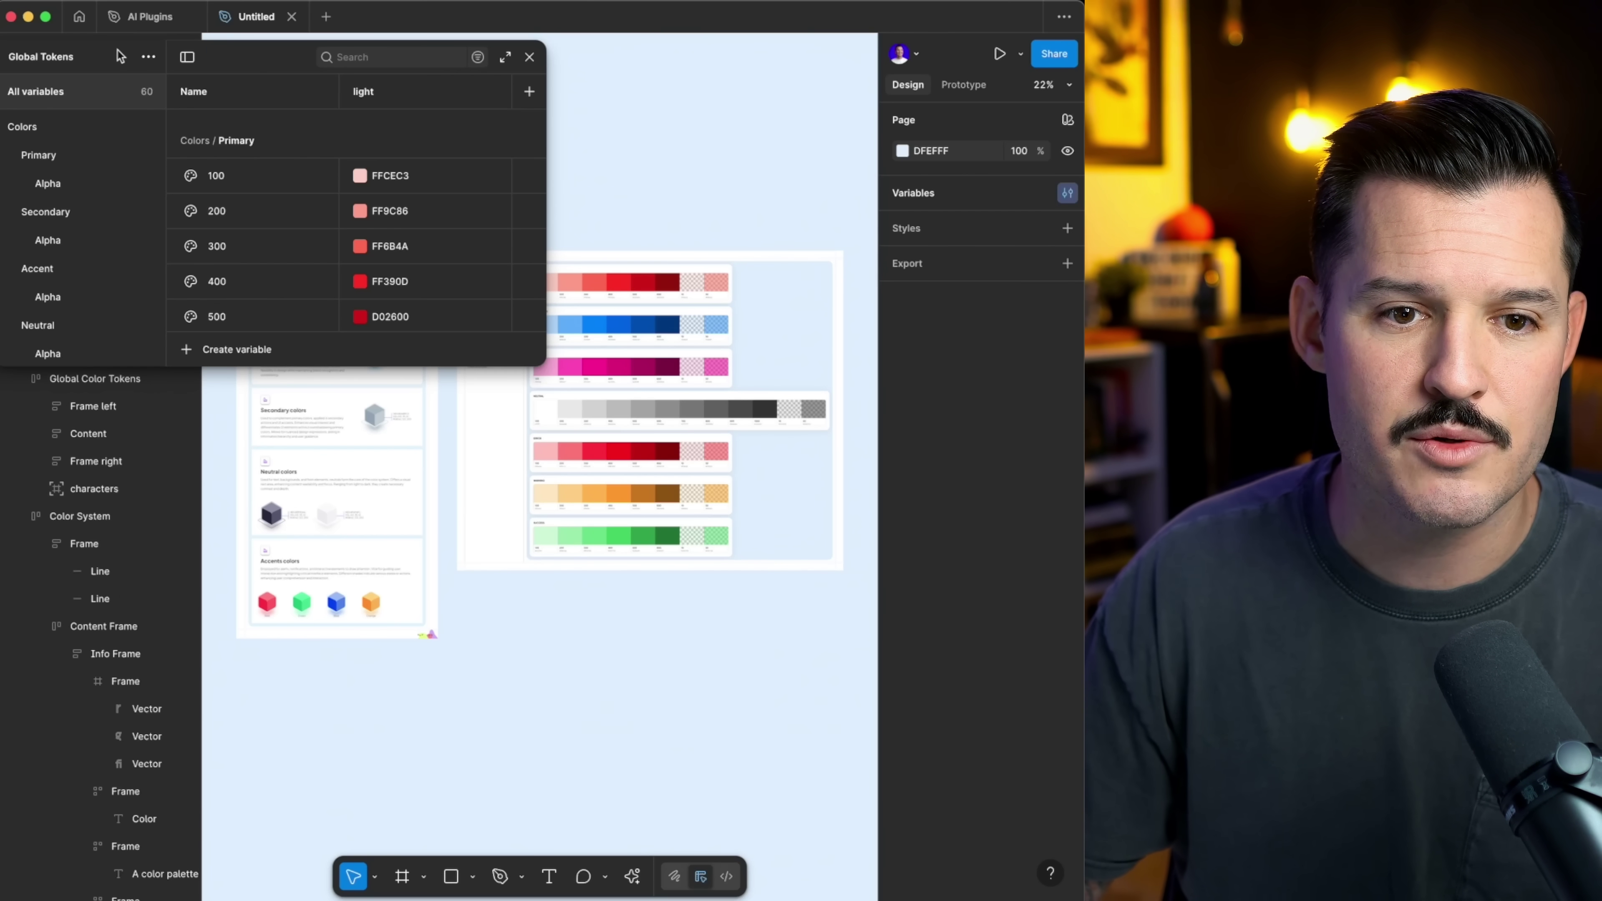
{"action": "left_click_drag", "start_coordinate": [119, 57], "coordinate": [334, 99]}
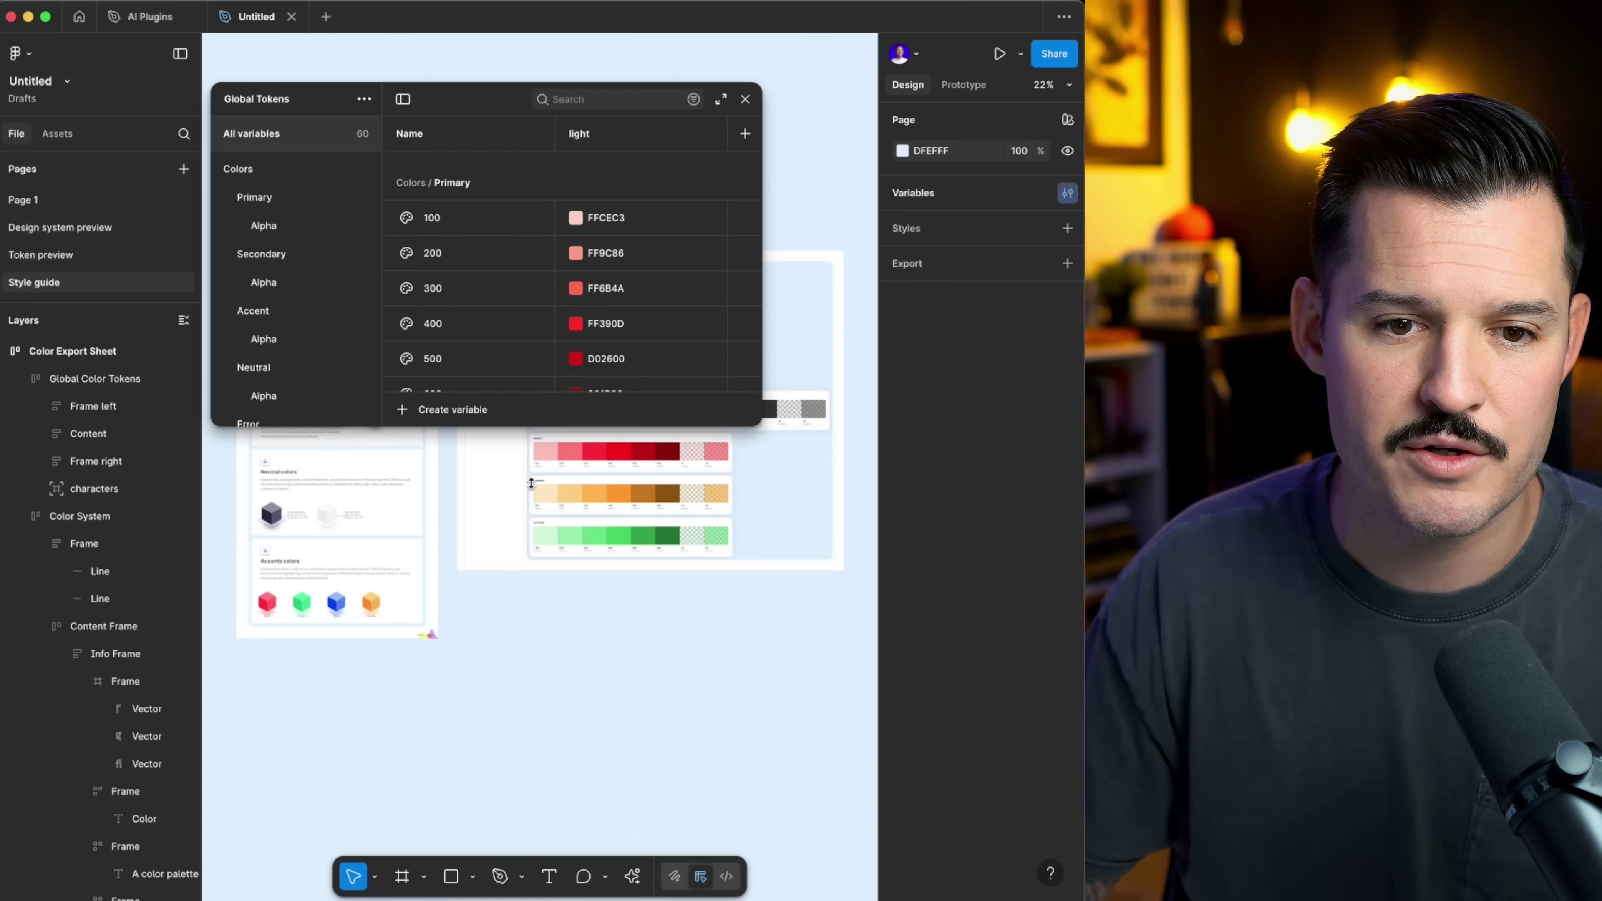
{"action": "left_click_drag", "start_coordinate": [523, 528], "coordinate": [523, 753]}
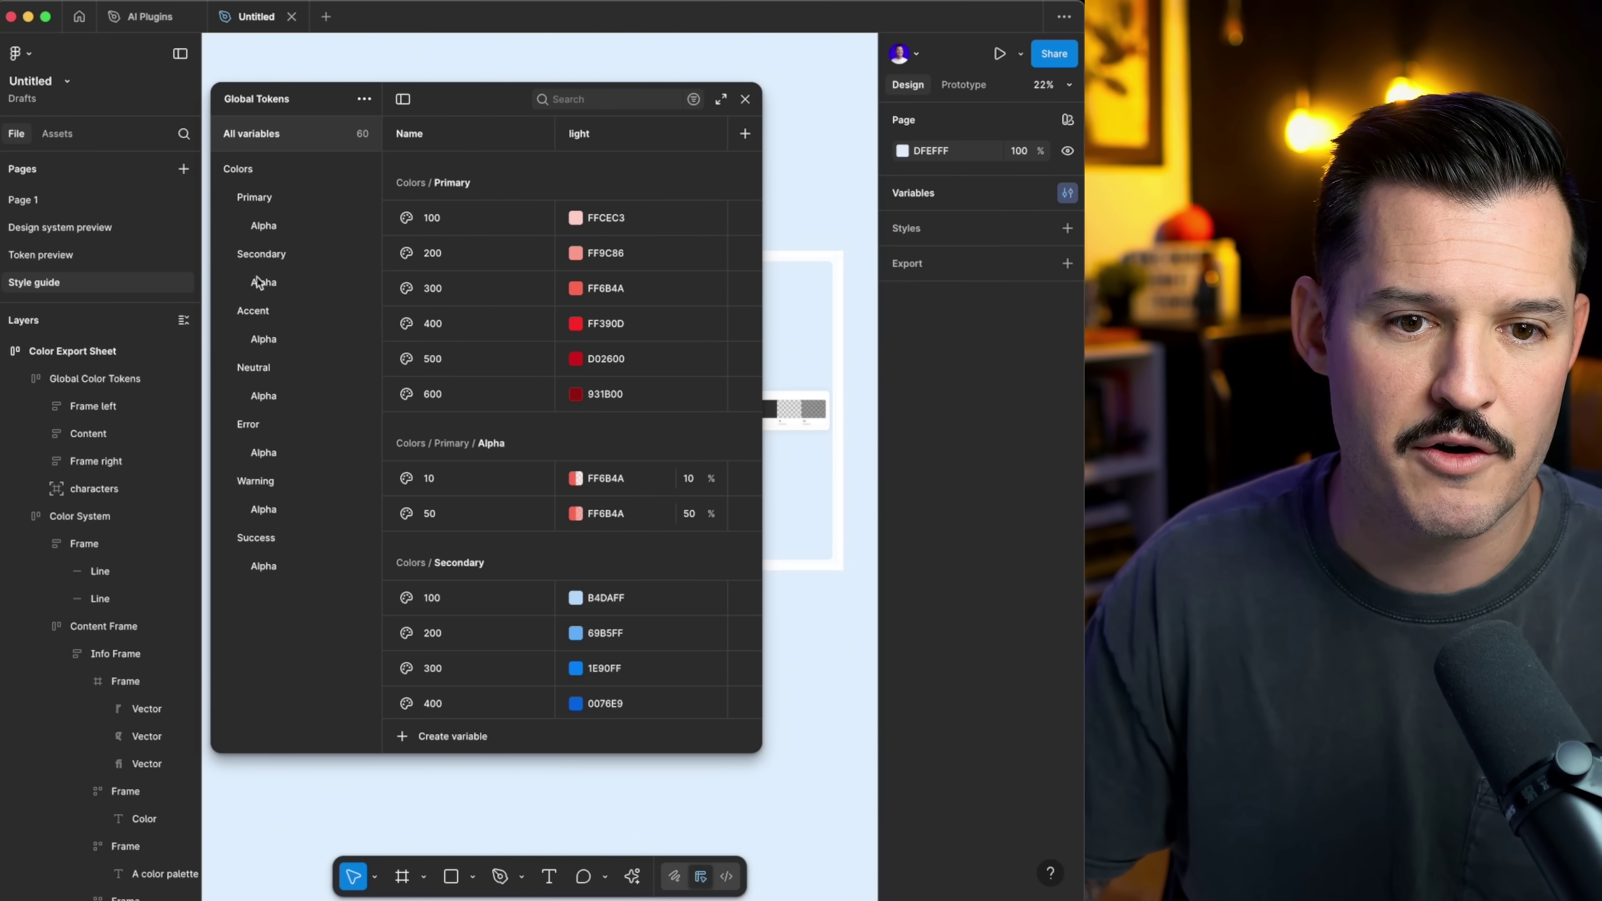
{"action": "left_click", "coordinate": [281, 255]}
{"action": "left_click", "coordinate": [279, 284]}
{"action": "left_click", "coordinate": [276, 344]}
{"action": "left_click", "coordinate": [277, 316]}
{"action": "left_click", "coordinate": [280, 370]}
{"action": "left_click", "coordinate": [283, 428]}
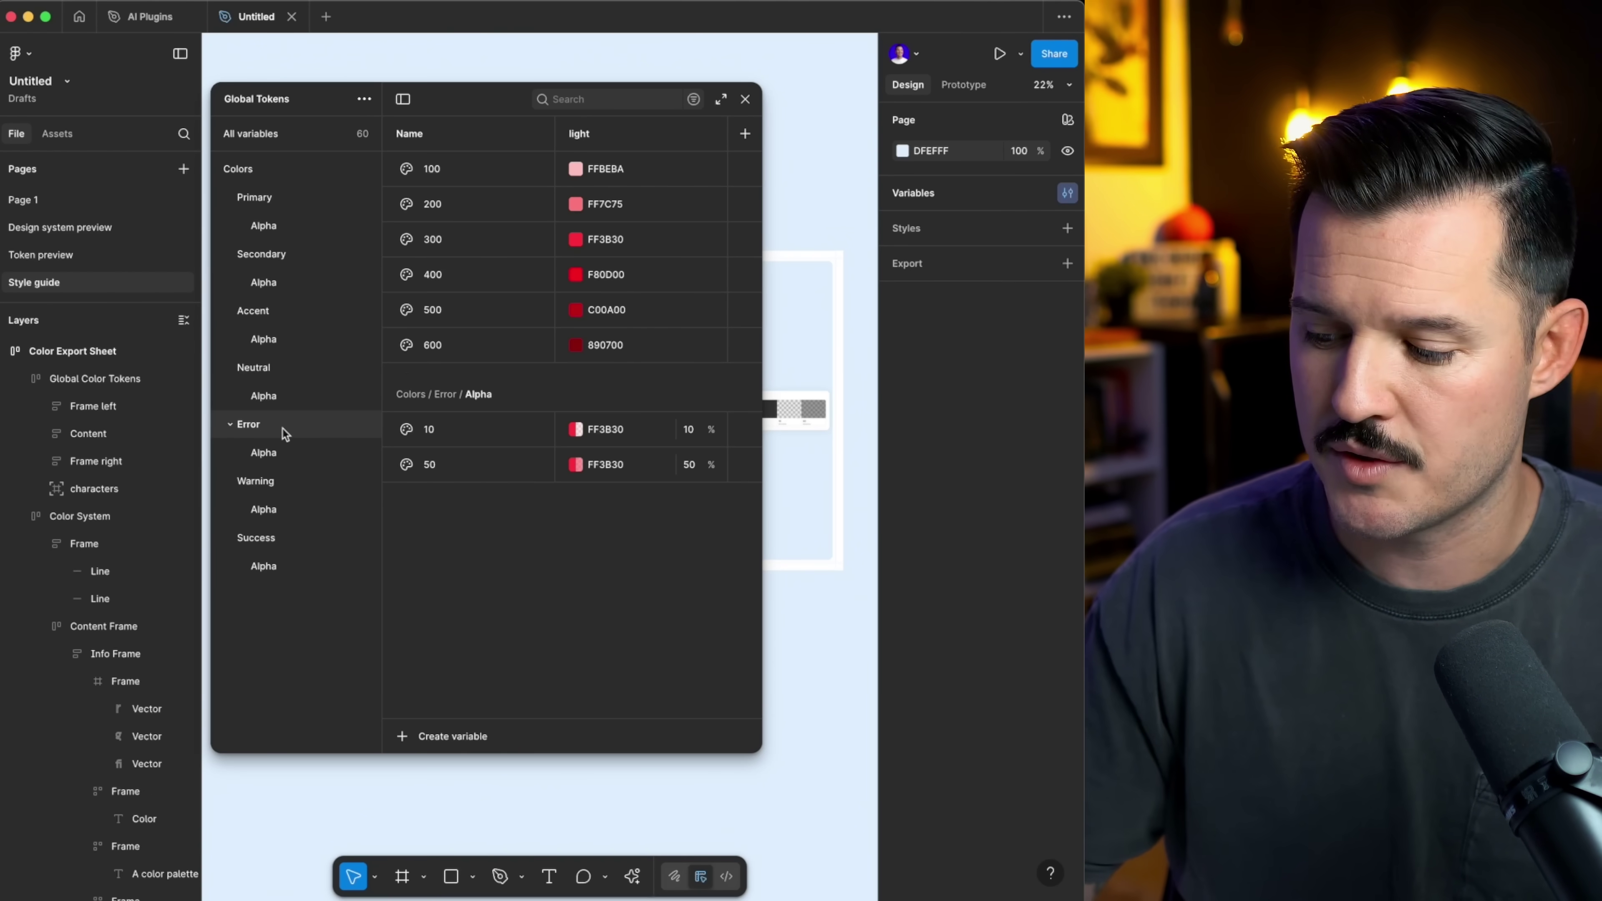